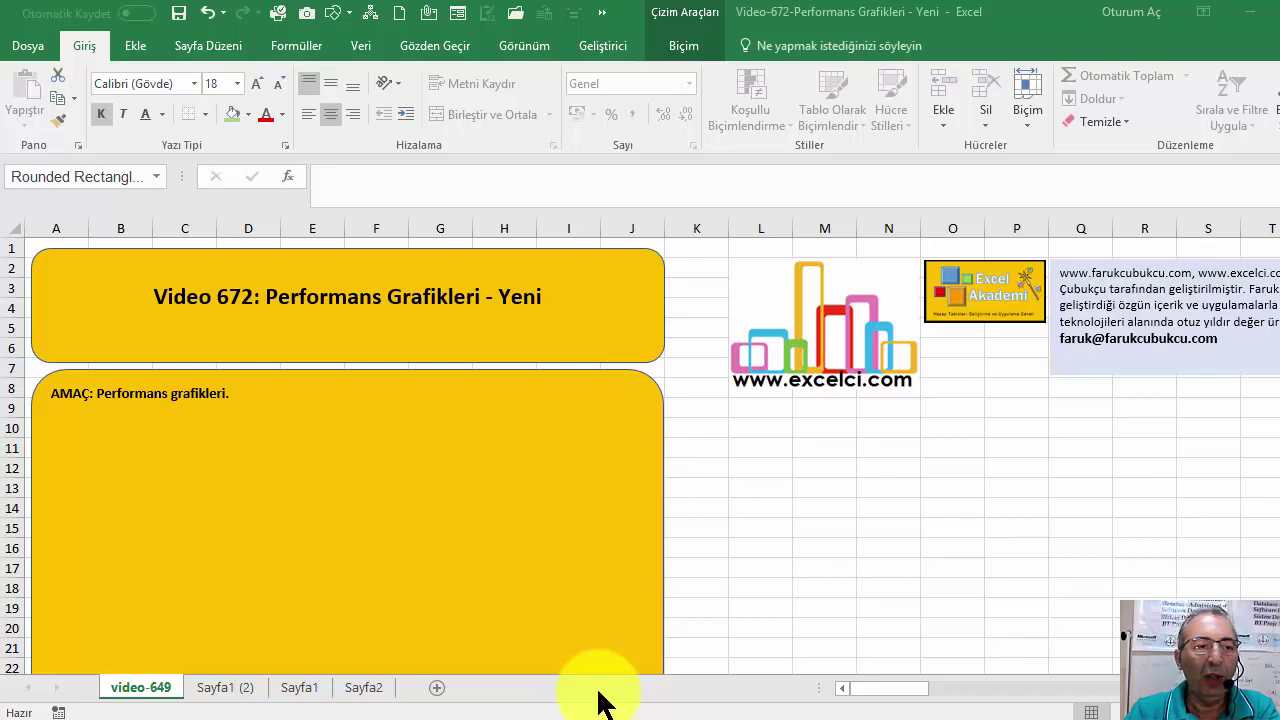
- Switch to the Sayfa1 (2) sheet holding the city dealer sales table
click(236, 688)
- Review the TOPLAM CİRO and KAR/ZARAR rows, then select dealer names and monthly sales, A2:G13
click(284, 463)
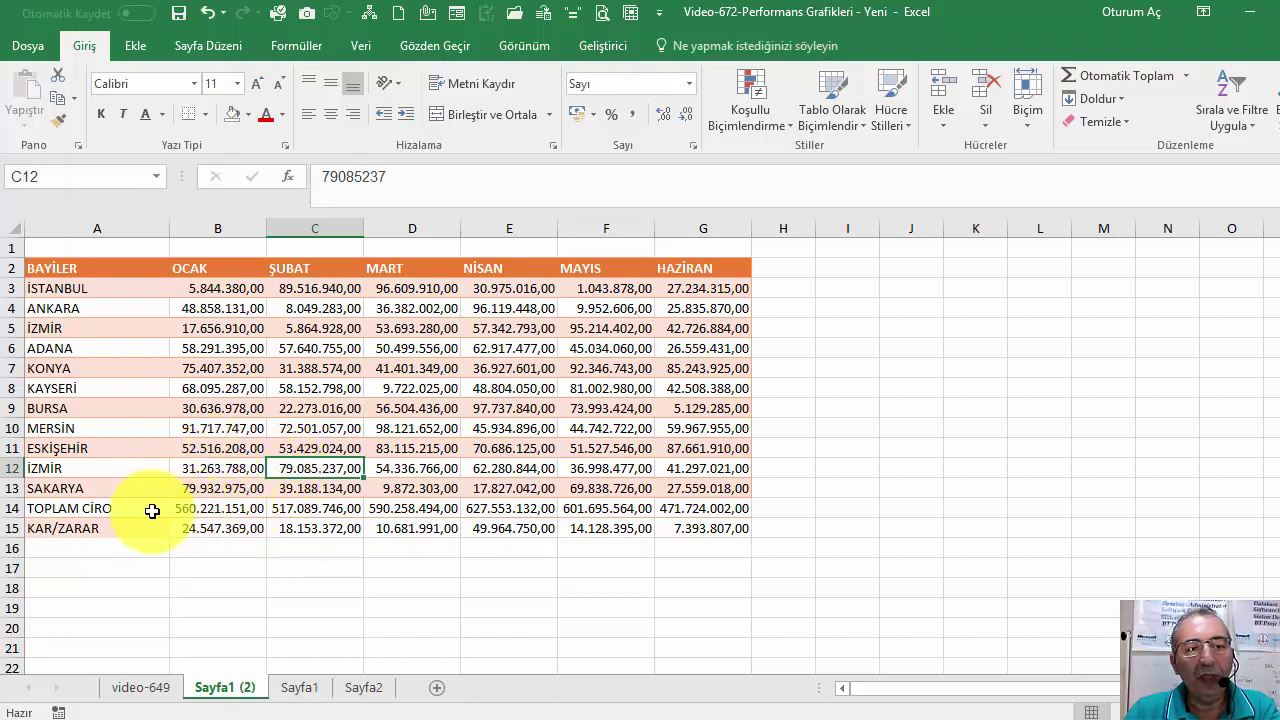
drag(152, 511, 709, 527)
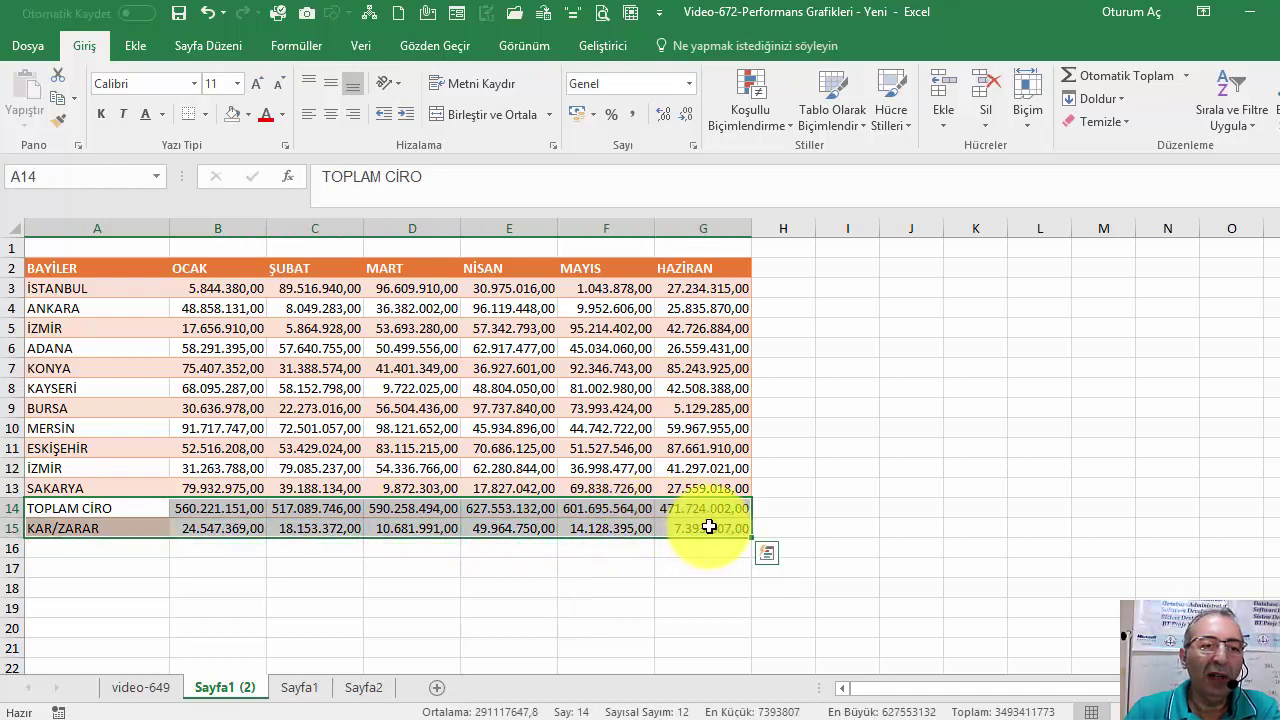
click(420, 466)
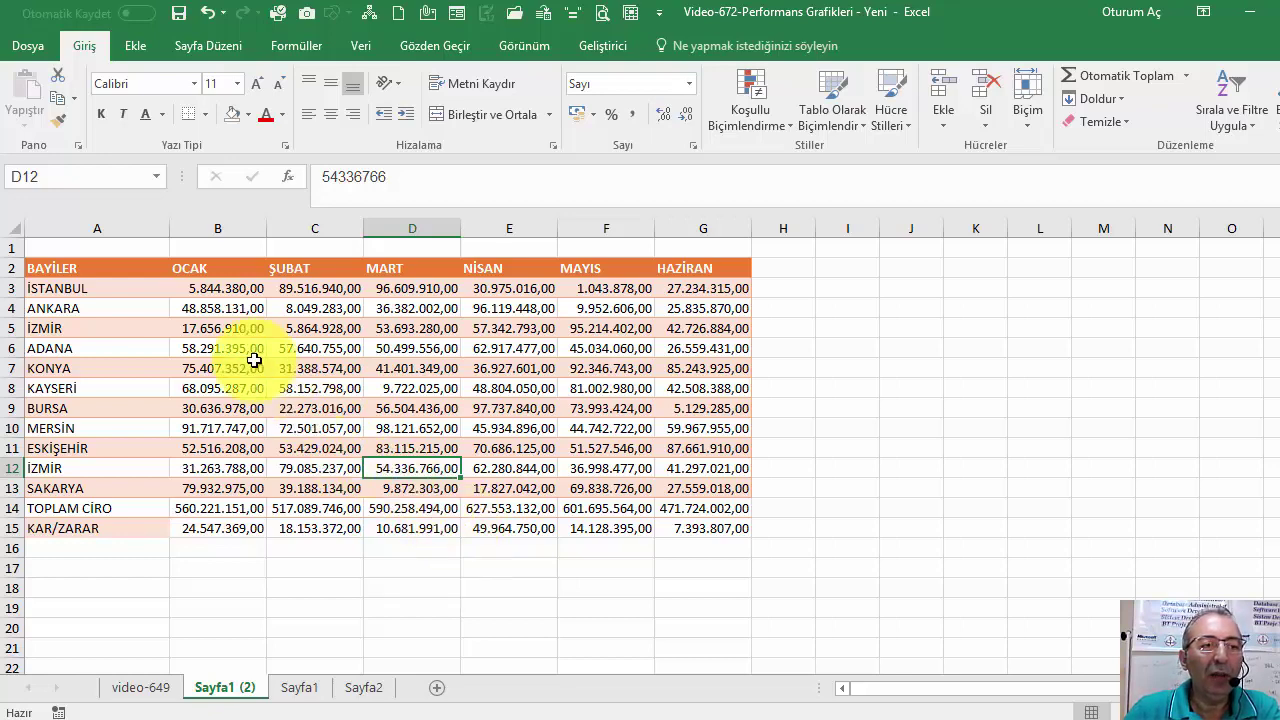
mouse_move(137, 271)
mouse_down()
mouse_move(501, 487)
mouse_move(651, 494)
mouse_move(683, 482)
mouse_up()
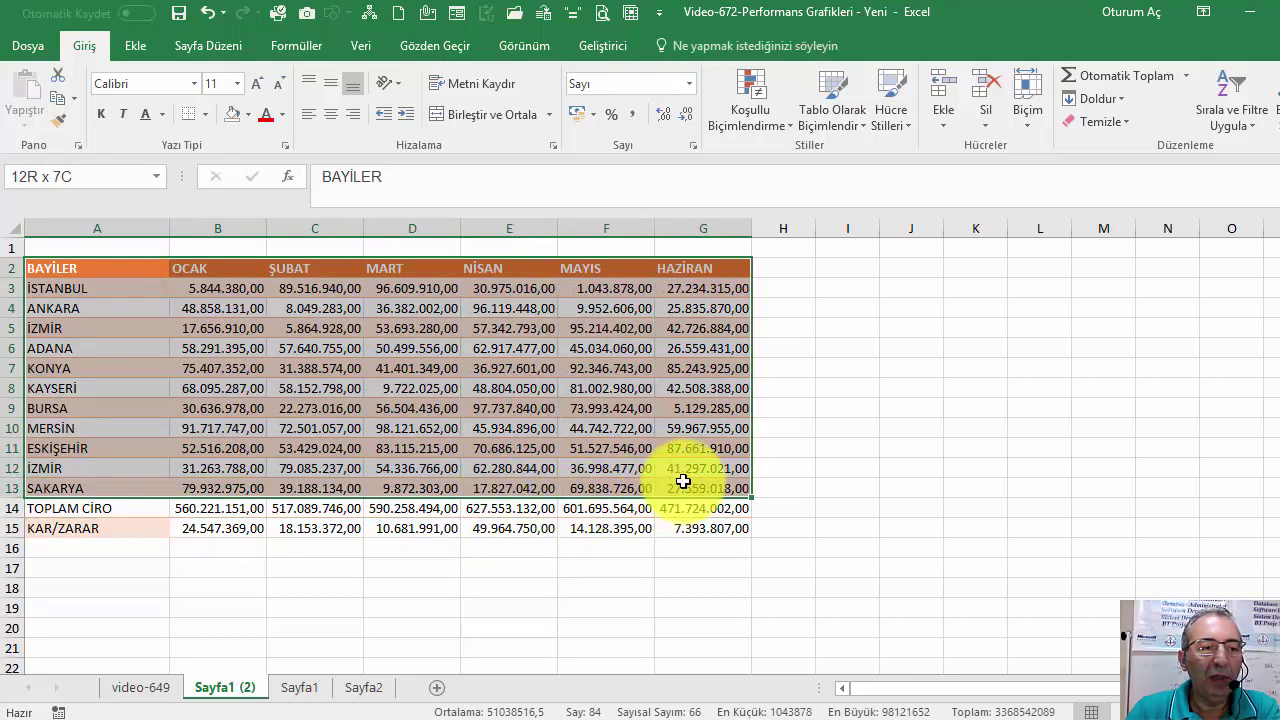
- Insert a clustered column chart of the dealer sales and change it to Line with Markers
click(135, 45)
click(592, 78)
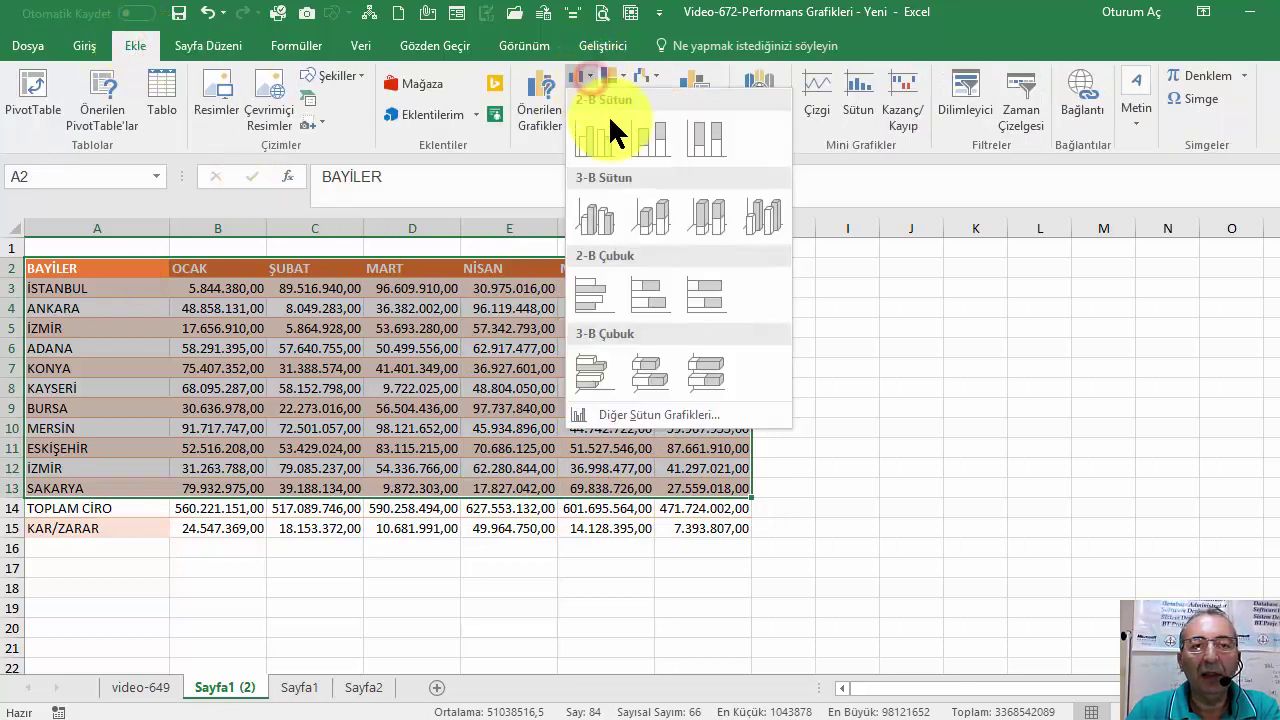
click(608, 128)
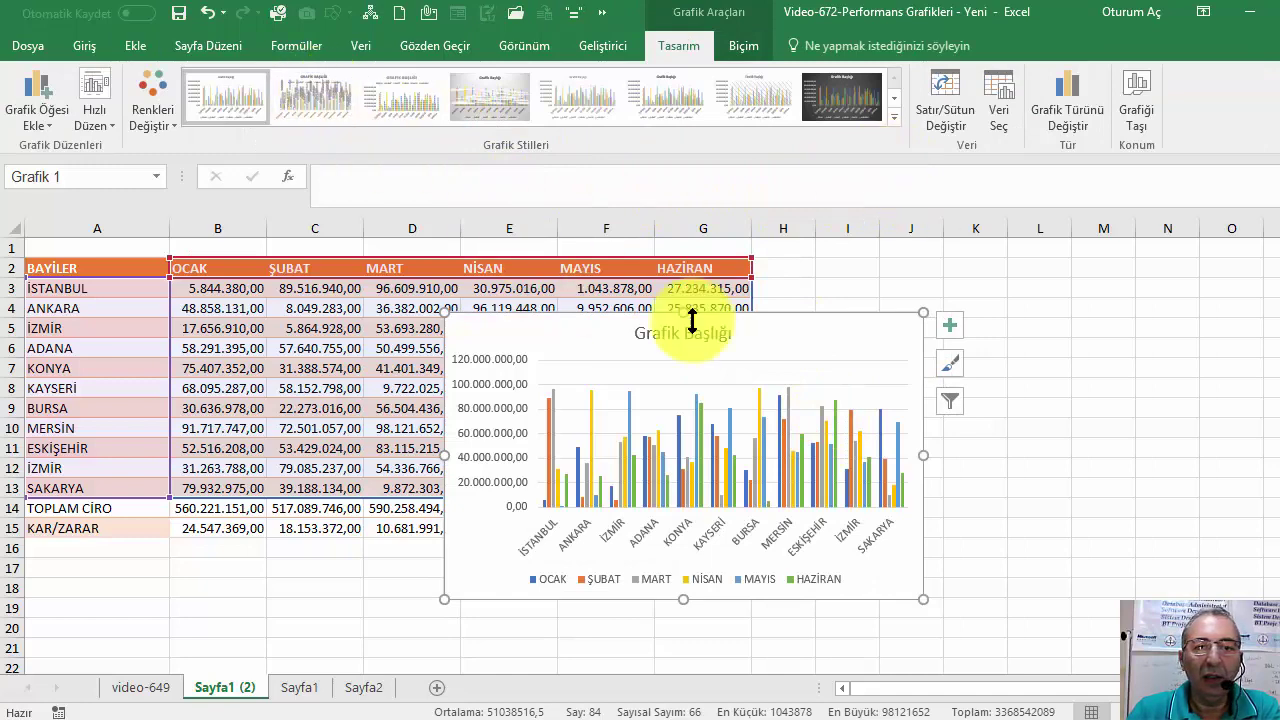
click(1060, 95)
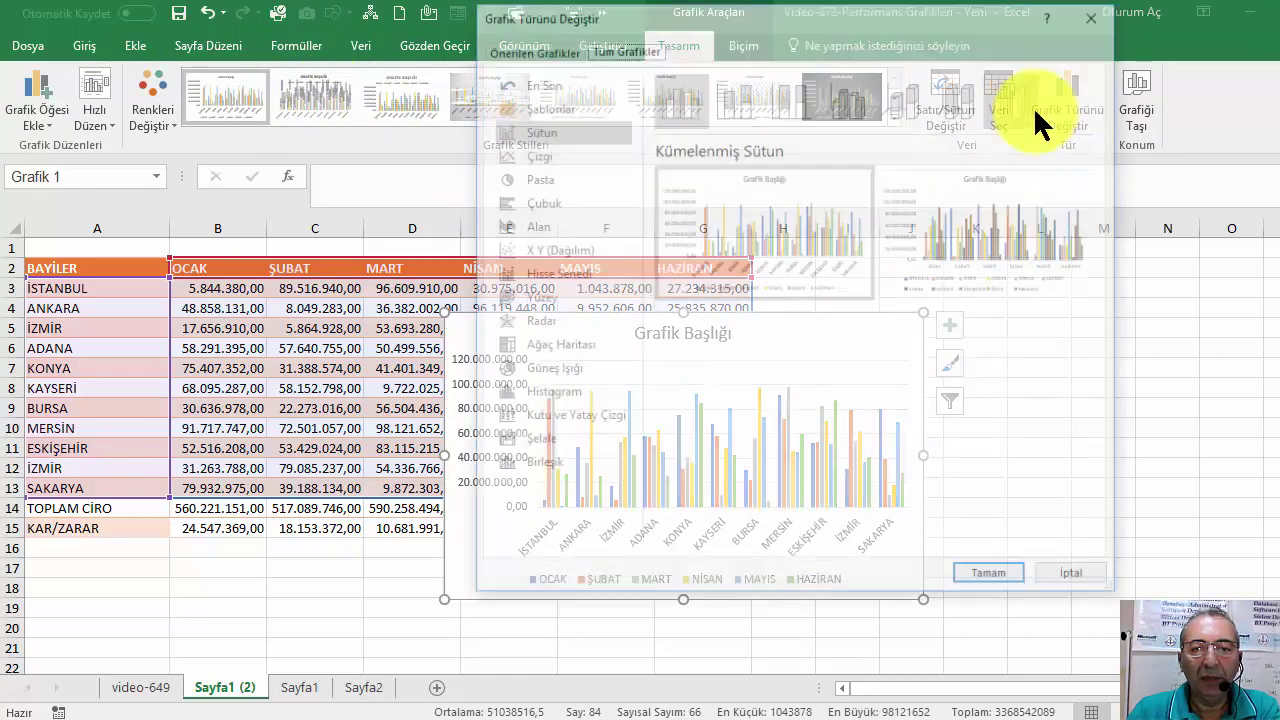
click(534, 154)
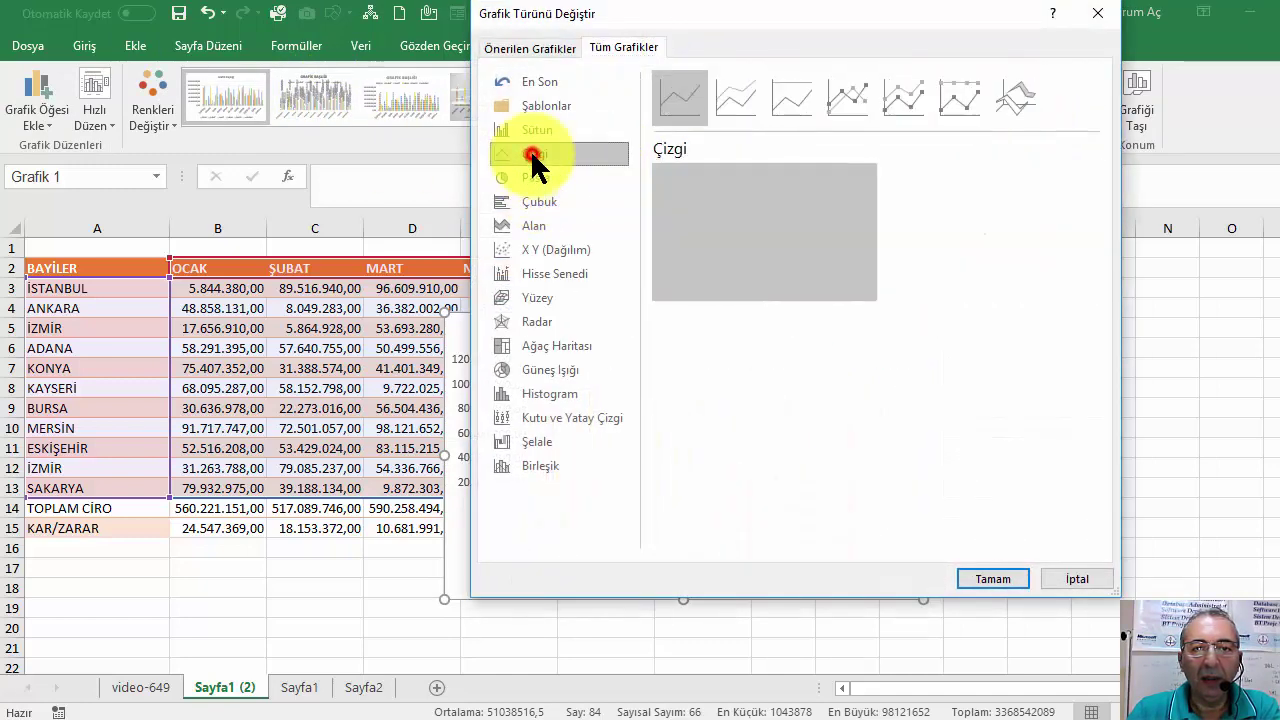
click(842, 96)
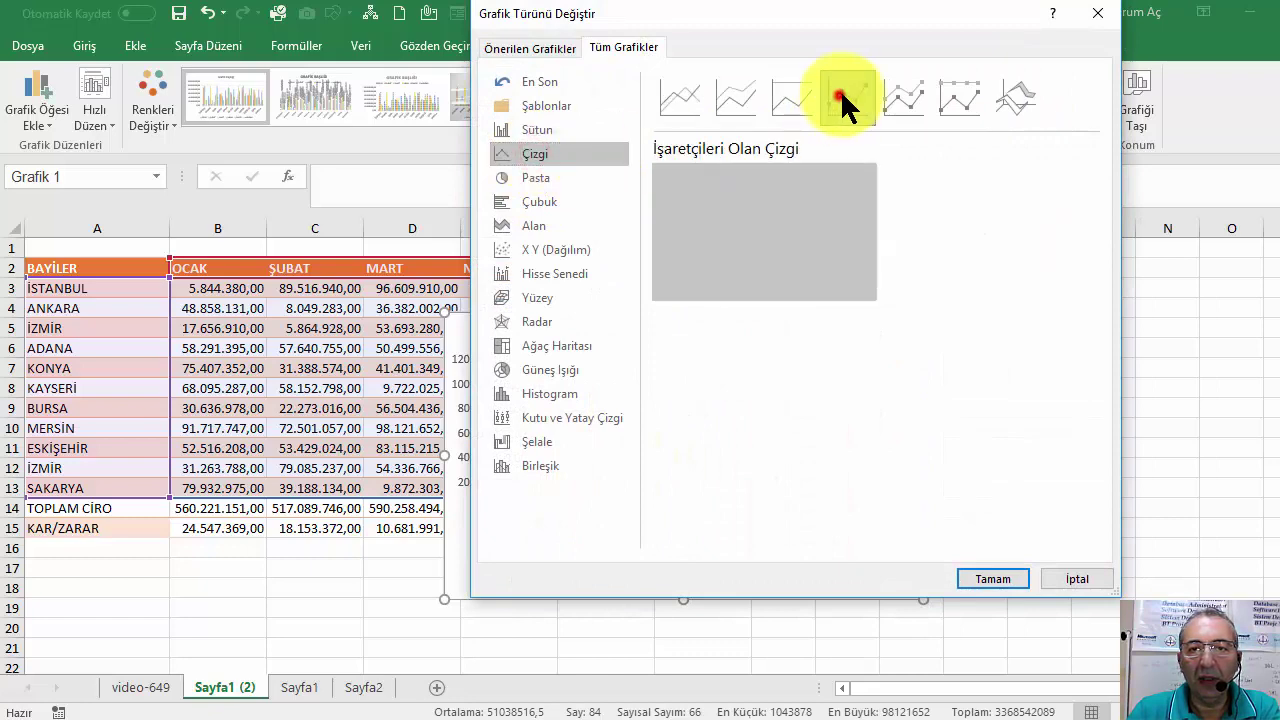
click(1012, 580)
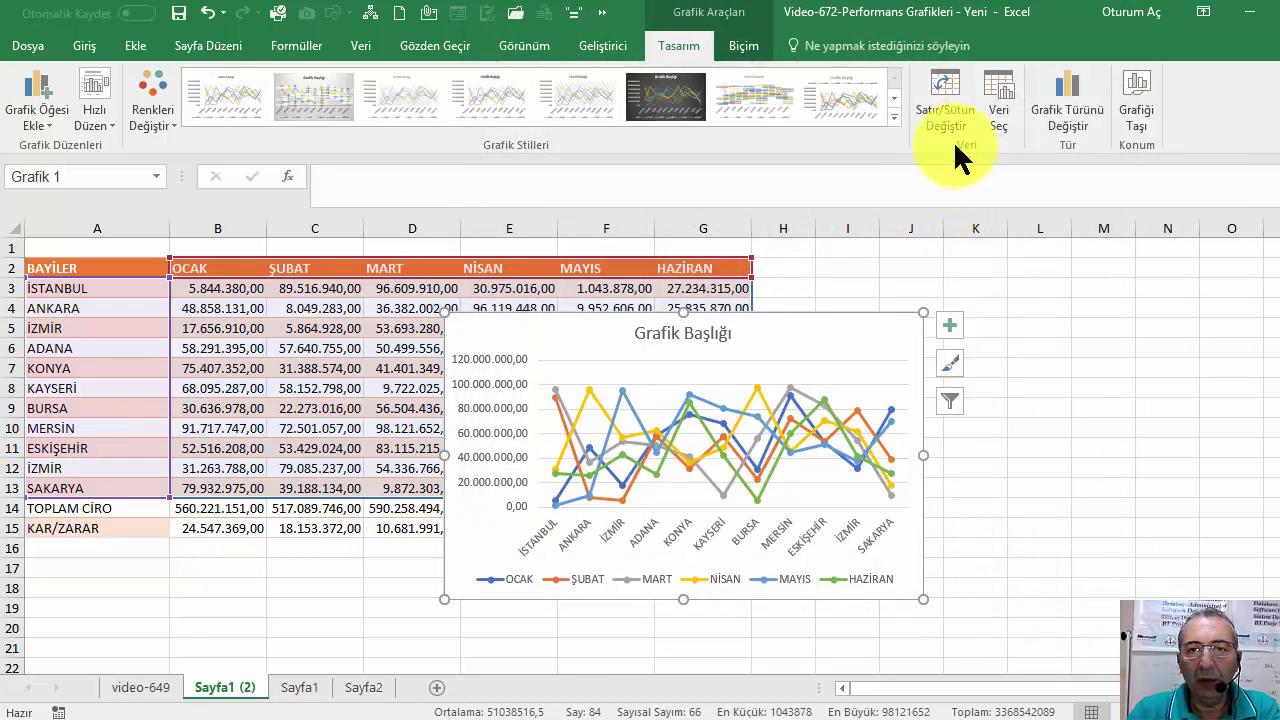
- Switch rows and columns so months run along the axis, enlarge the chart, then delete it
click(940, 100)
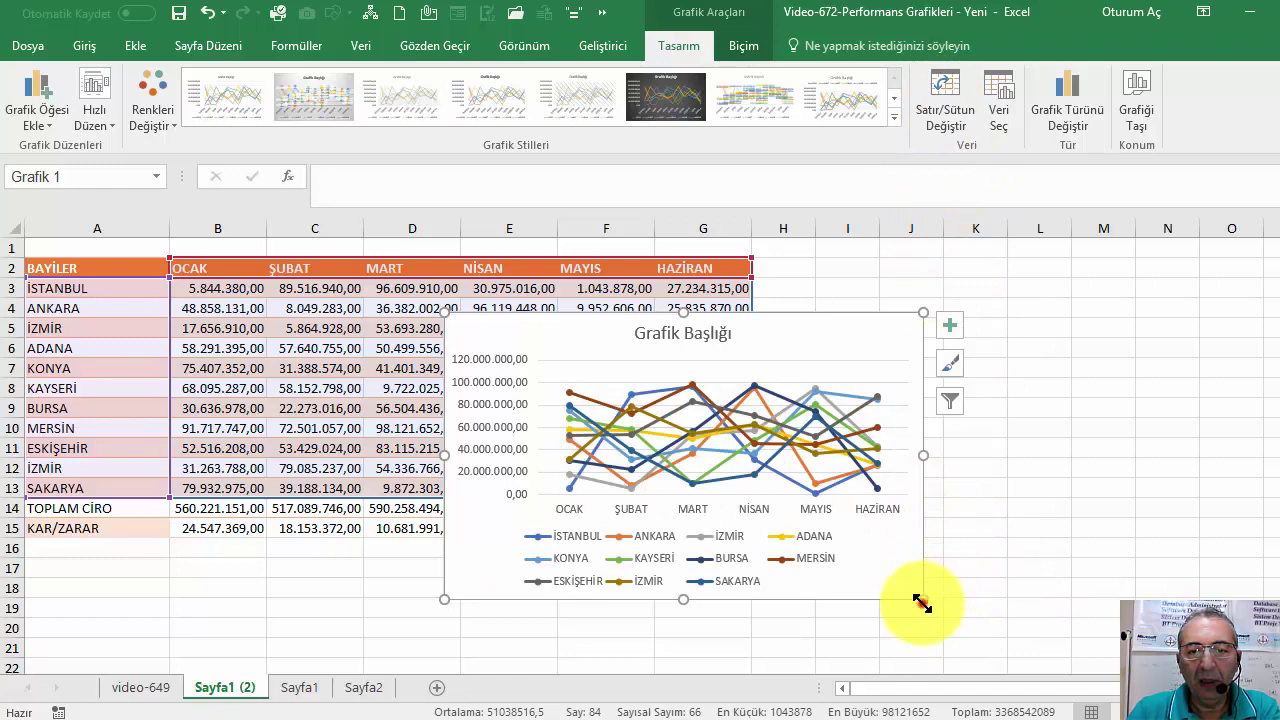
drag(922, 600, 1093, 655)
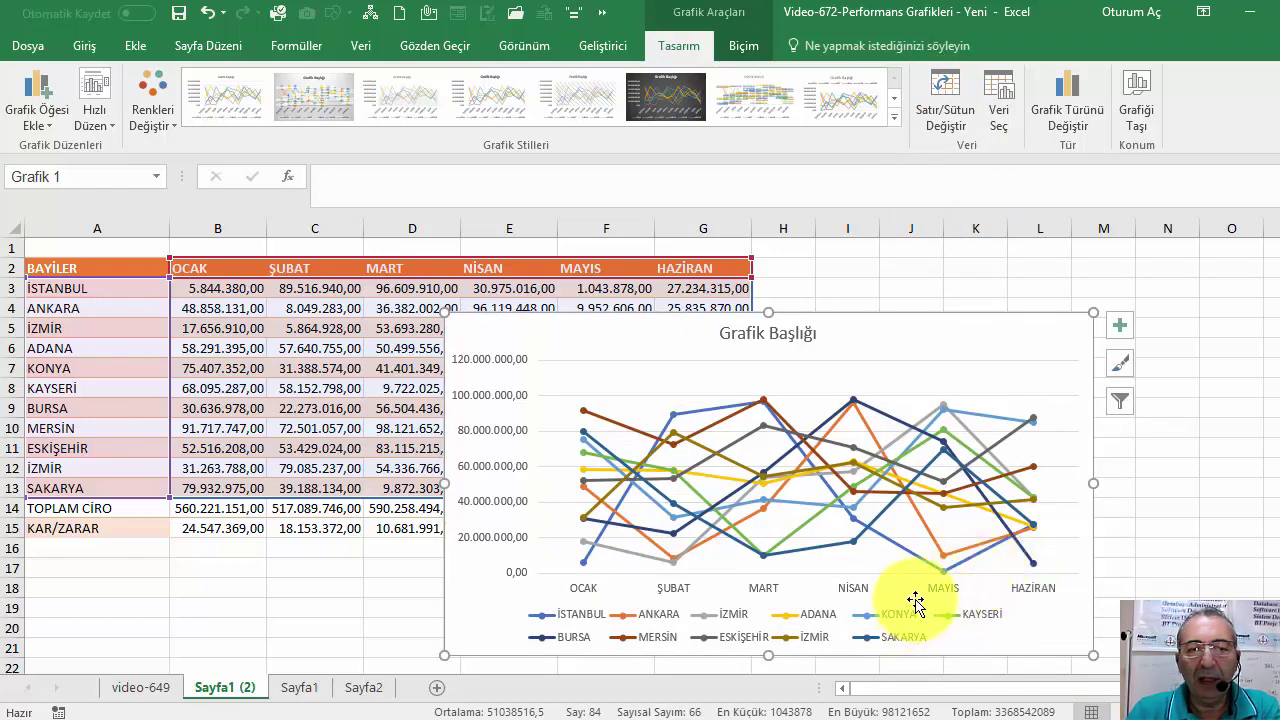
click(1032, 342)
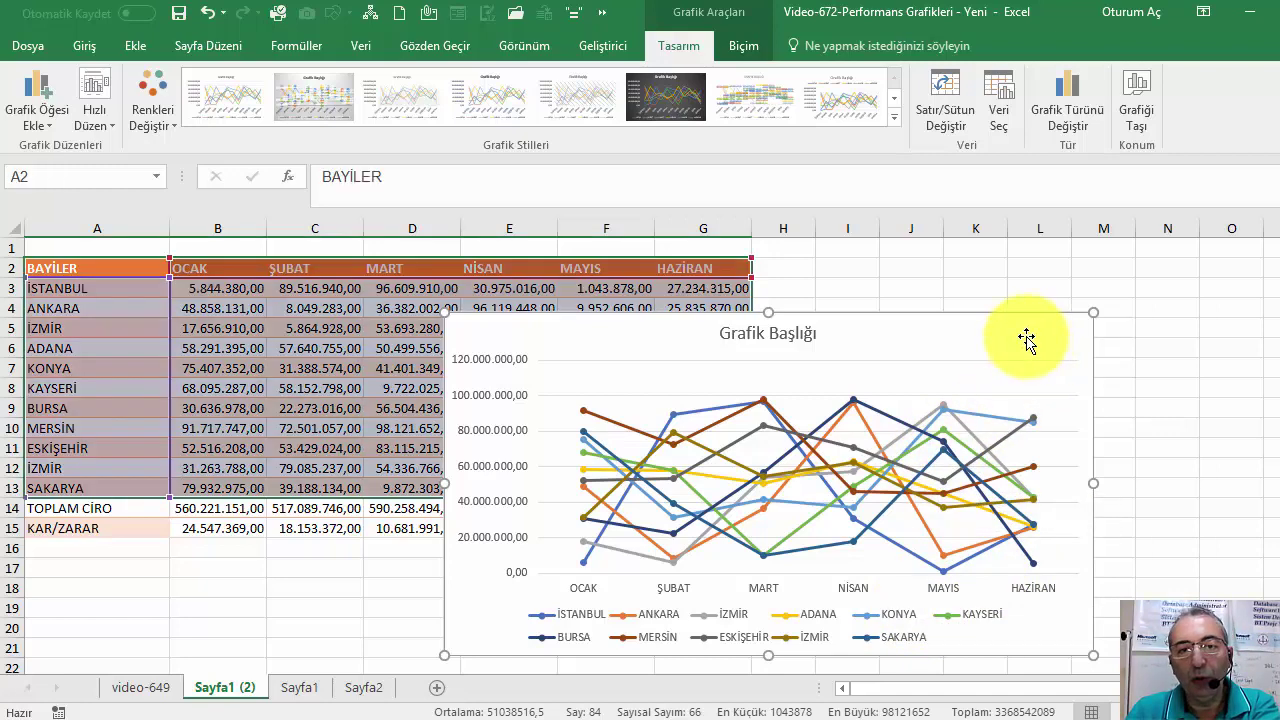
key(Delete)
- Select the TOPLAM CİRO and KAR/ZARAR rows and mark empty rows 16–18 below the table
click(570, 393)
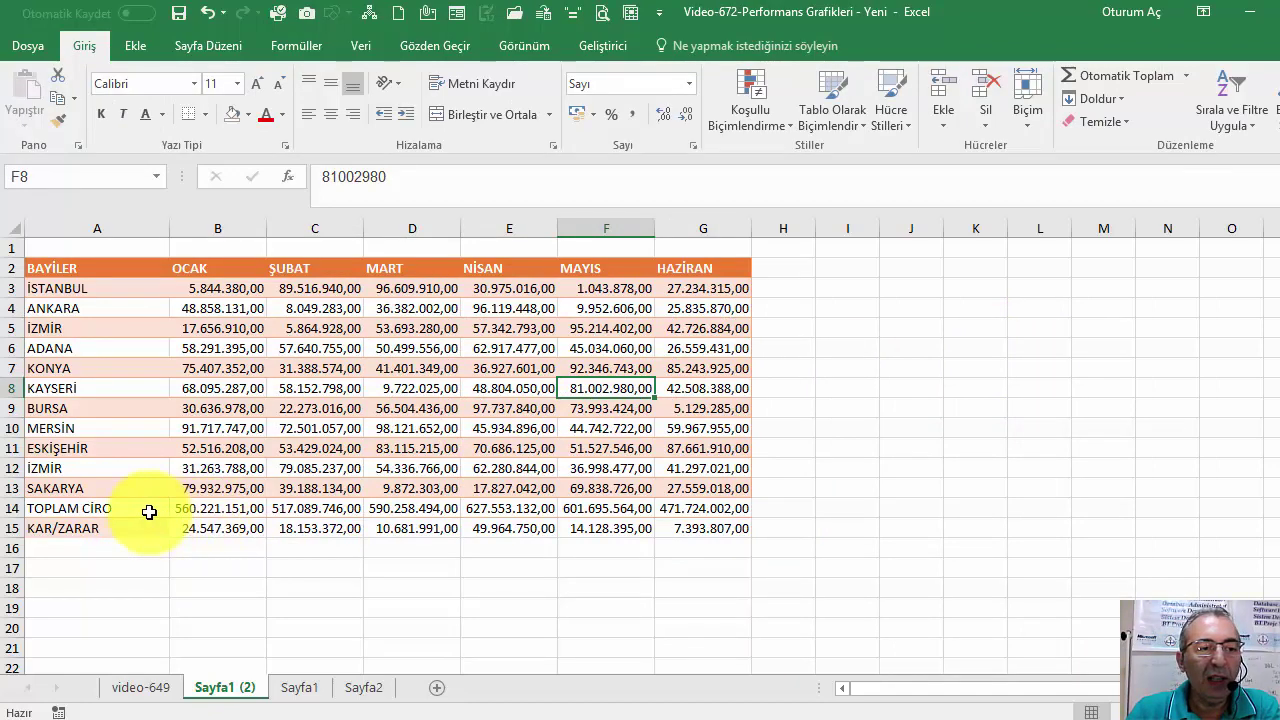
drag(143, 507, 687, 522)
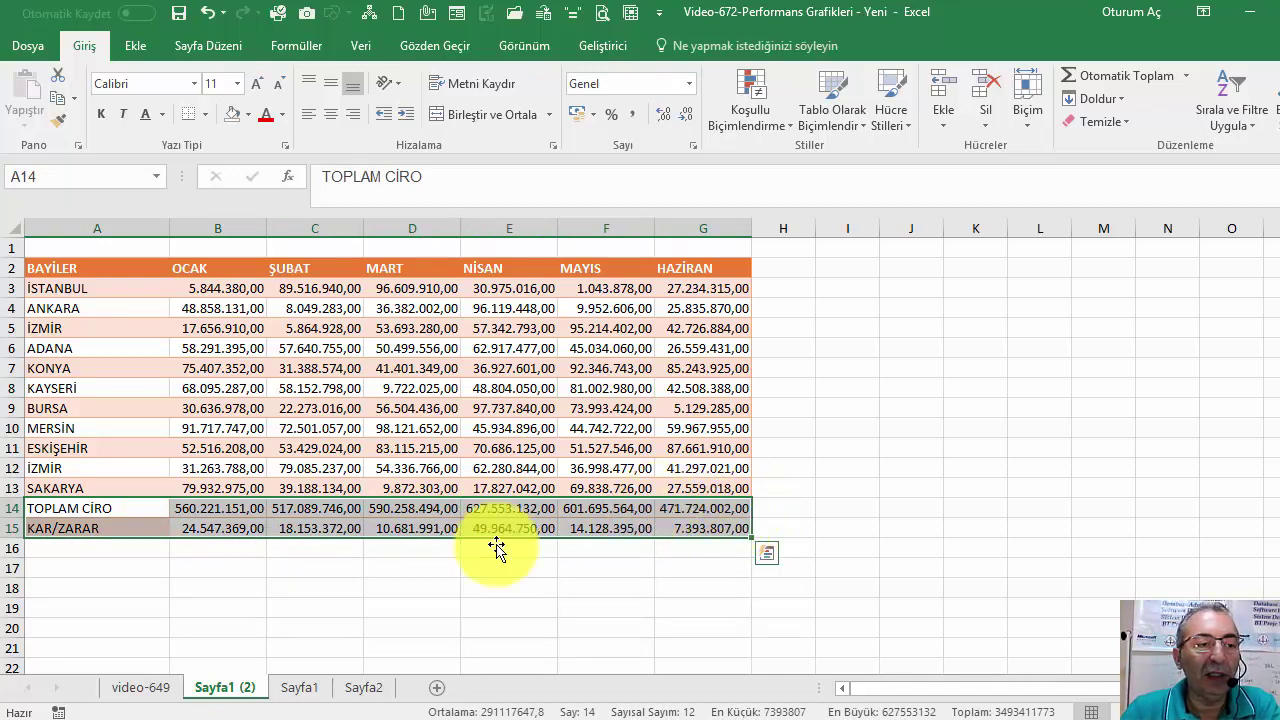
click(112, 548)
drag(165, 548, 690, 548)
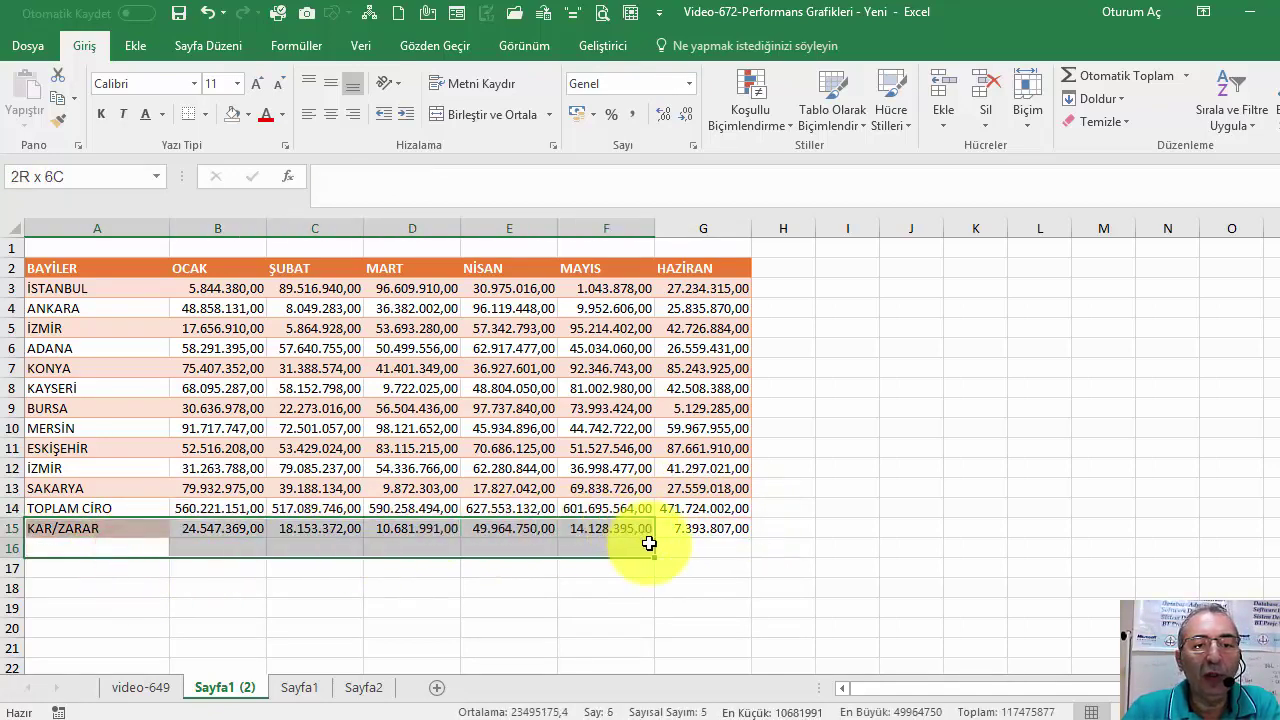
drag(104, 568, 686, 578)
drag(118, 592, 700, 588)
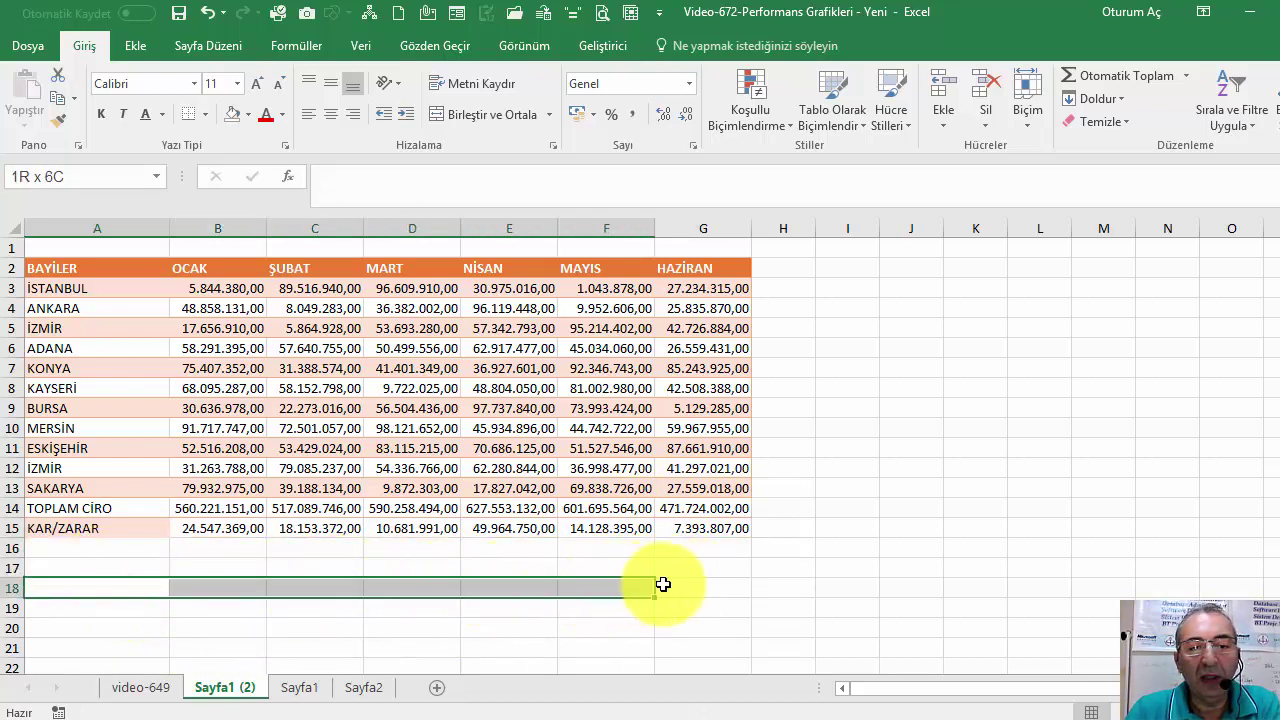
- Select the month header row A2:G2 together with the TOPLAM CİRO and KAR/ZARAR rows A14:G15
drag(134, 508, 713, 515)
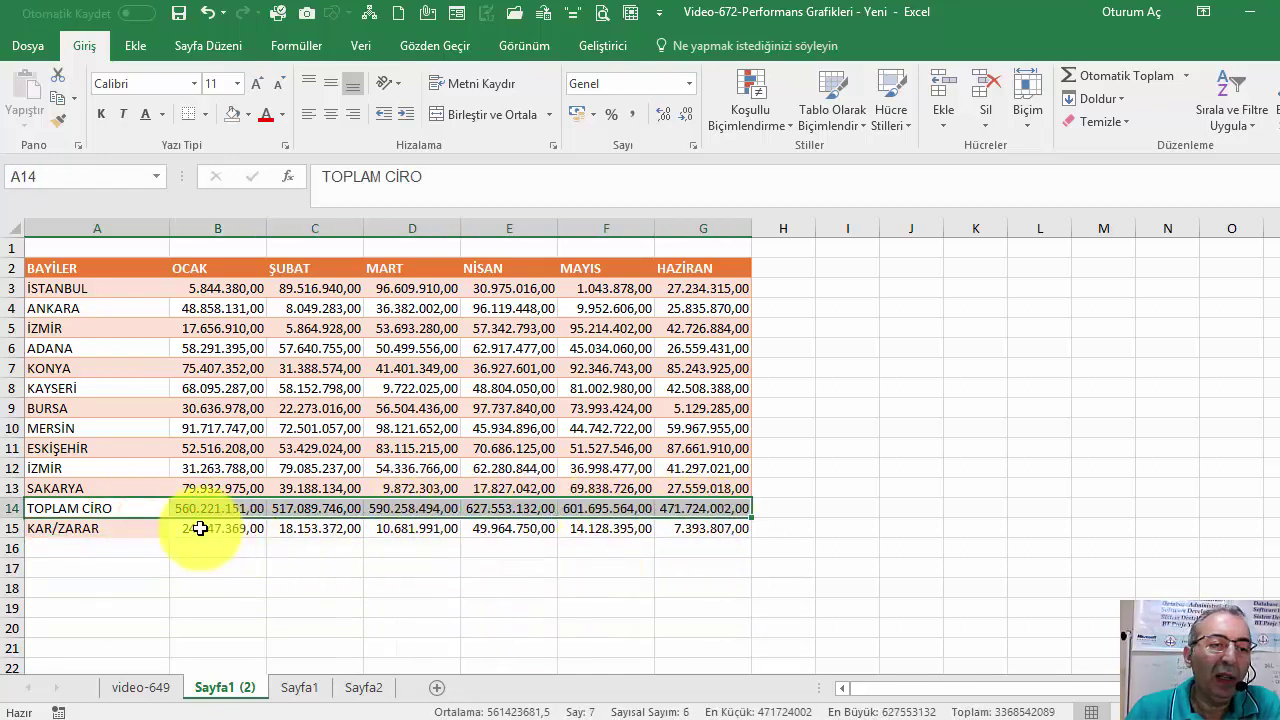
click(110, 533)
drag(112, 533, 630, 528)
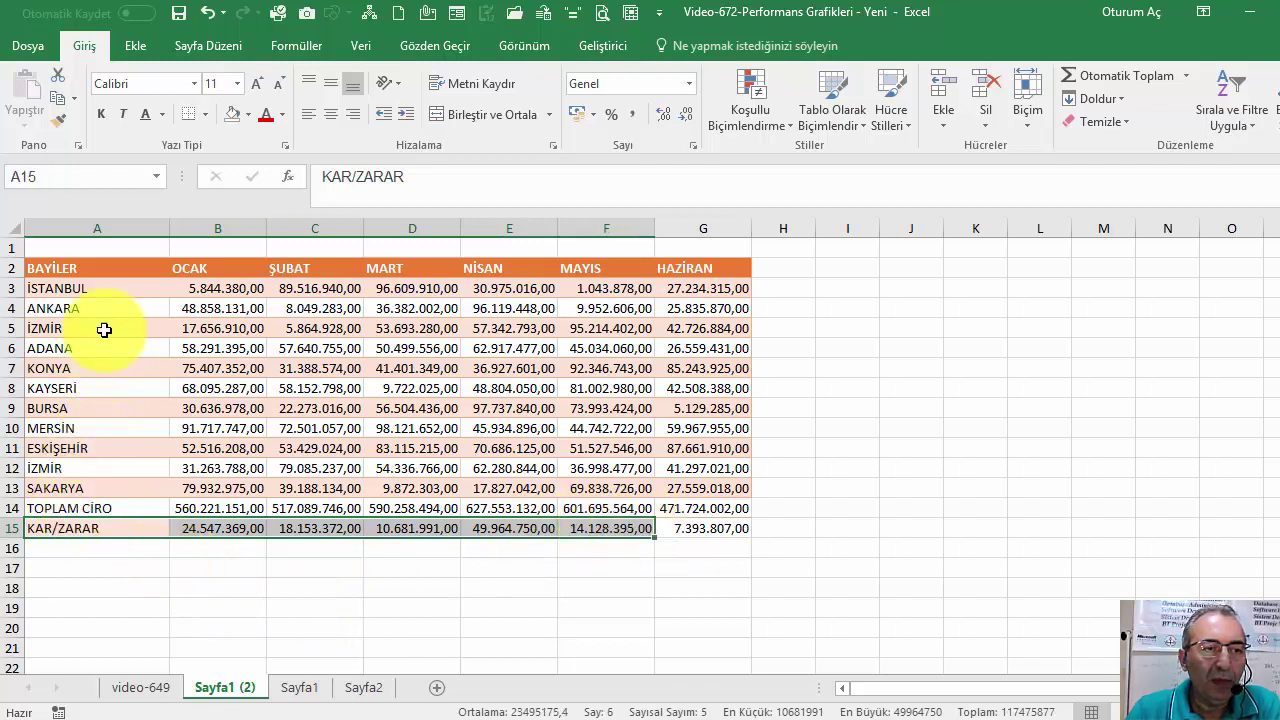
mouse_move(87, 268)
mouse_down()
mouse_move(581, 279)
mouse_move(709, 268)
mouse_up()
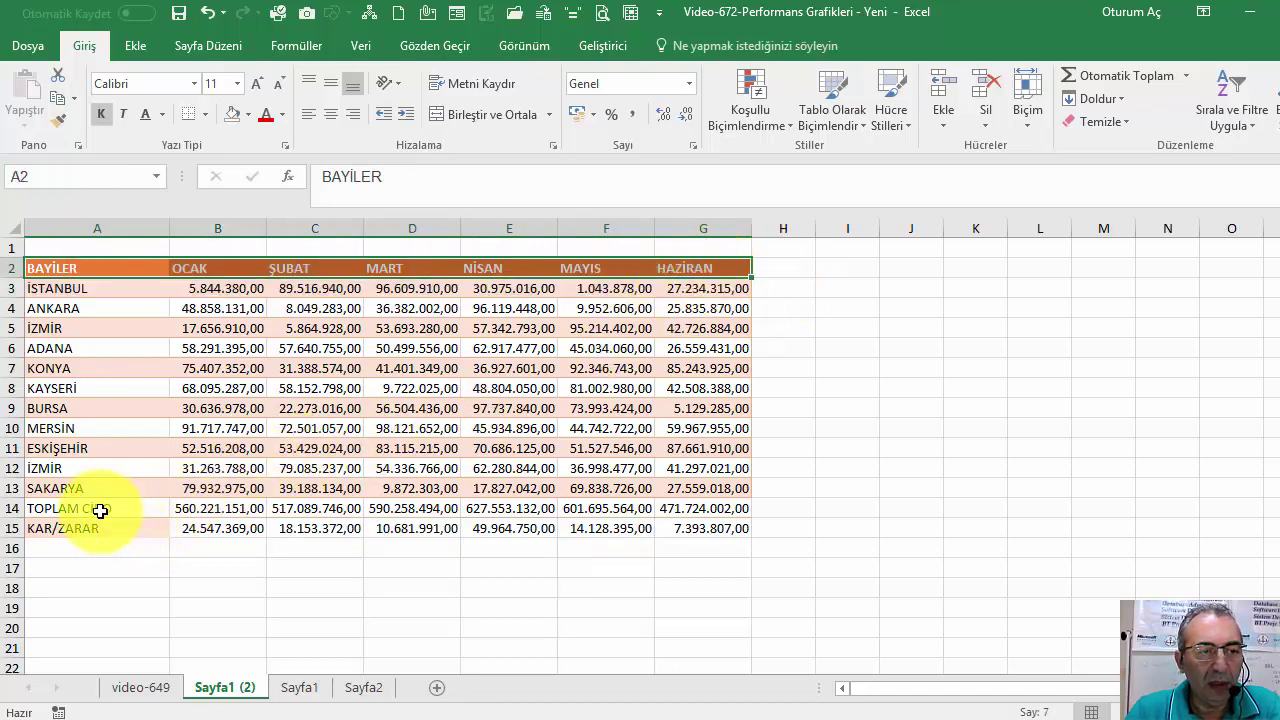
drag(100, 511, 701, 527)
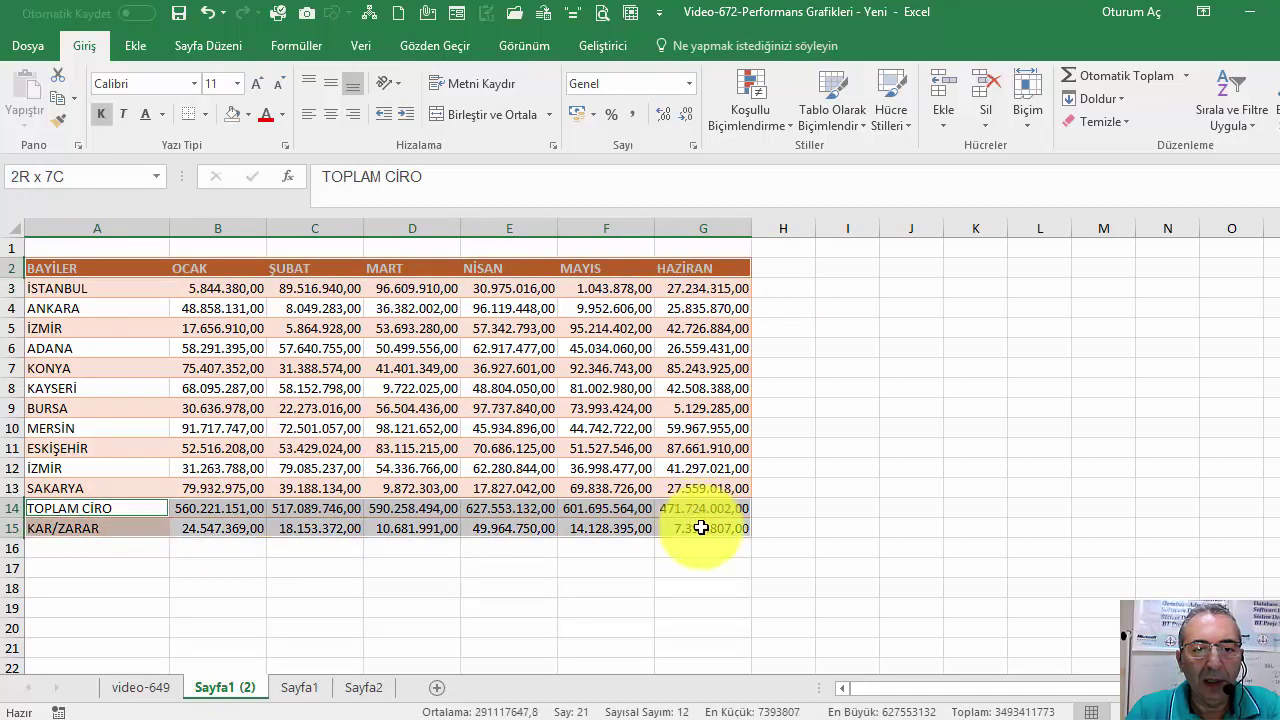
- Insert a clustered column chart of TOPLAM CİRO and KAR/ZARAR, give it the dark style, move it over the table
click(135, 46)
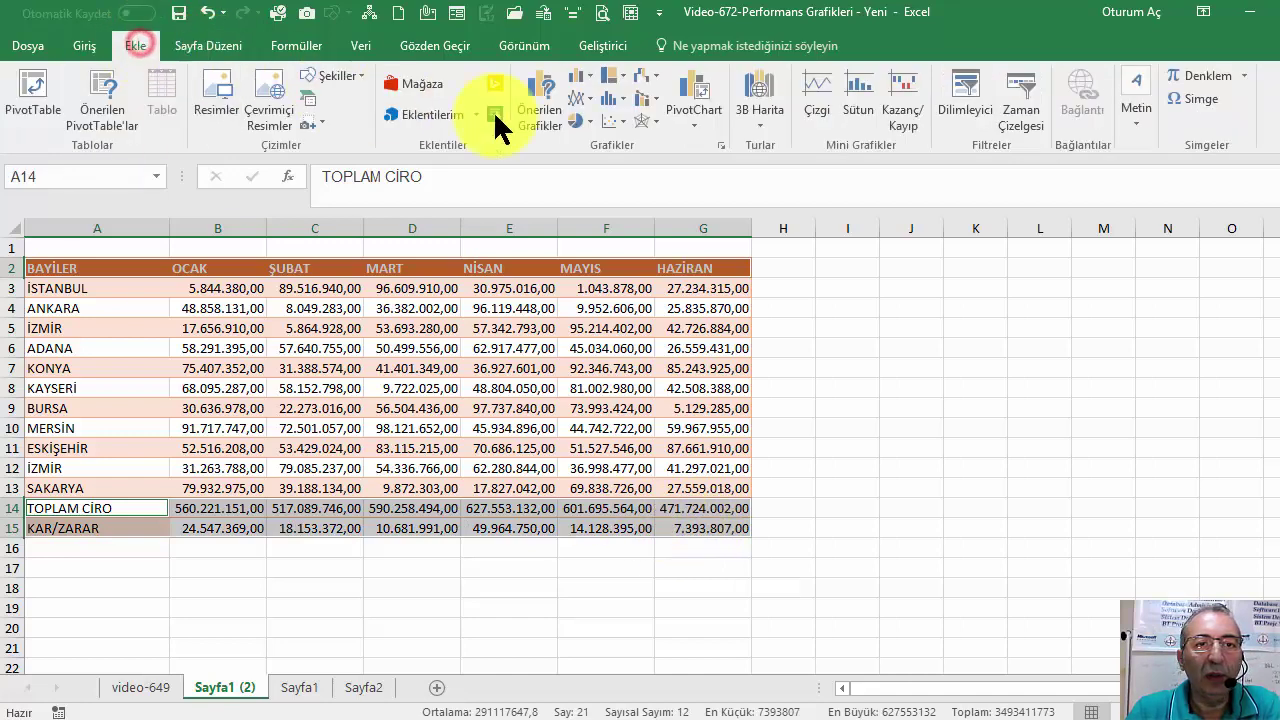
click(584, 80)
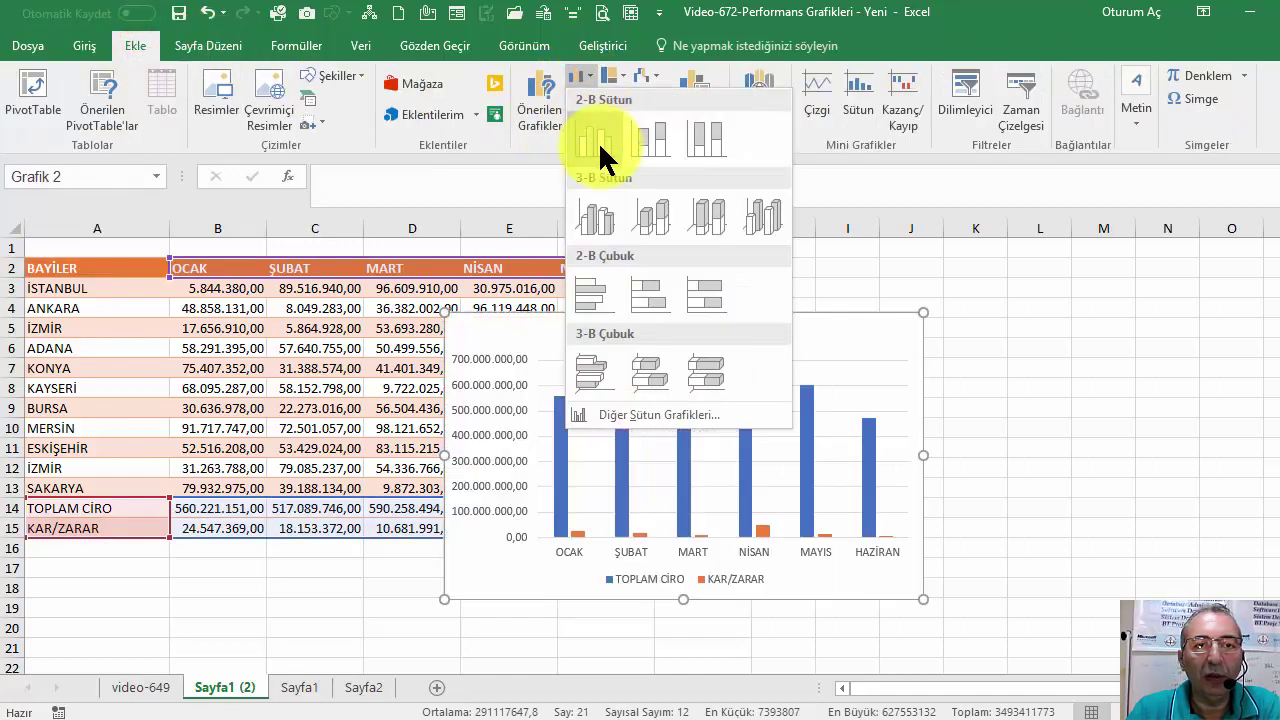
click(598, 141)
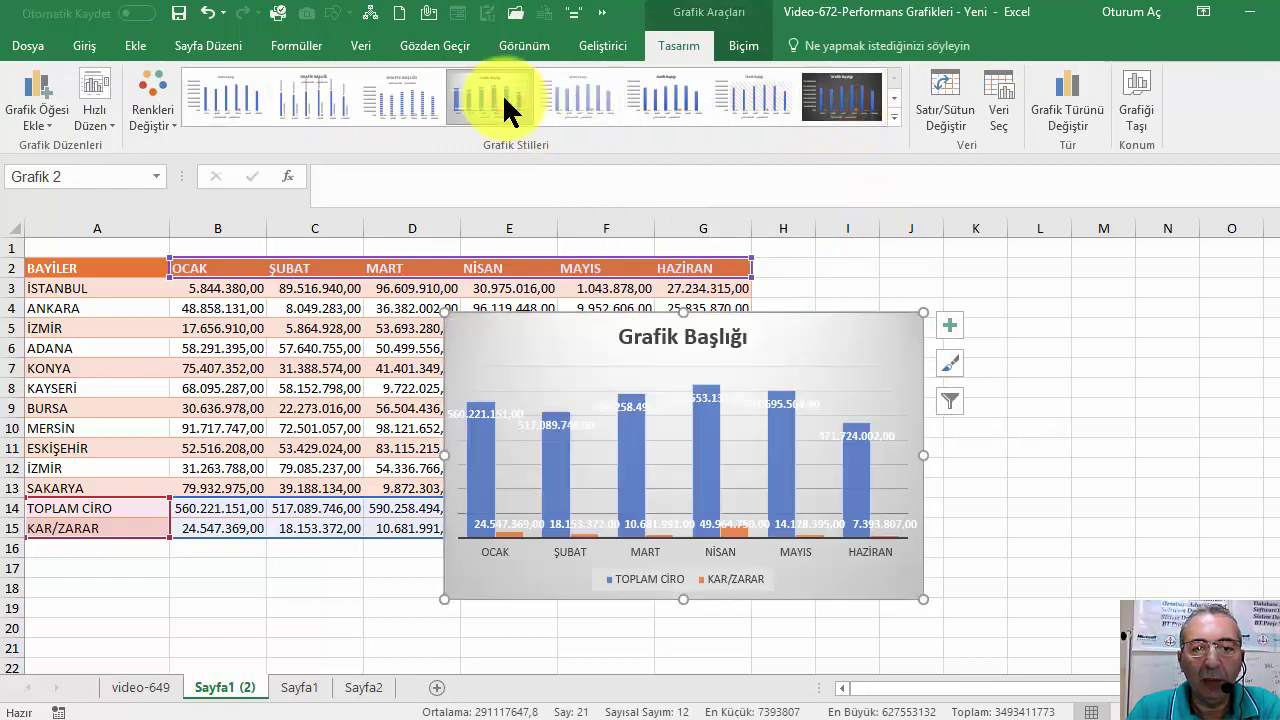
click(502, 93)
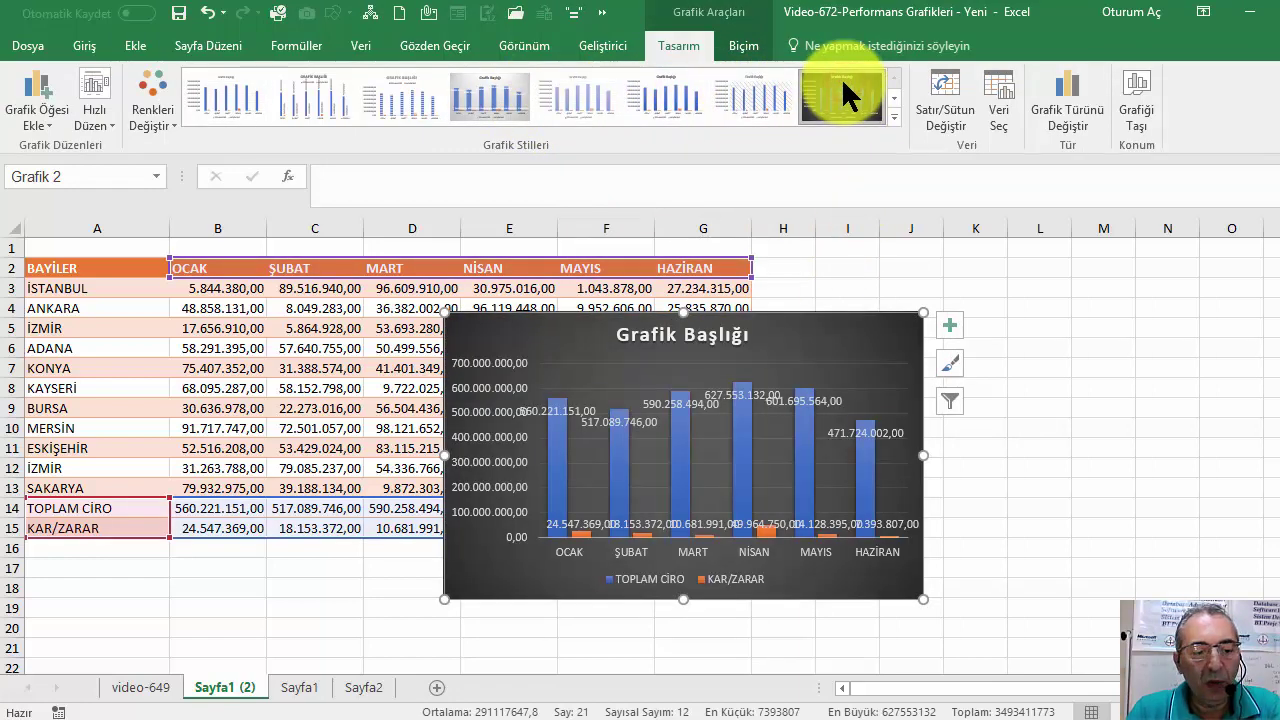
click(843, 84)
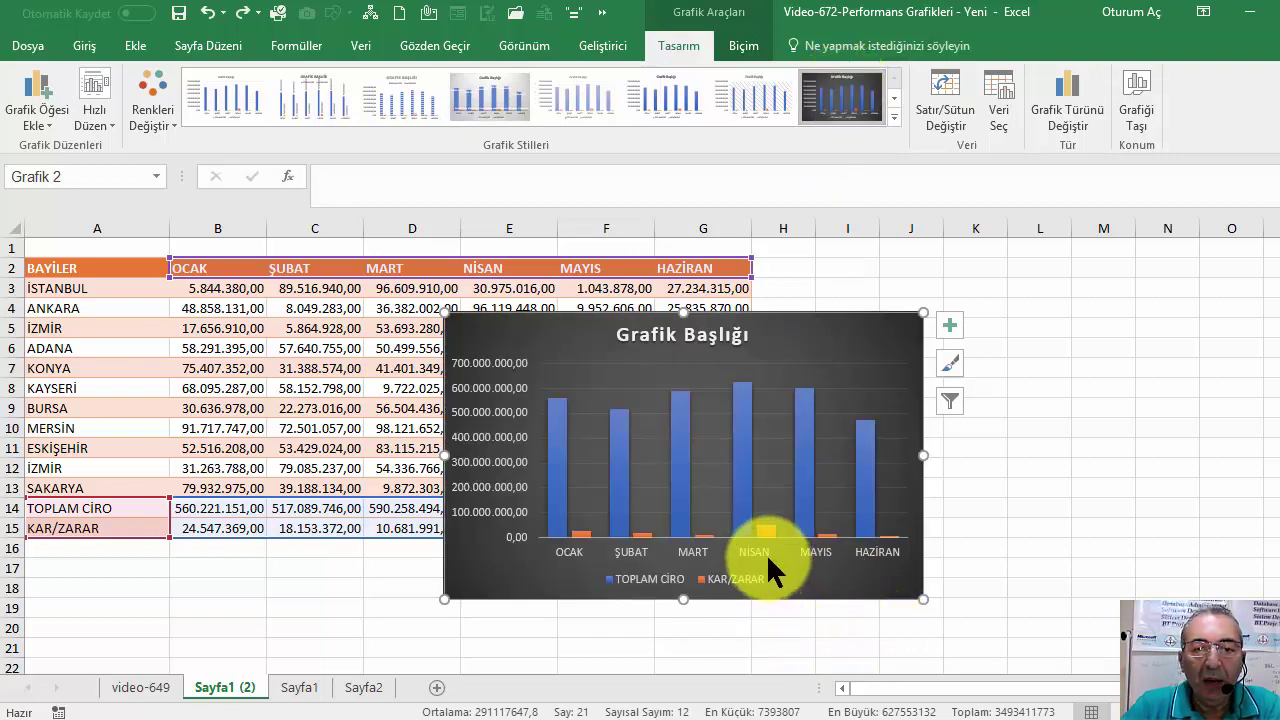
drag(568, 366, 502, 352)
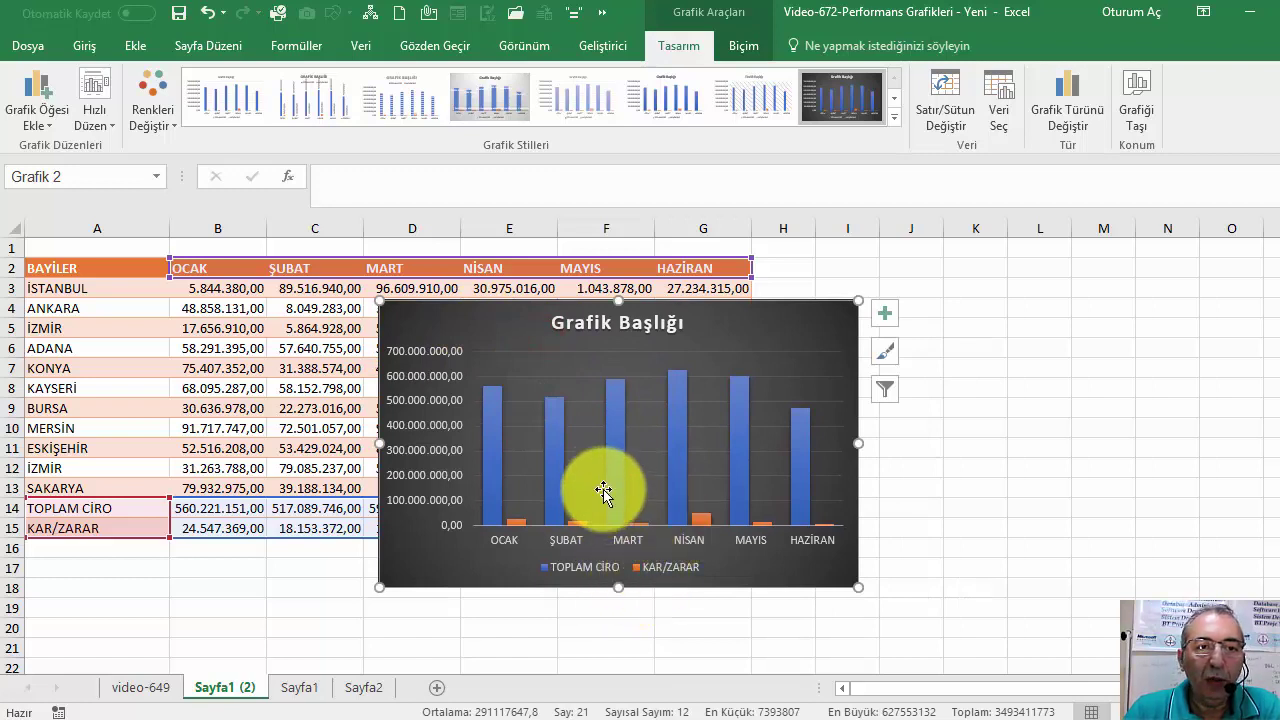
right_click(614, 436)
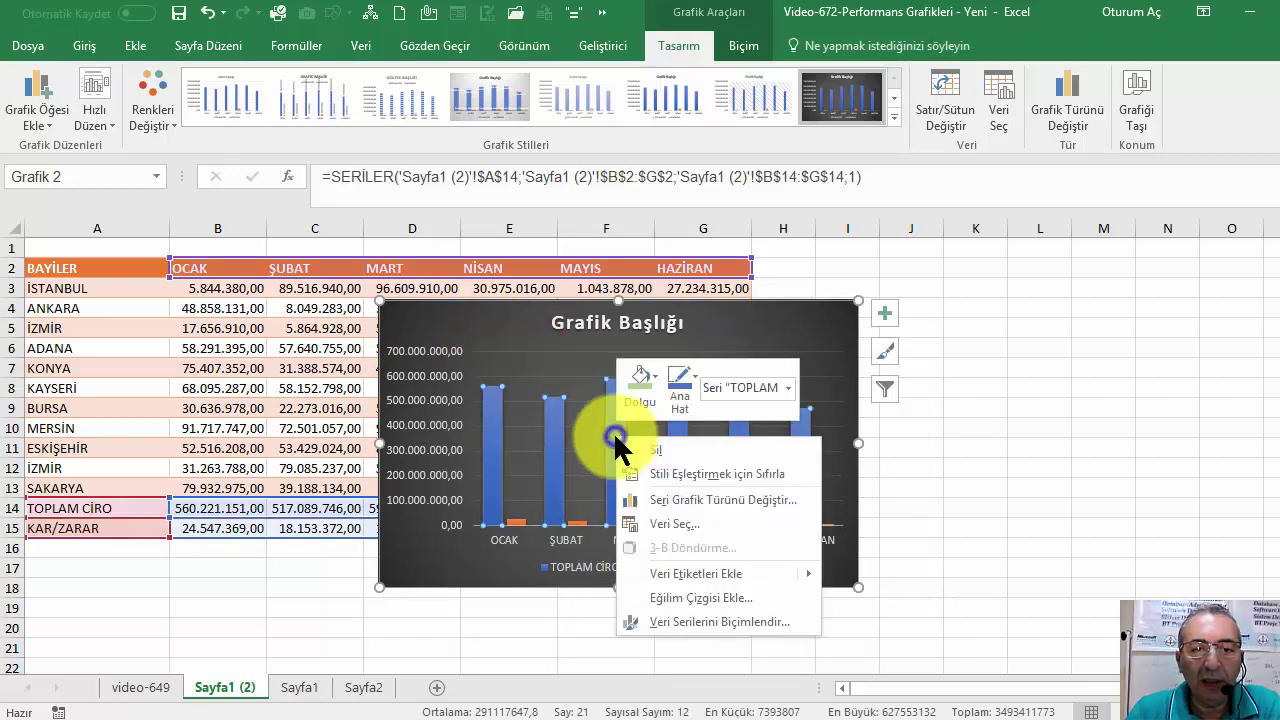
click(715, 499)
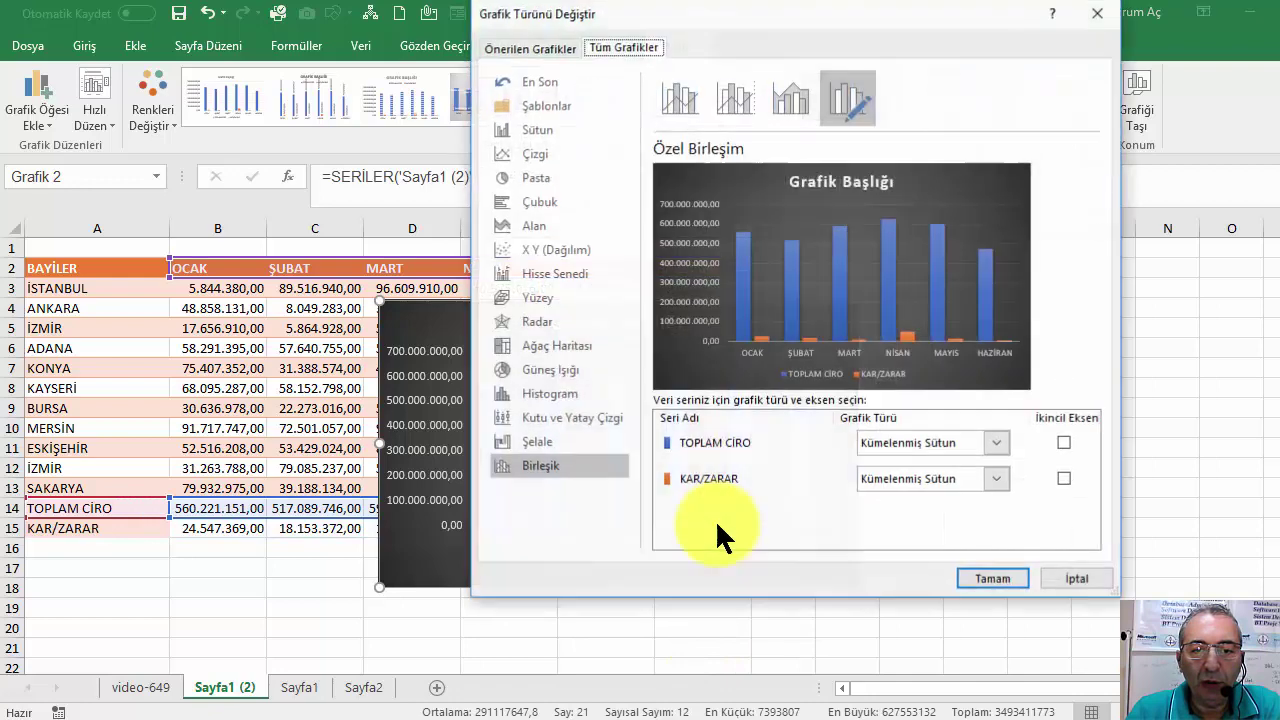
click(1070, 580)
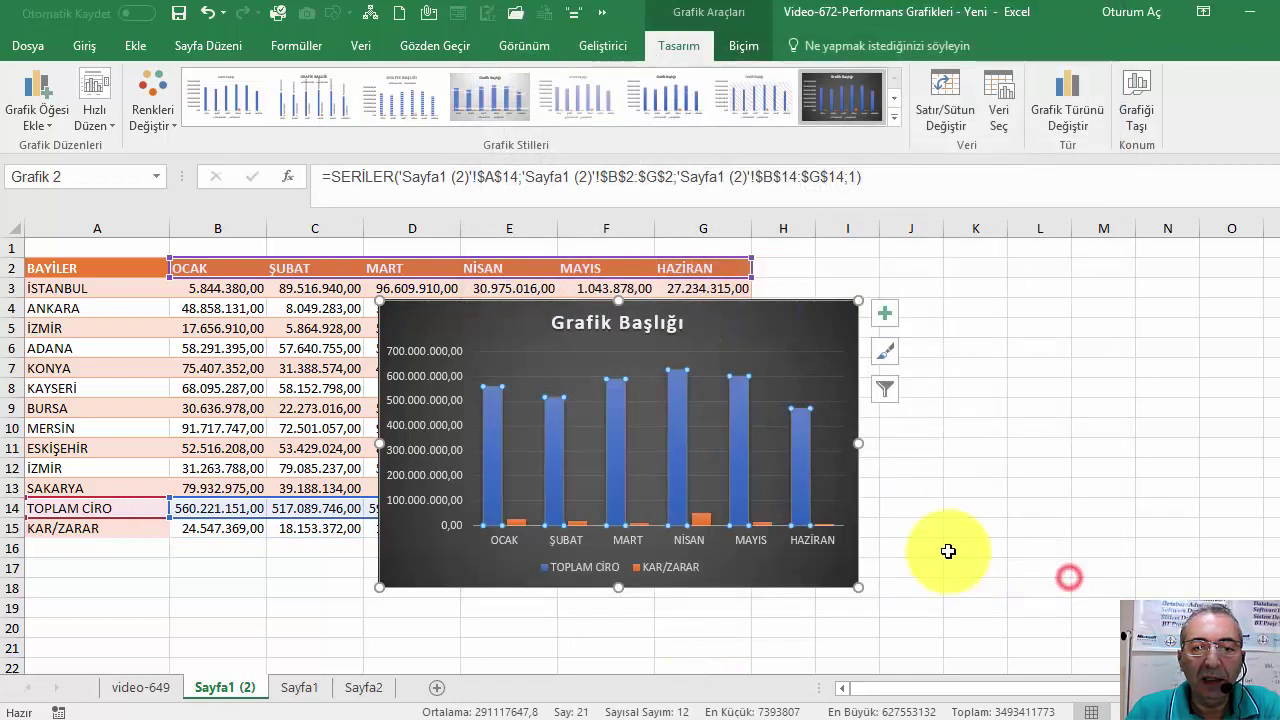
click(800, 337)
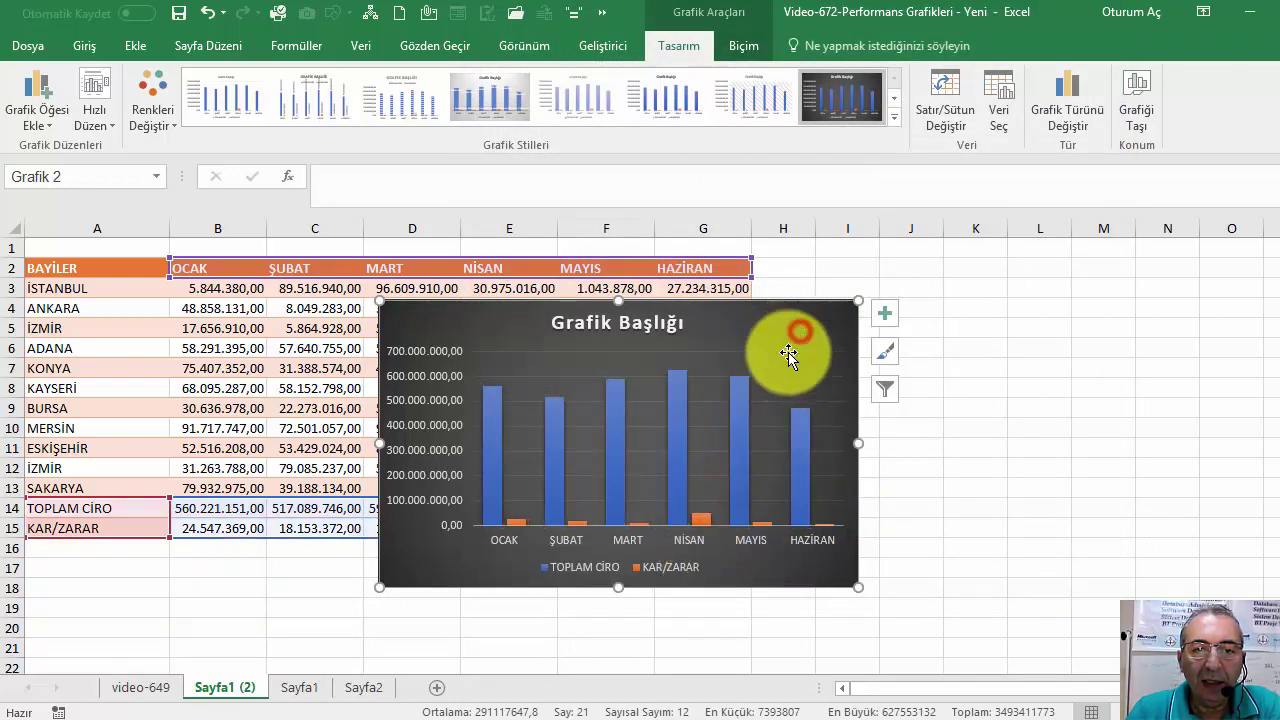
click(703, 521)
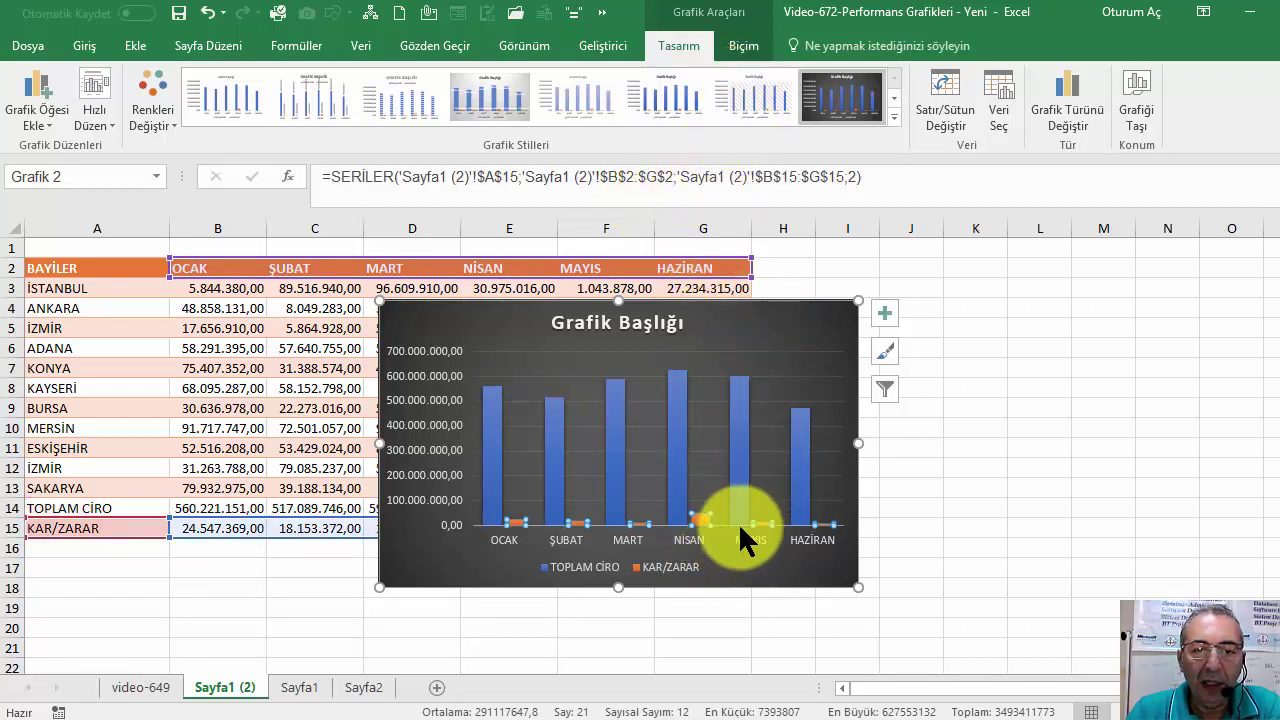
click(664, 566)
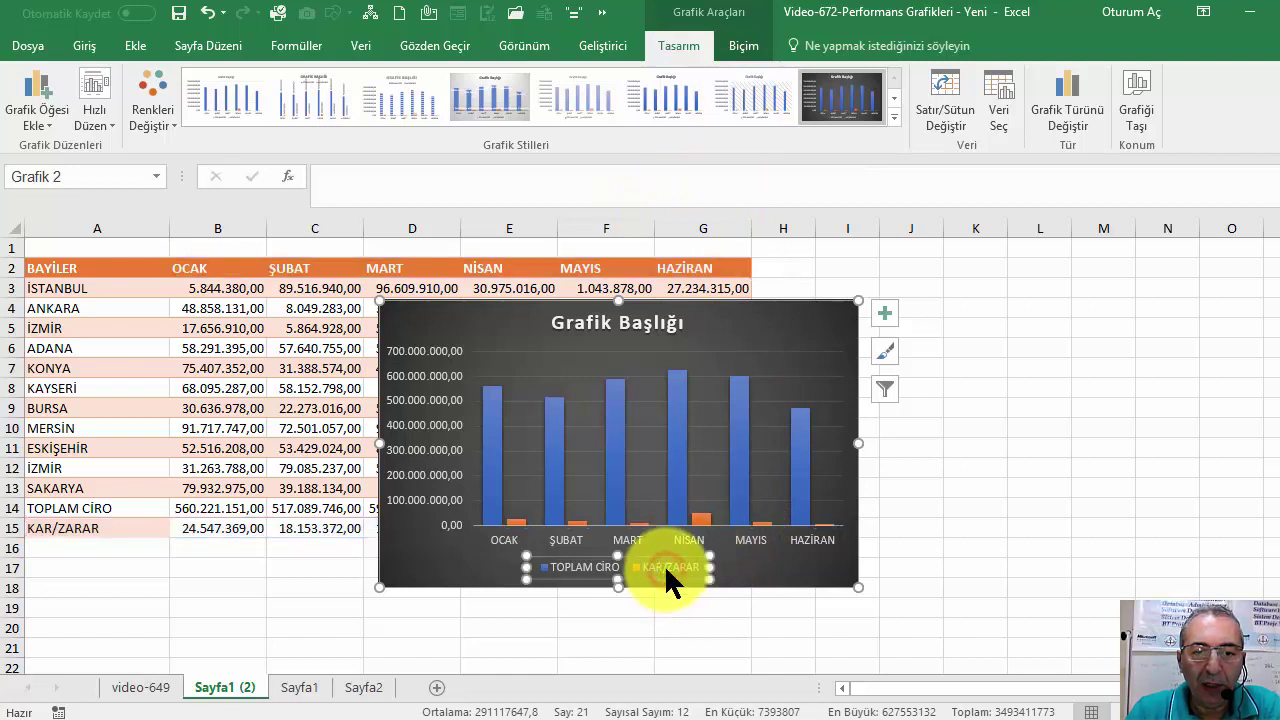
click(664, 564)
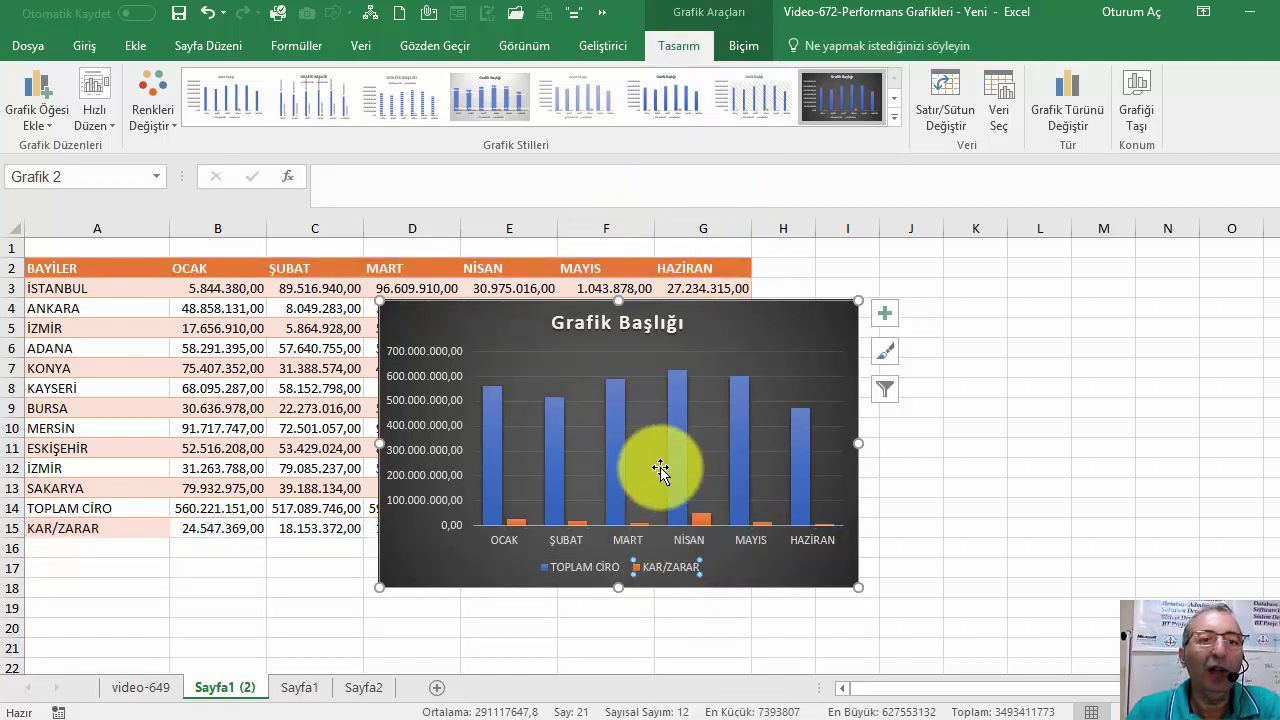
mouse_move(677, 450)
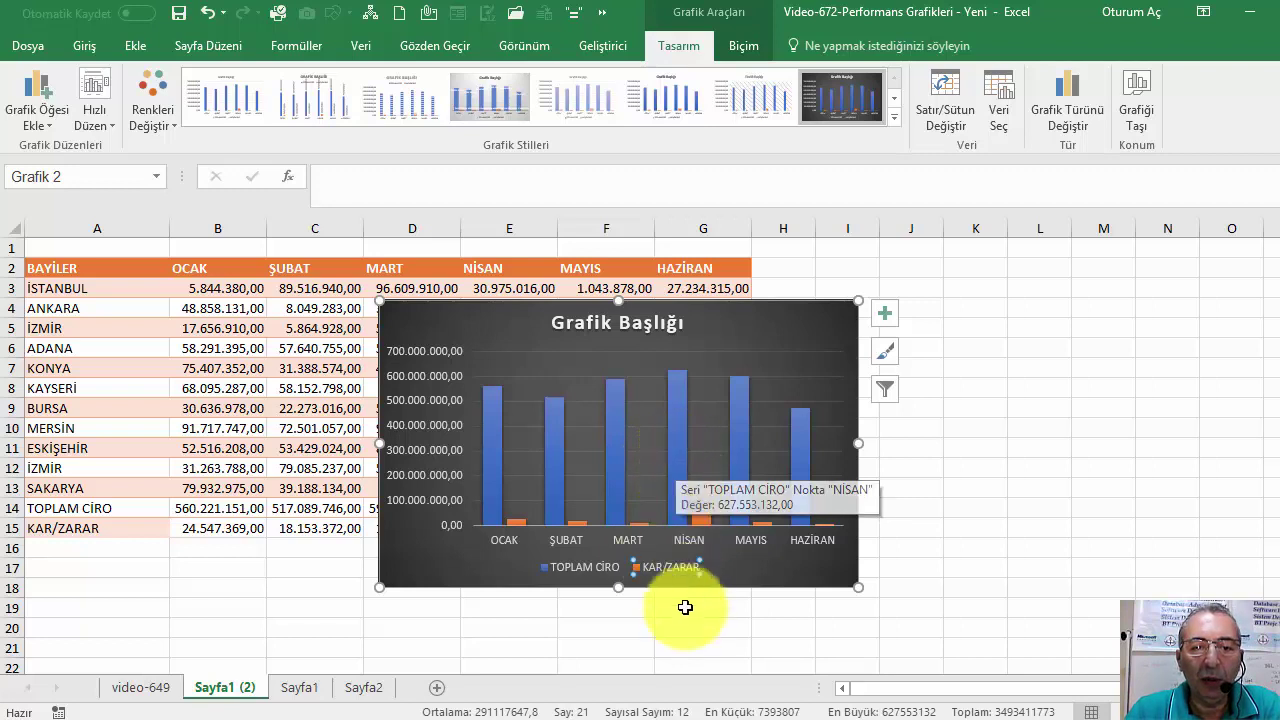
click(732, 570)
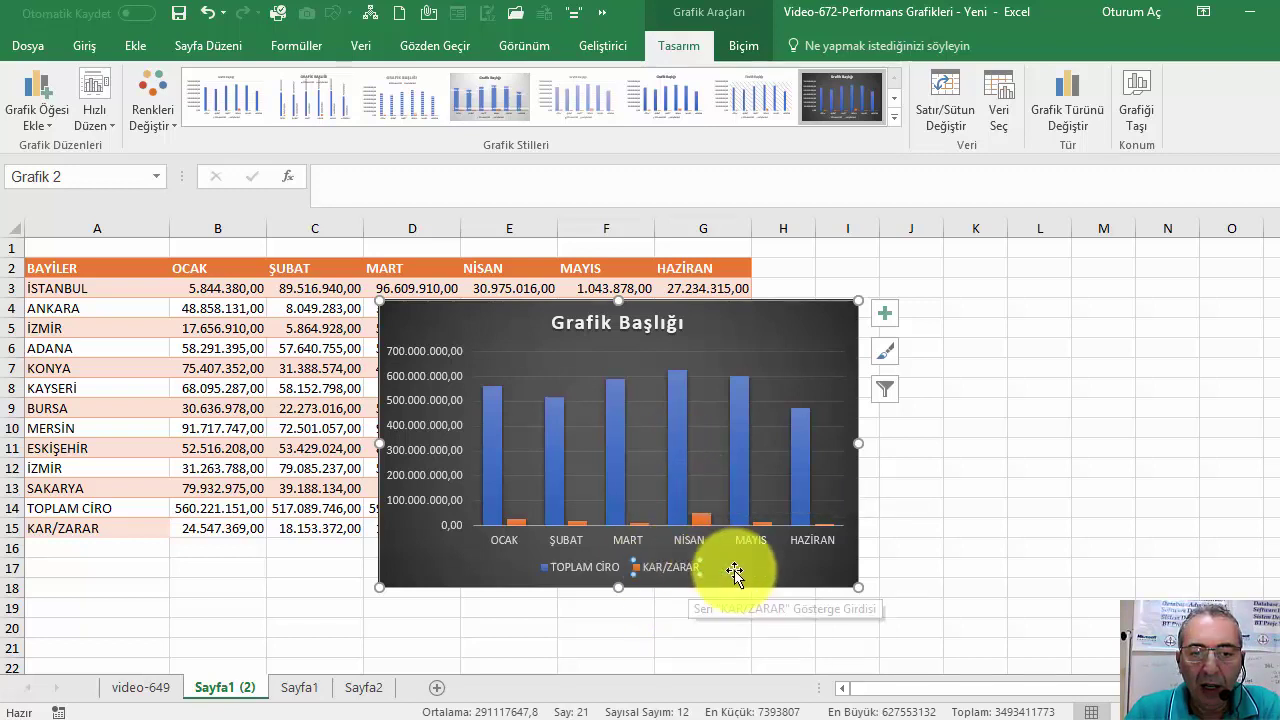
click(680, 570)
click(668, 566)
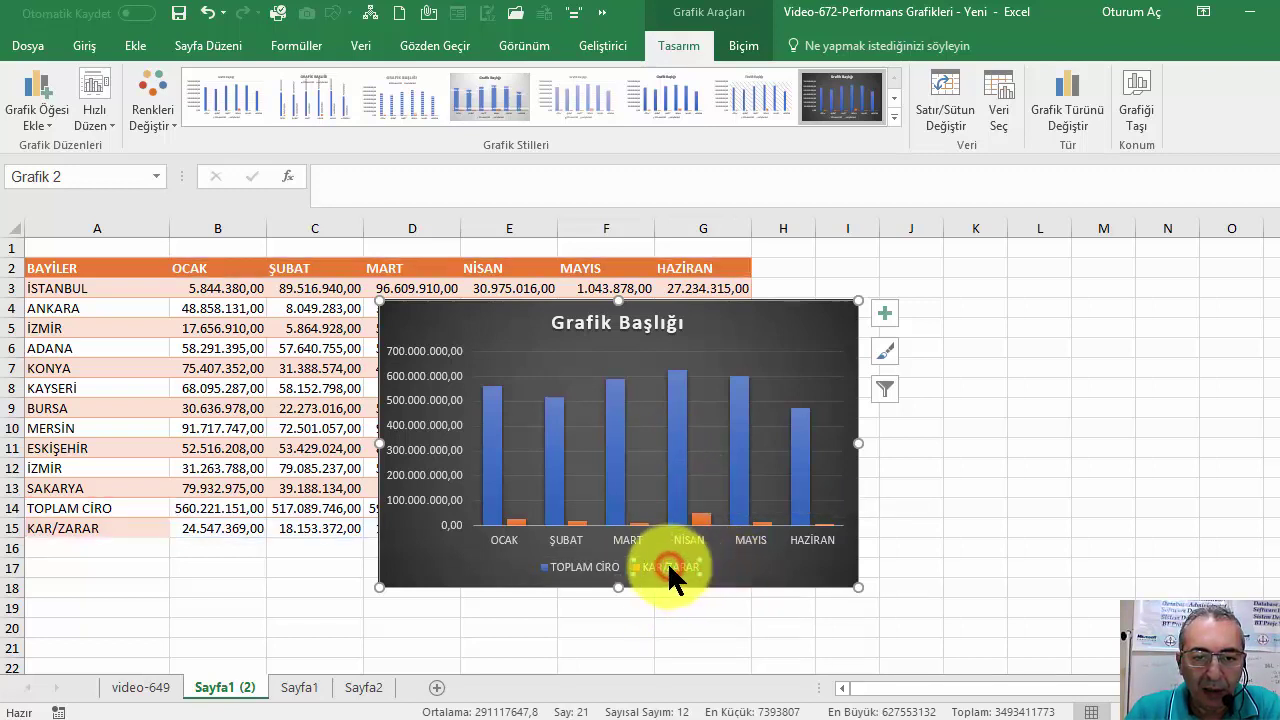
right_click(667, 561)
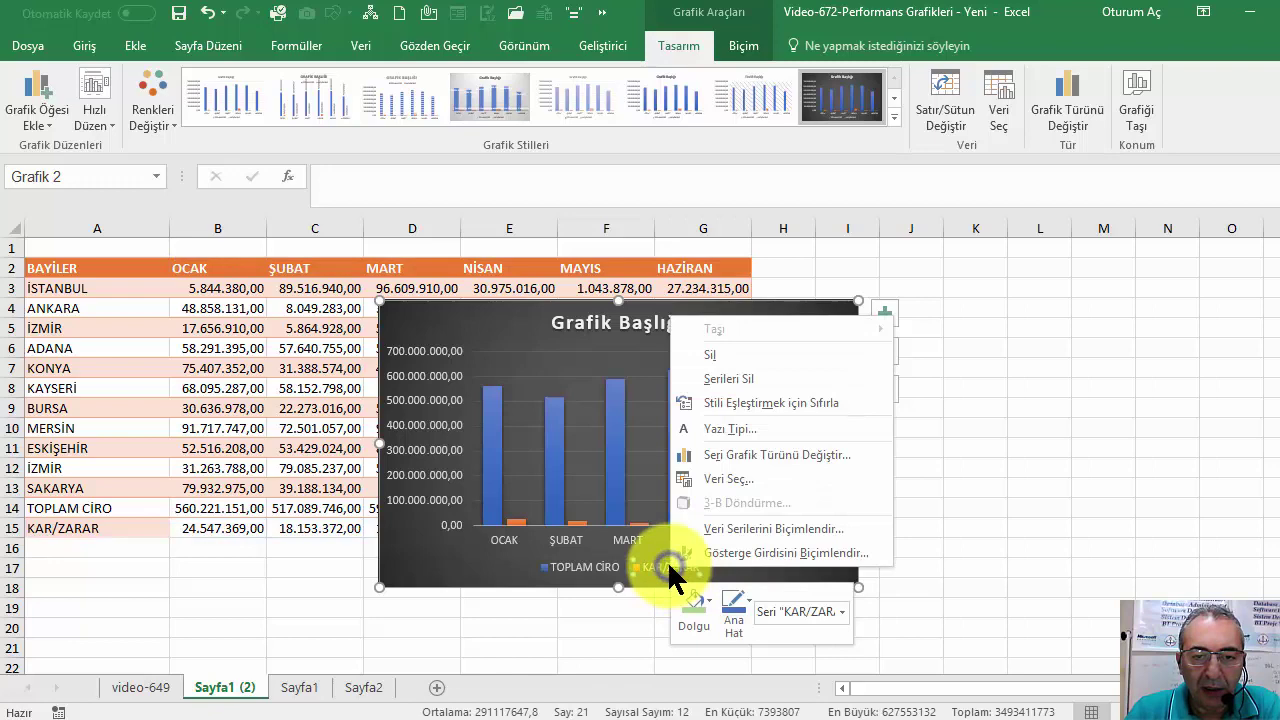
click(754, 448)
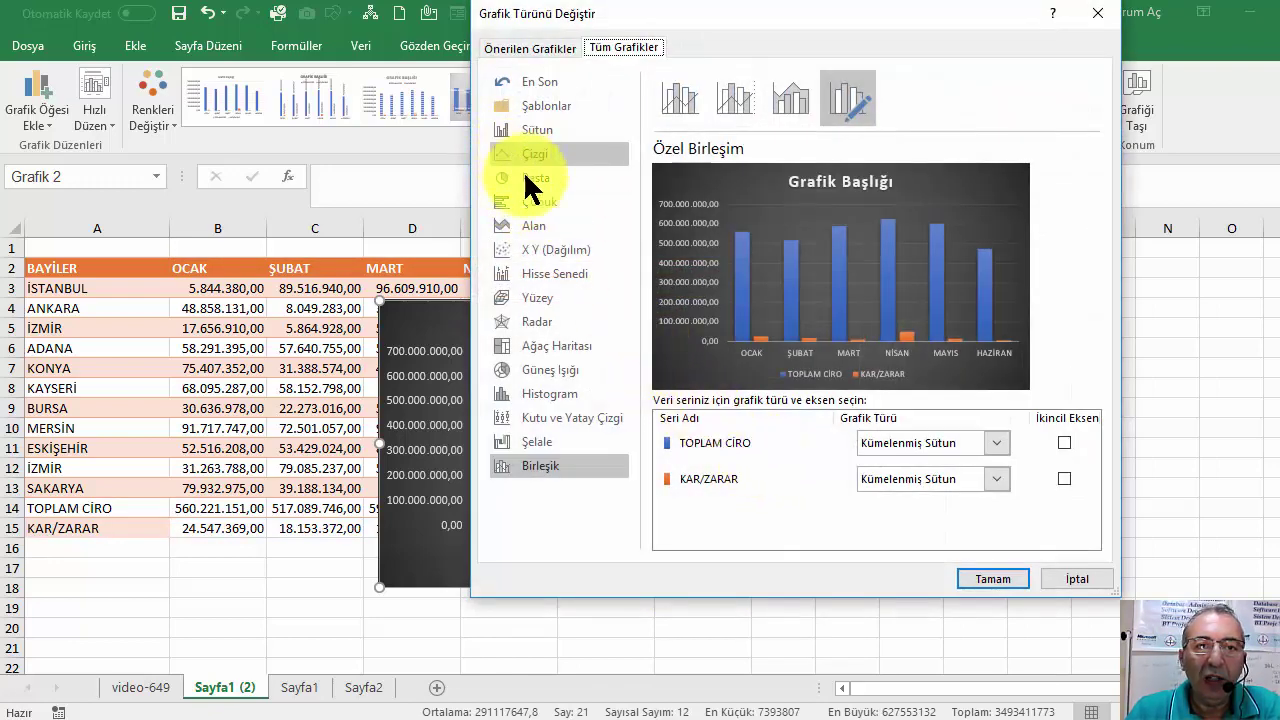
click(1083, 583)
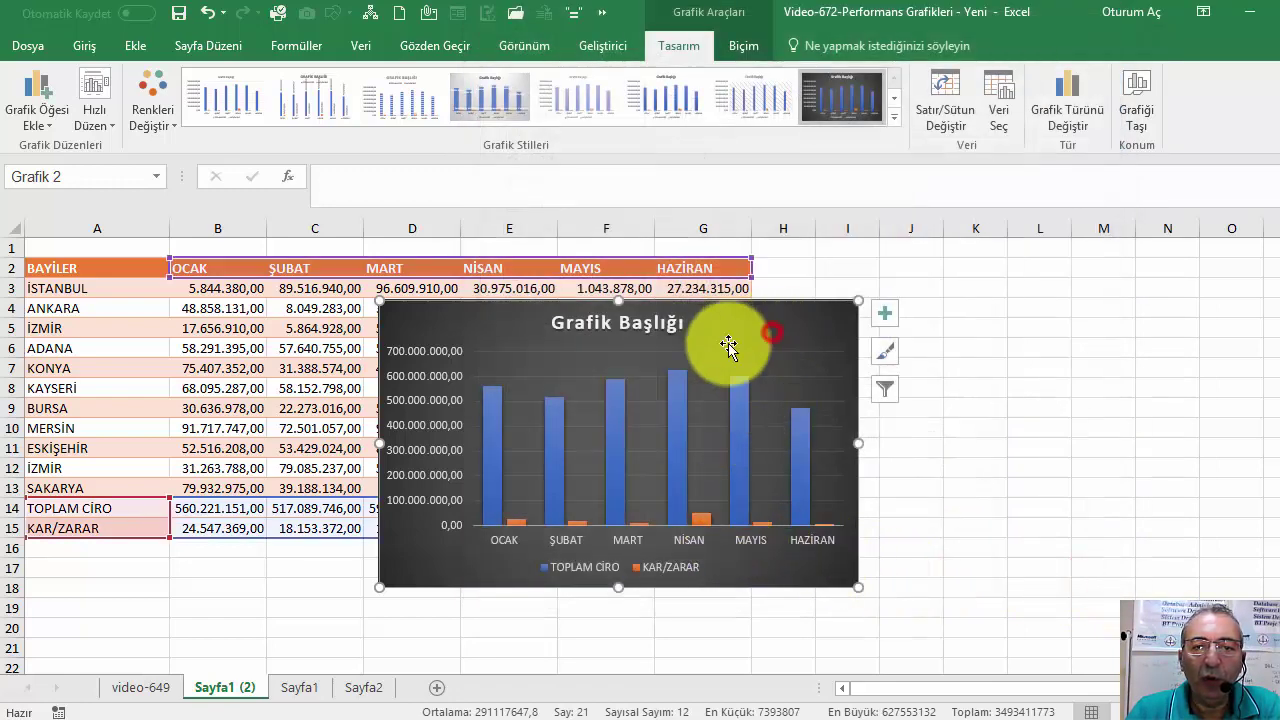
- Change KAR/ZARAR to Line with Markers on the Secondary Axis, then drag the chart right
click(314, 368)
right_click(672, 405)
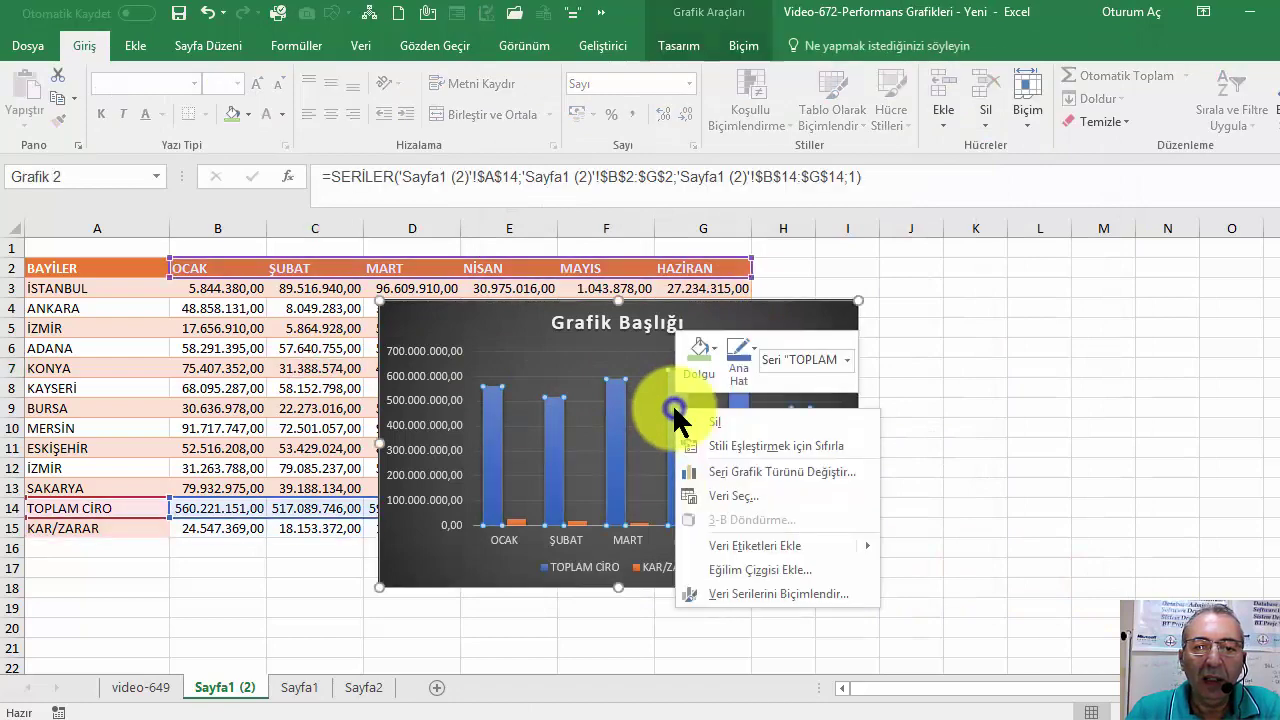
click(801, 469)
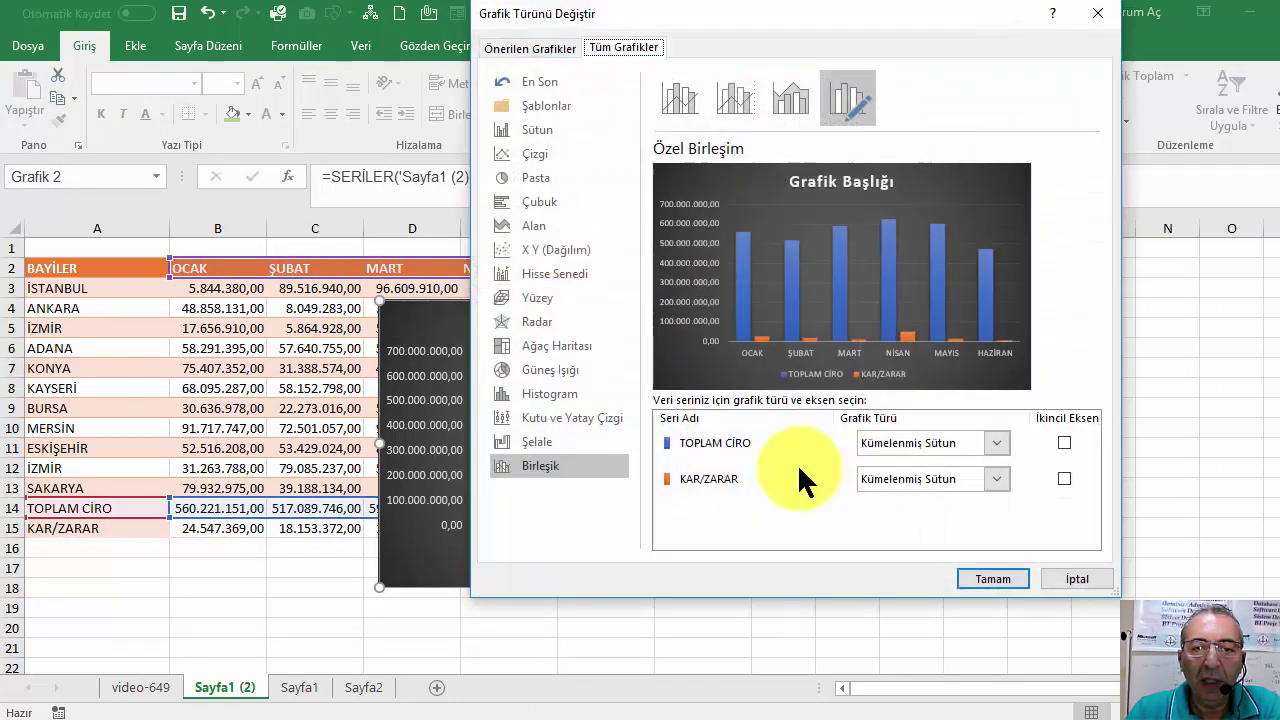
click(1000, 476)
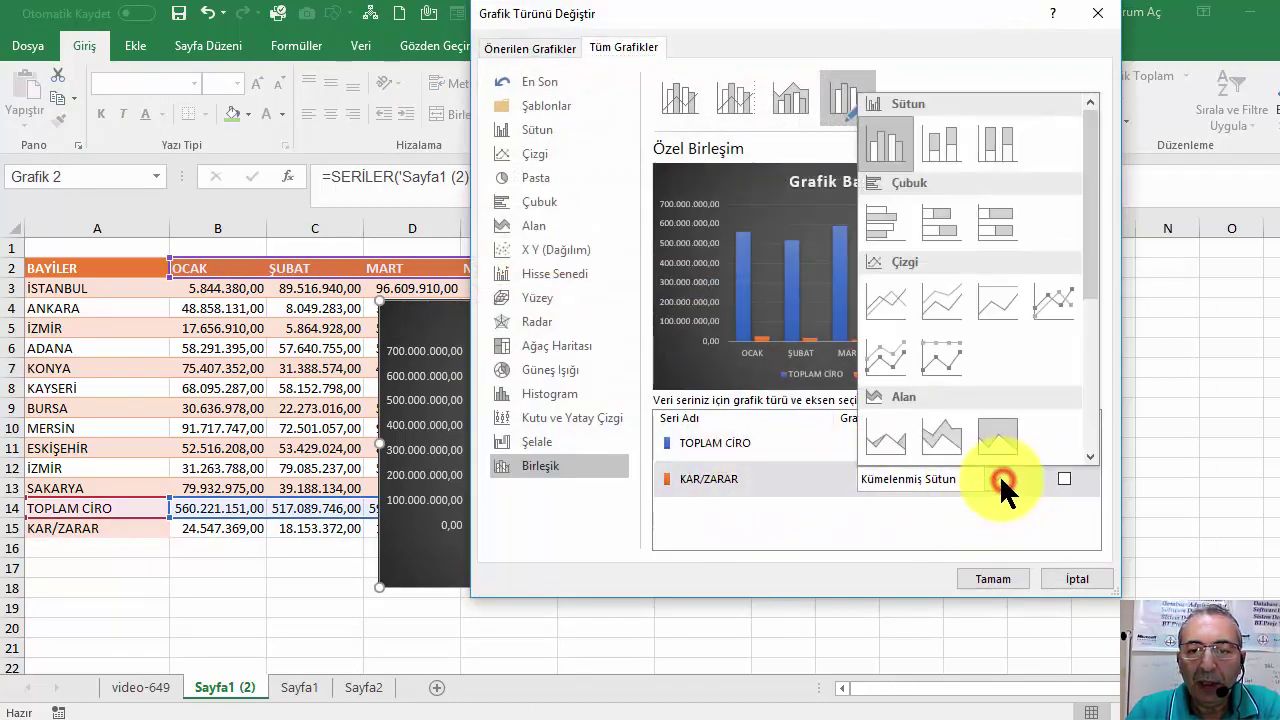
click(1050, 296)
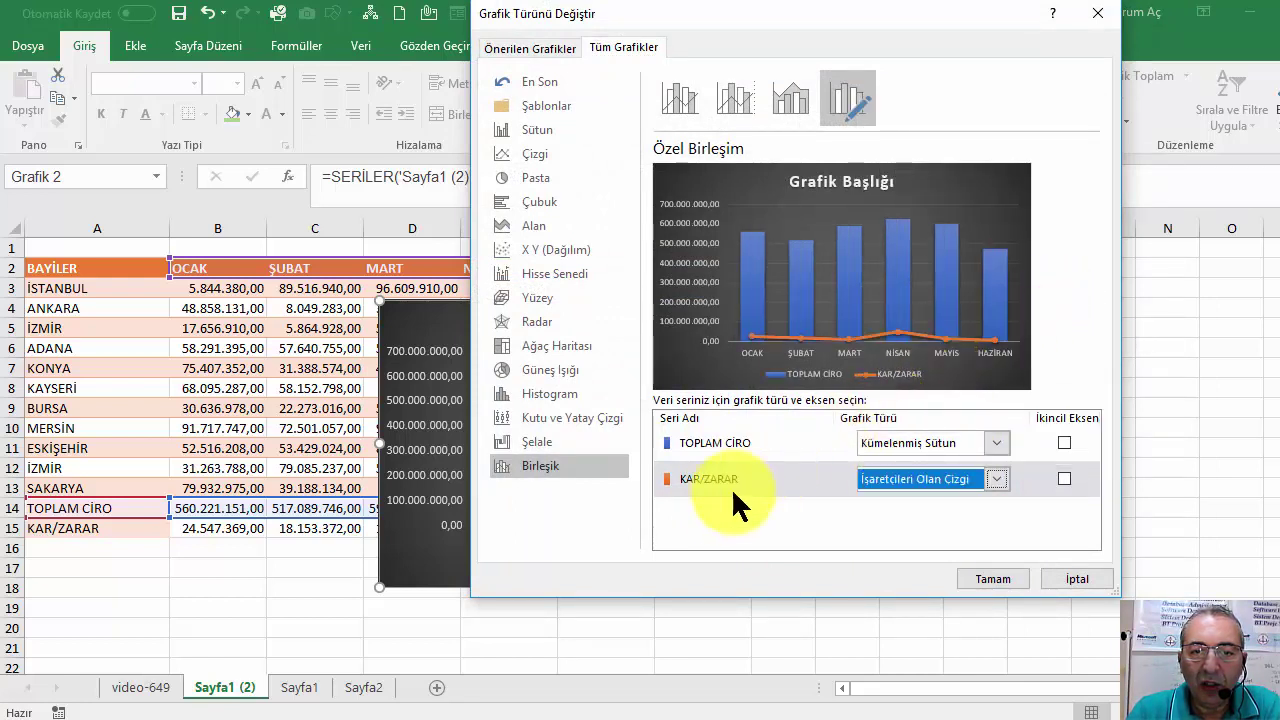
click(1063, 478)
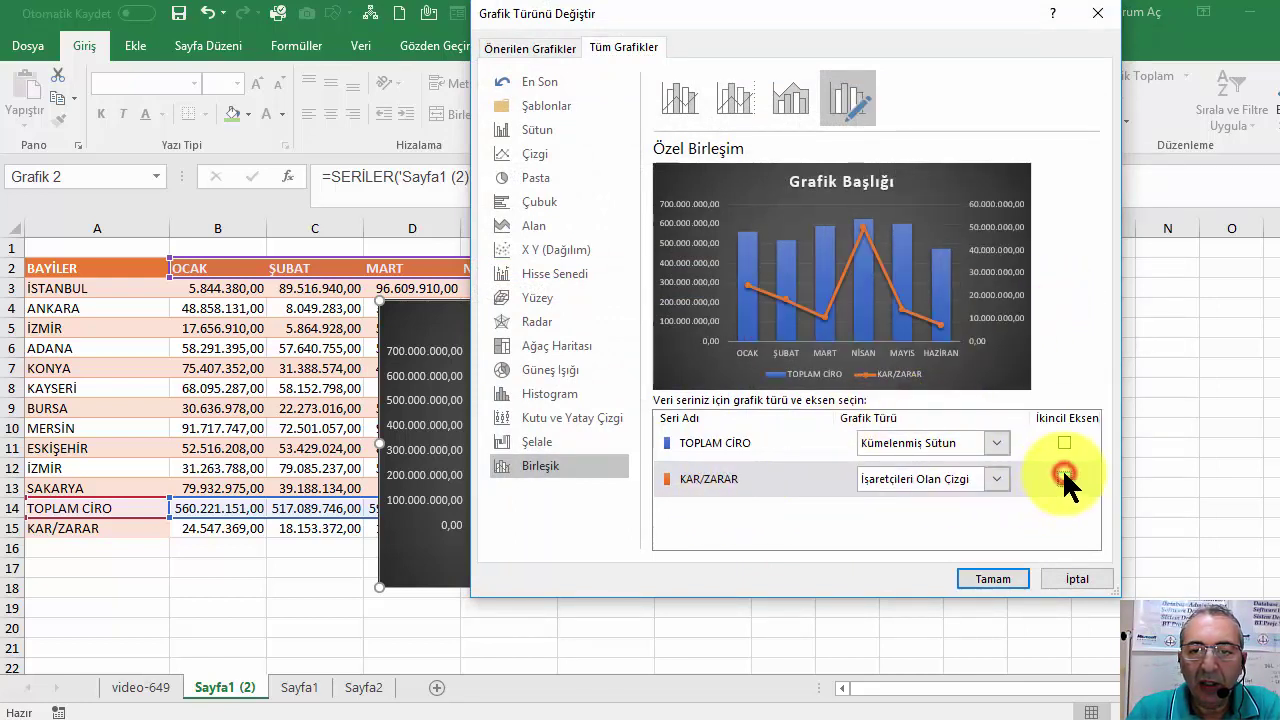
click(1012, 580)
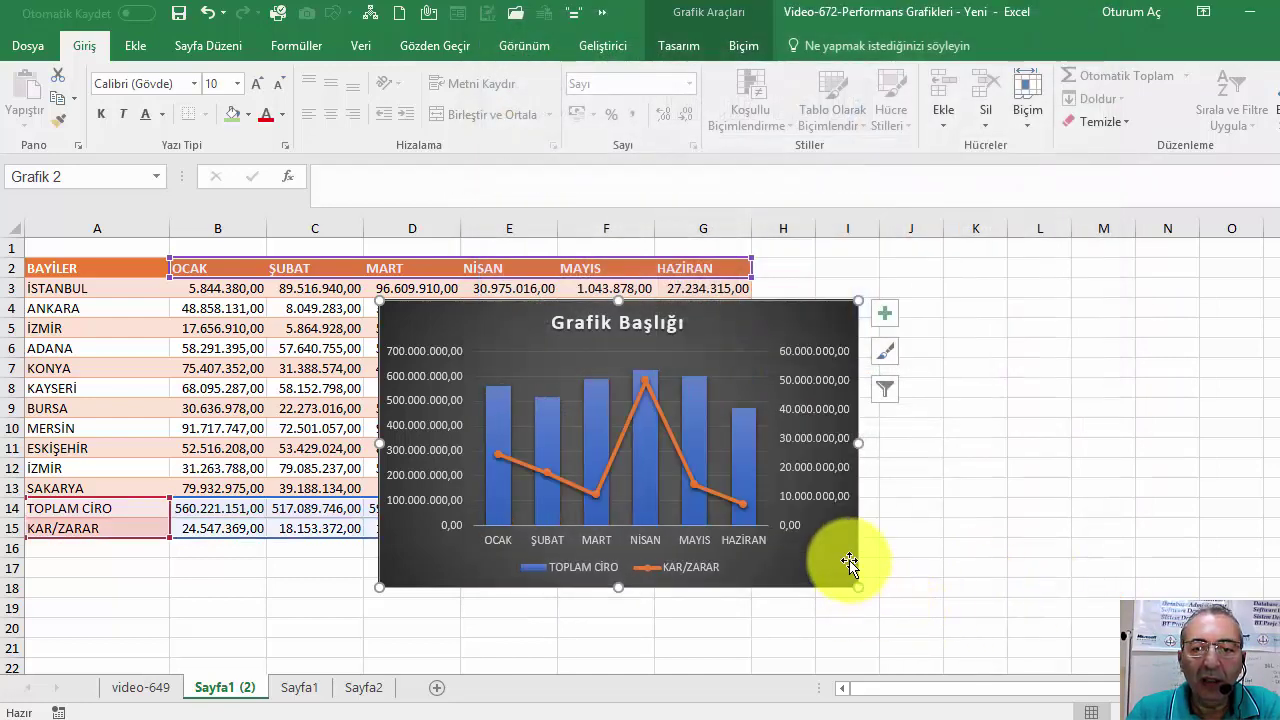
drag(848, 564, 1076, 562)
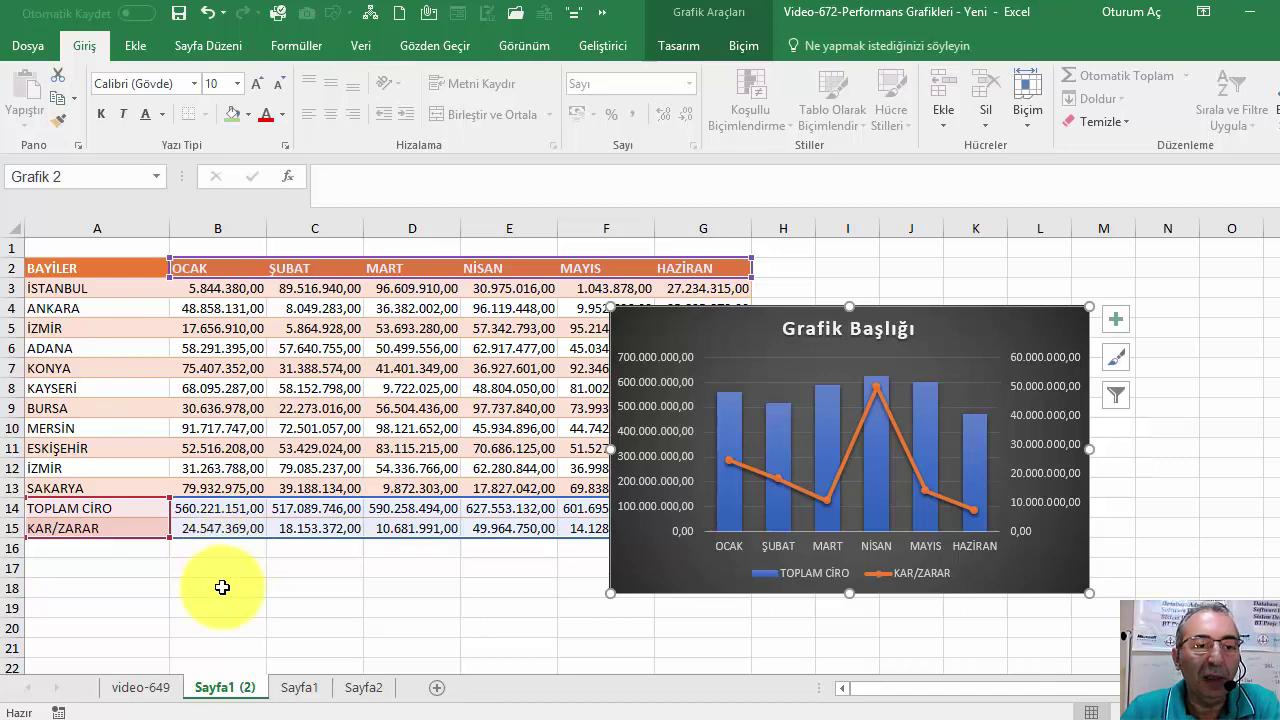
- Label A16 as GİDERLER, then start and abandon a formula in B16
click(87, 549)
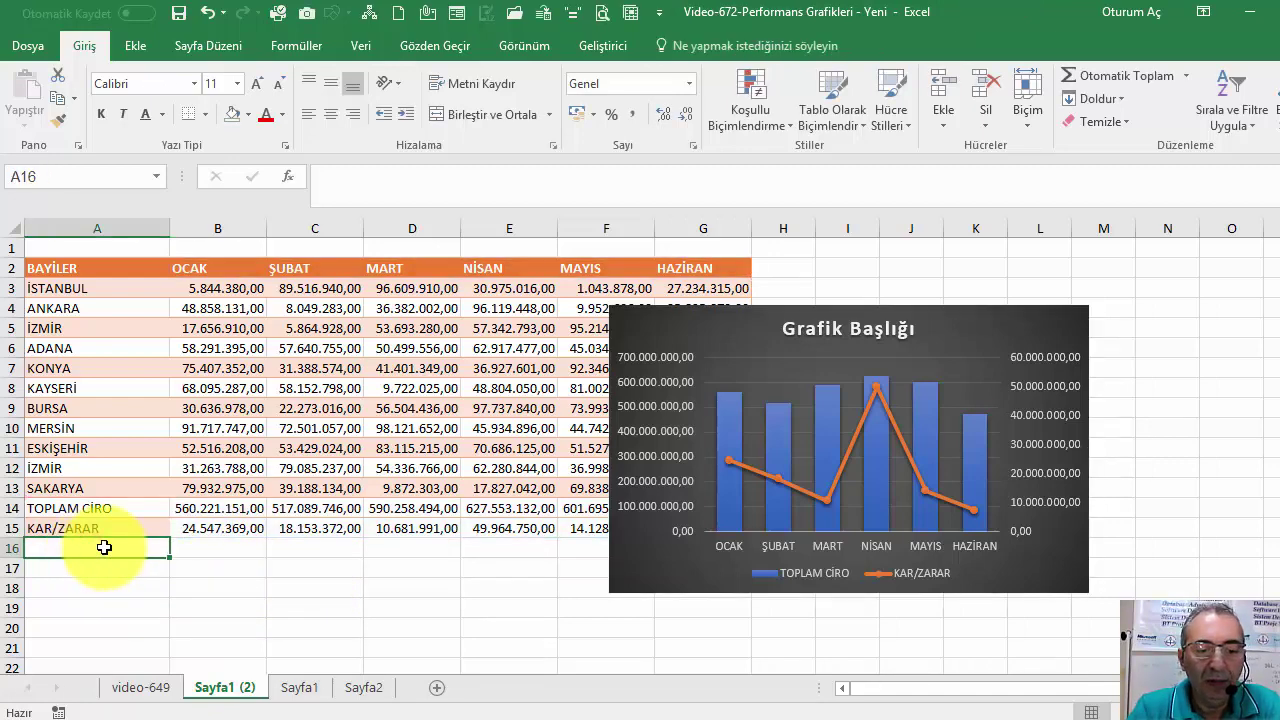
text(GİDERLER)
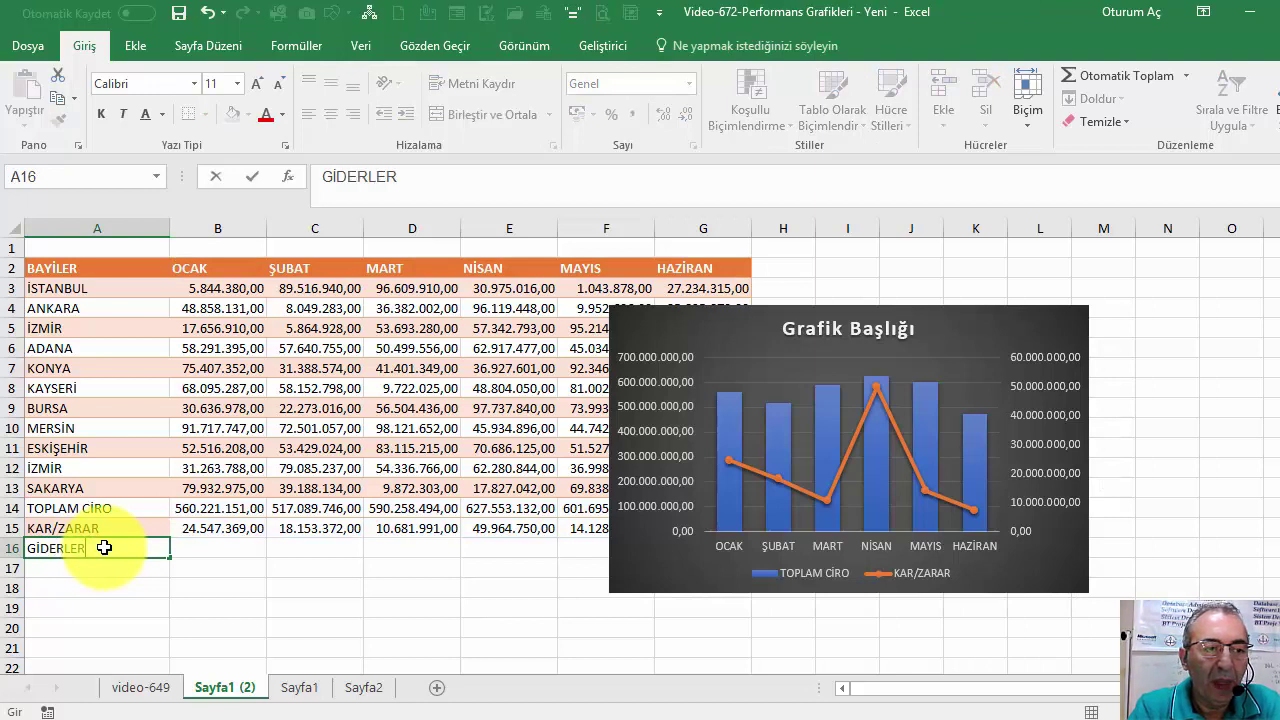
key(Return)
click(182, 550)
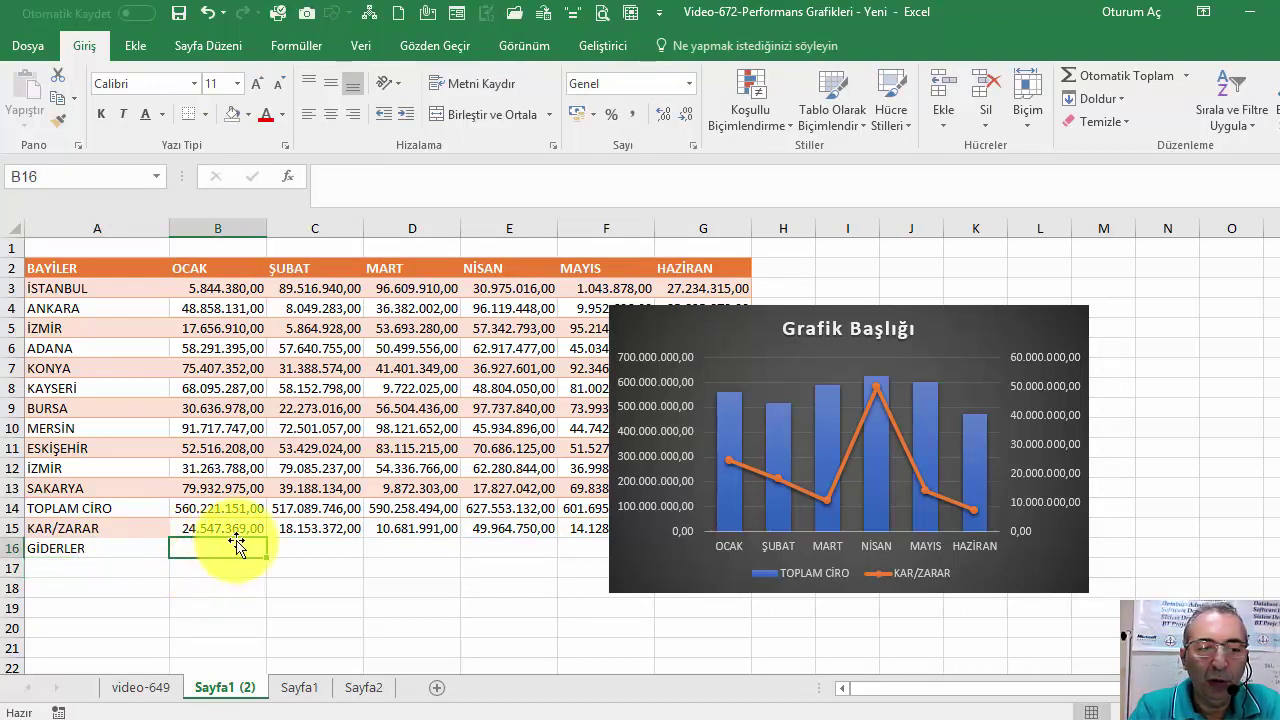
text(=)
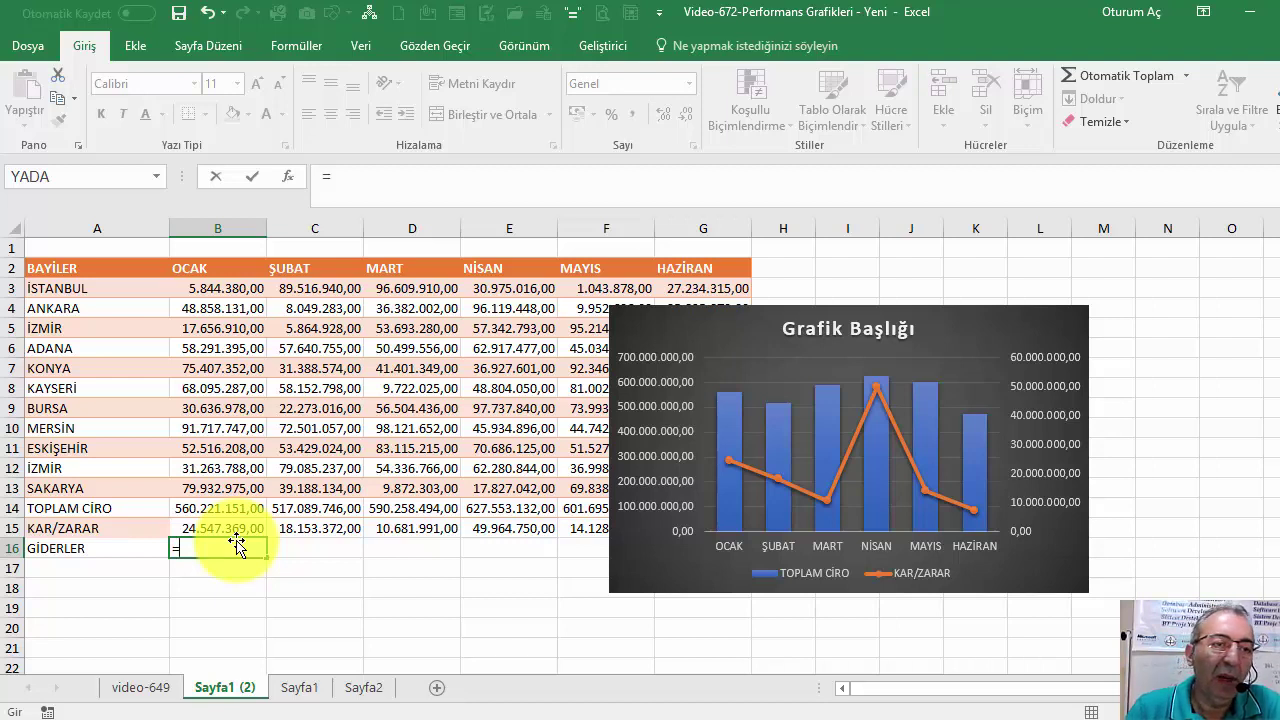
click(103, 268)
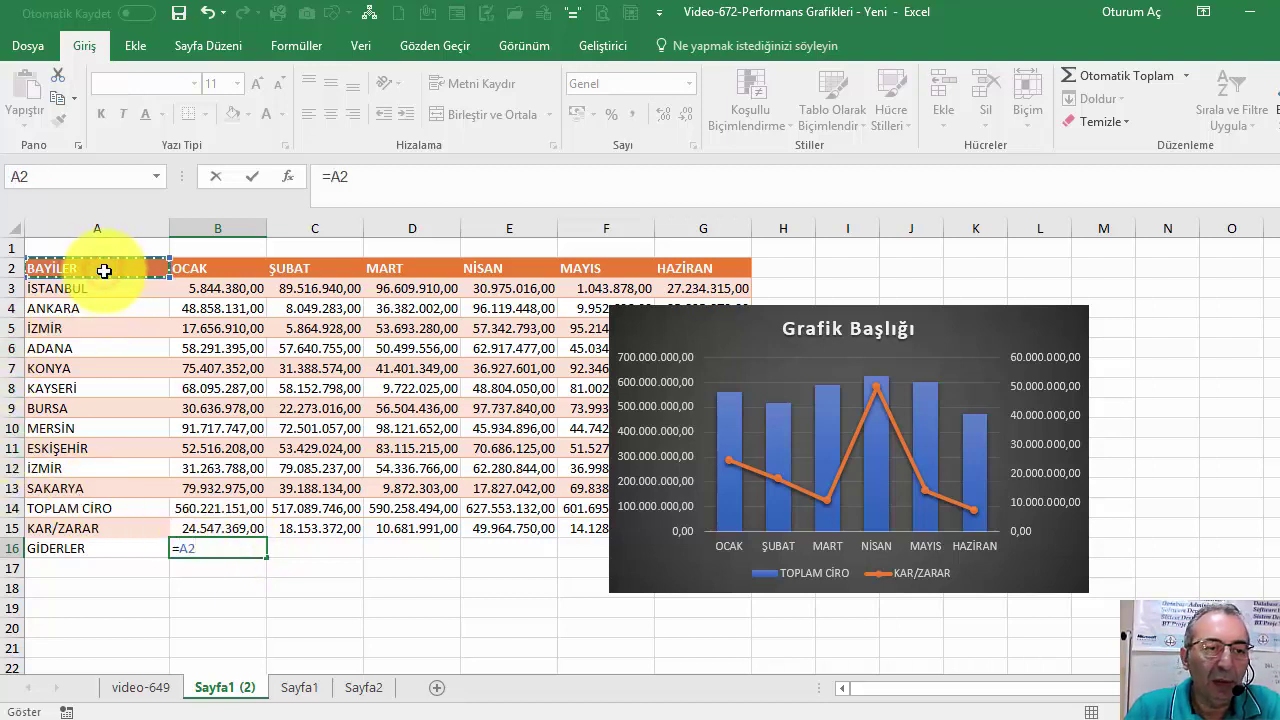
key(Escape)
- Rename the A2 header from BAYİLER to MAĞAZALARIMIZ
click(105, 265)
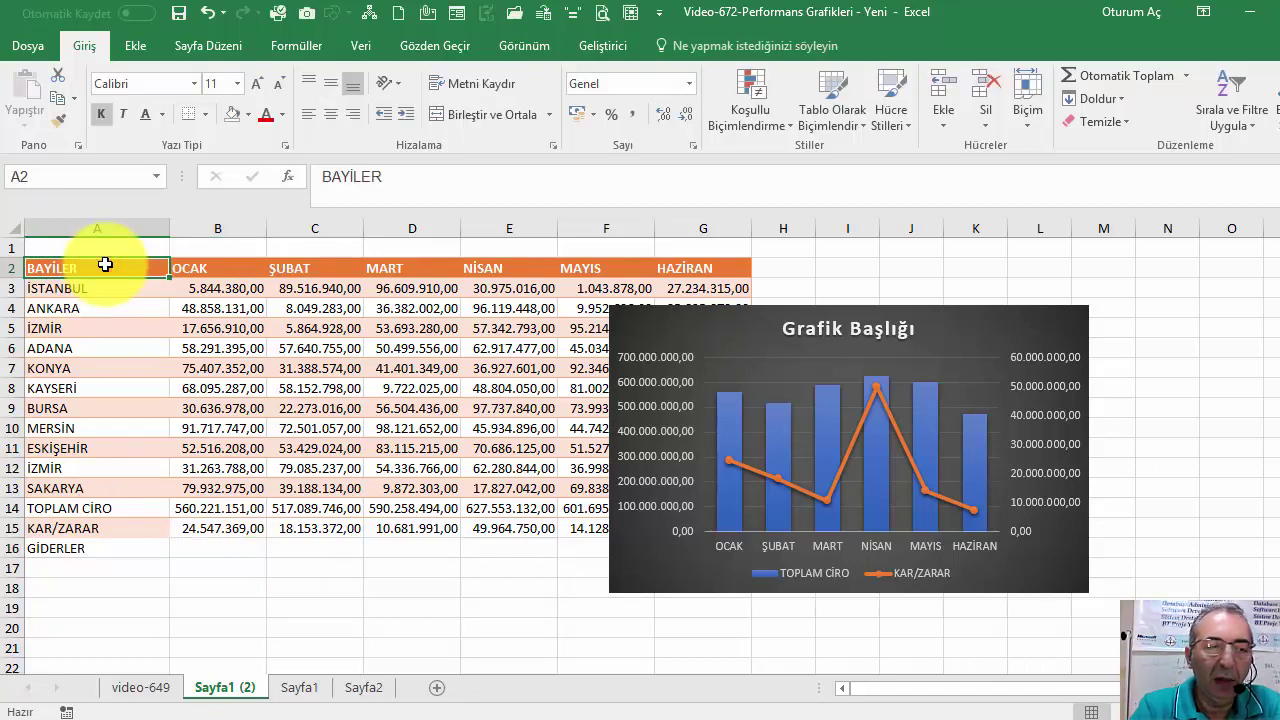
text(MAĞAZALARIMIZ)
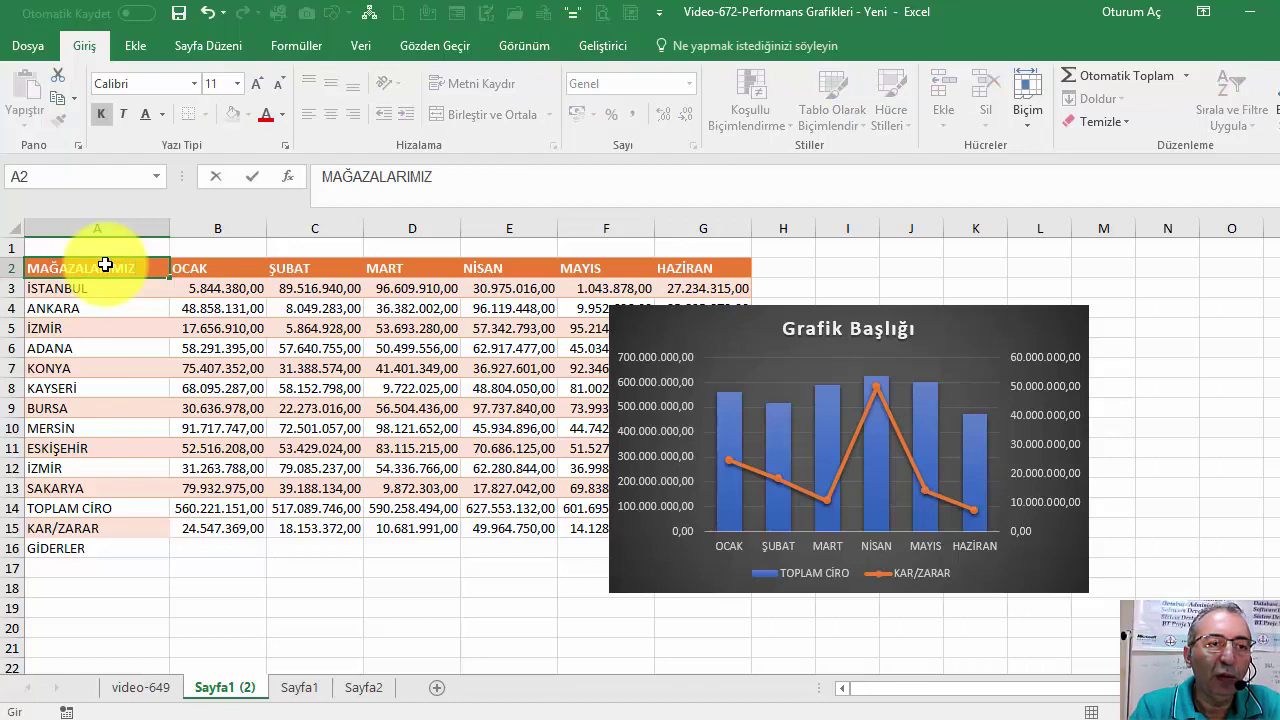
key(Return)
- Enter =RASTGELEARADA(100000000;300000000) in B16 and fill it across to G16
click(209, 543)
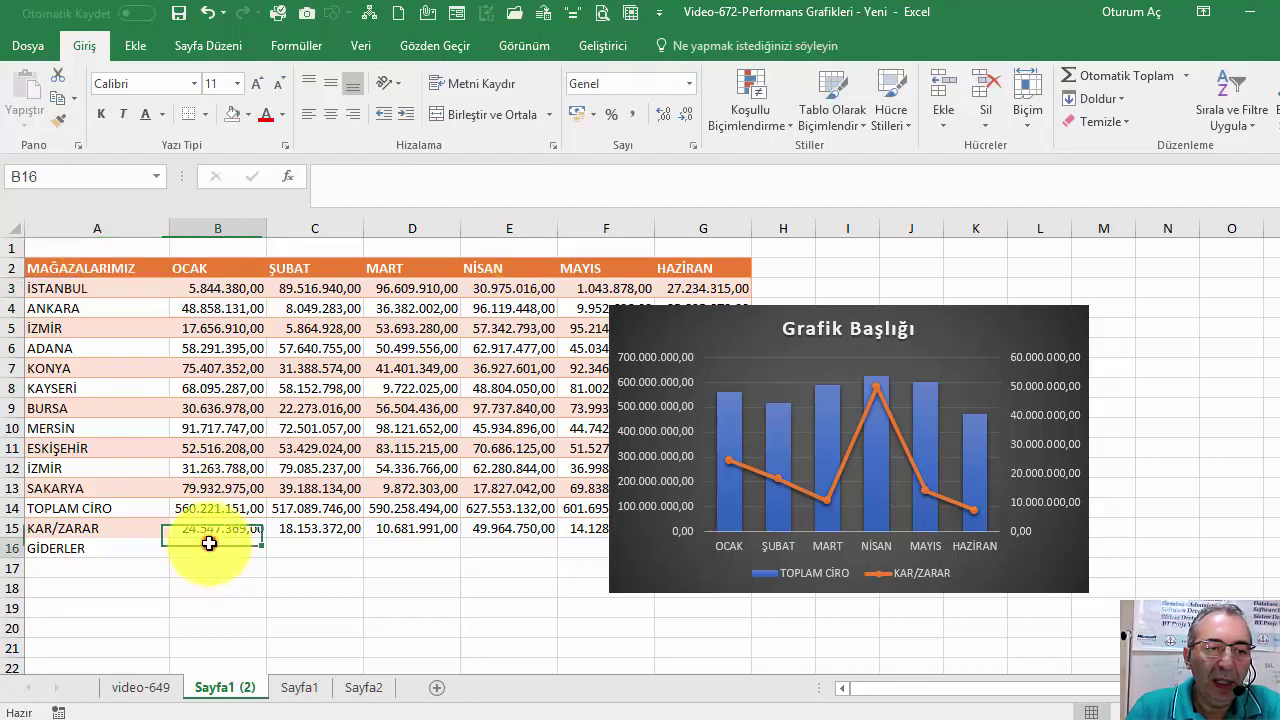
text(=ra)
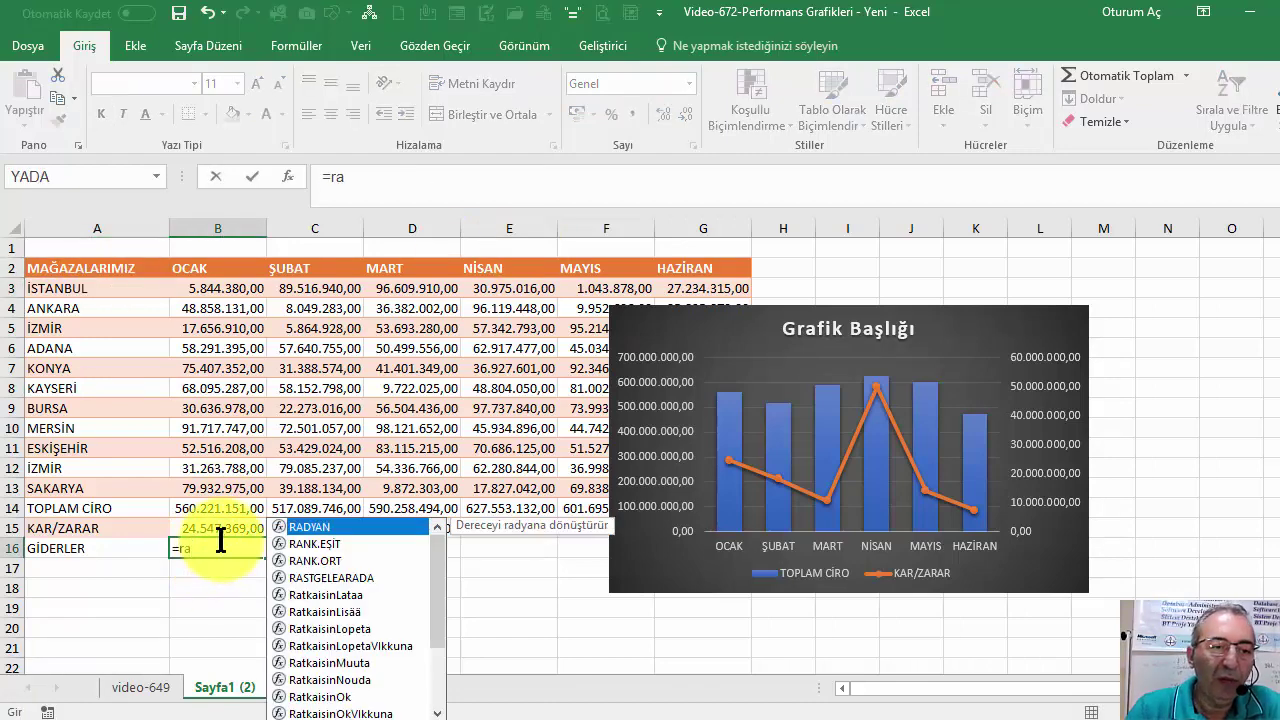
double_click(311, 577)
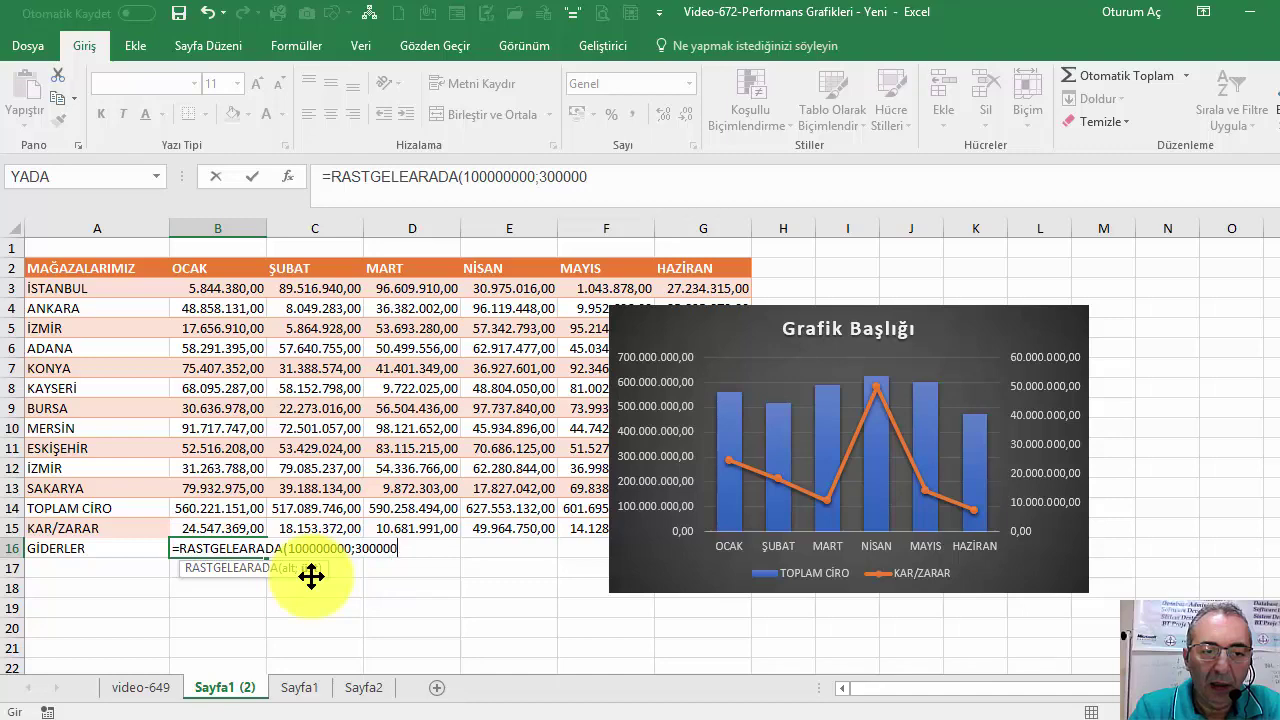
key(Return)
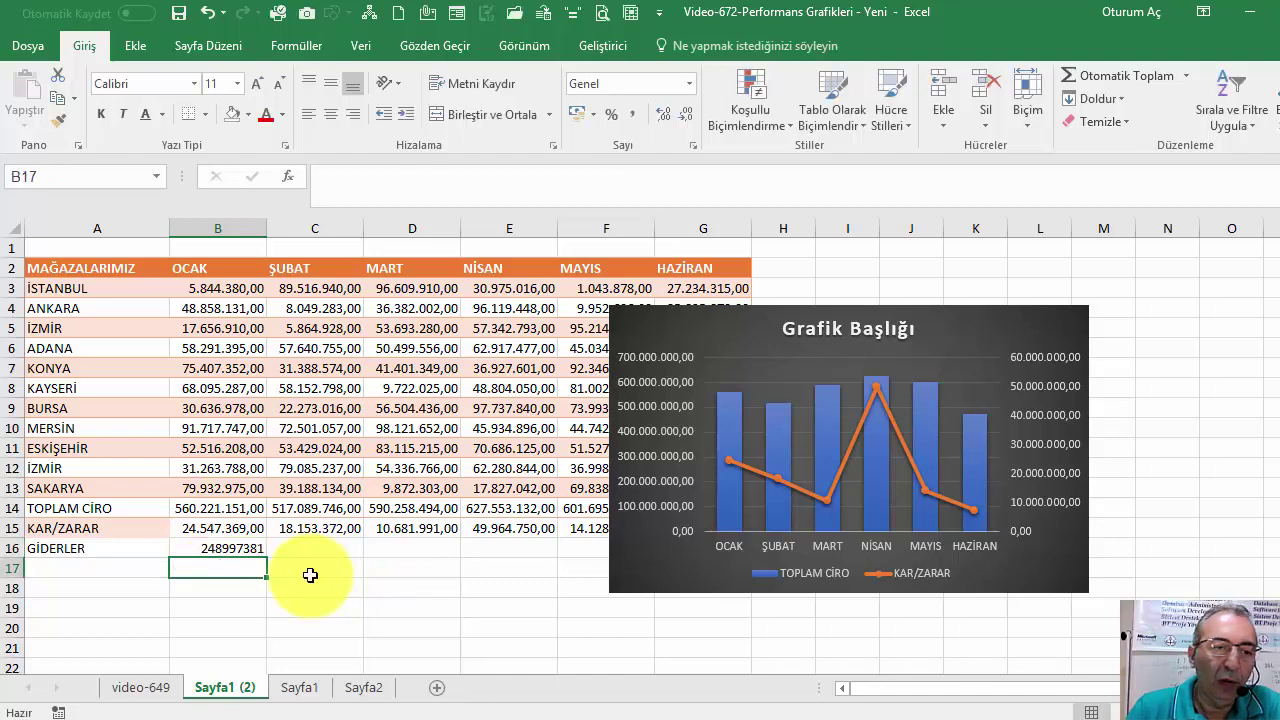
click(250, 552)
mouse_move(250, 552)
mouse_down()
mouse_move(795, 565)
mouse_move(700, 562)
mouse_up()
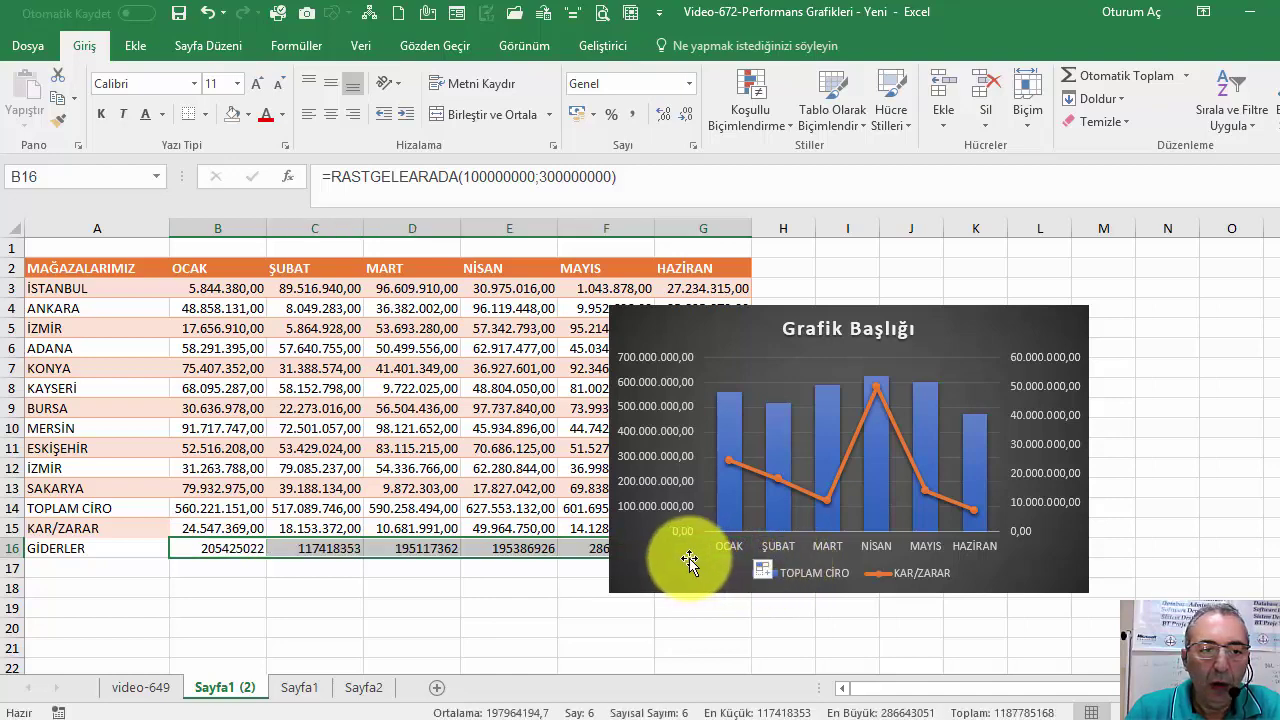
- Convert B16:G16 to fixed numbers with Paste Values and move the chart aside
click(57, 99)
click(25, 122)
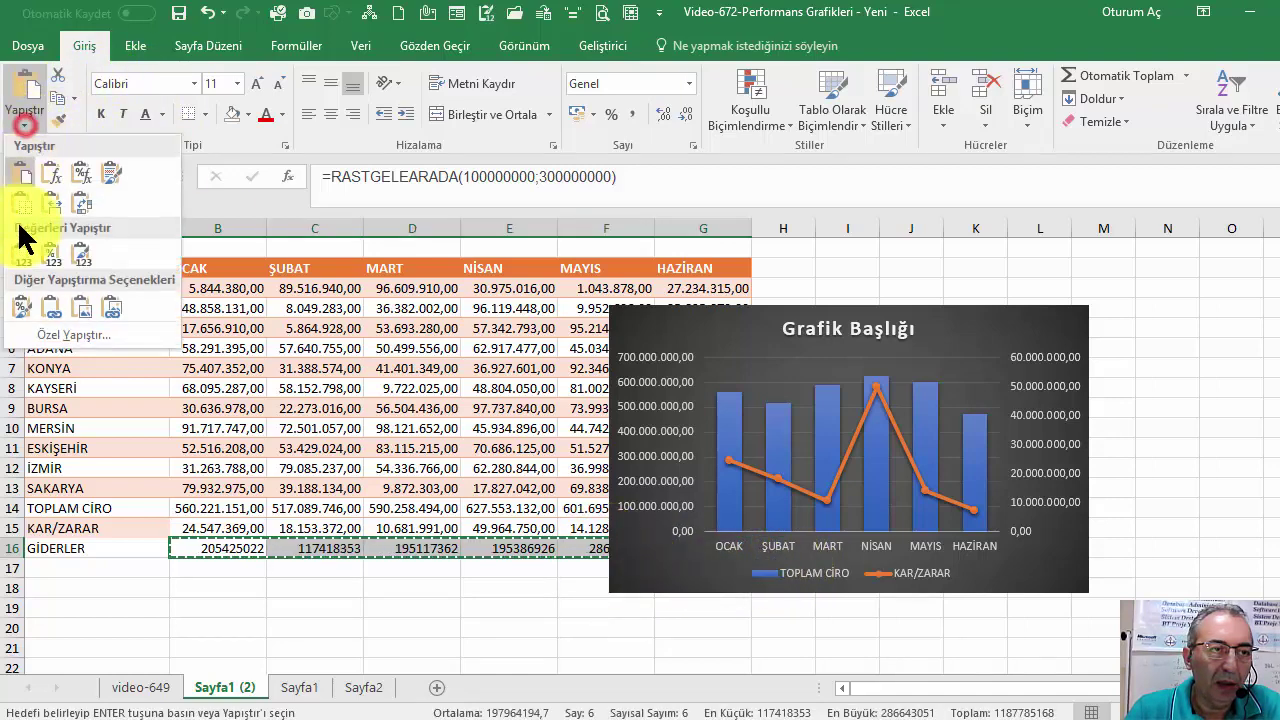
click(17, 245)
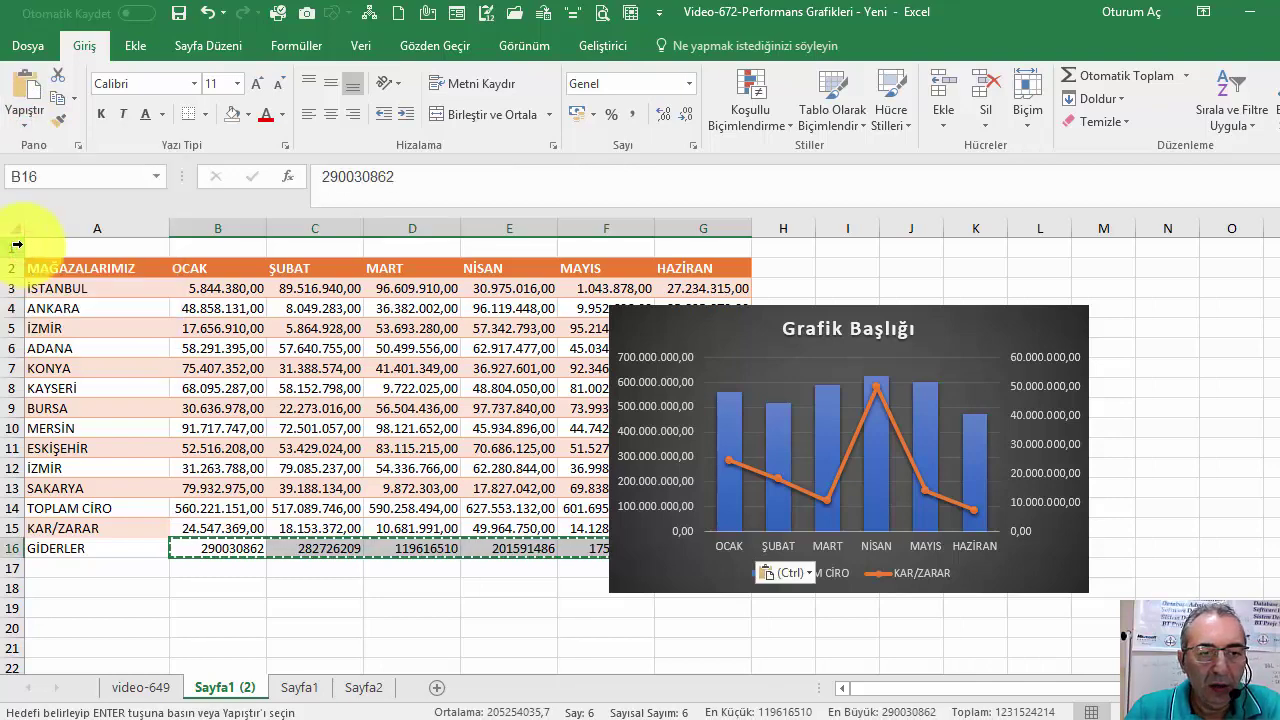
drag(740, 307, 956, 251)
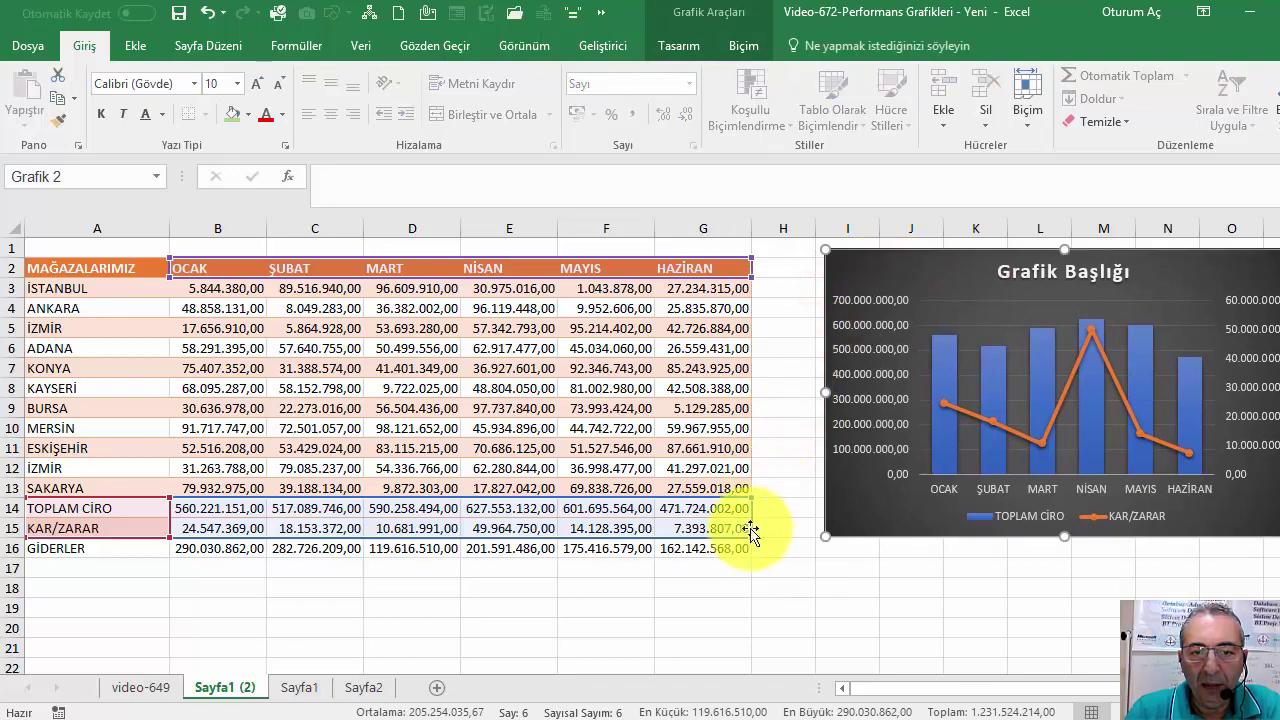
- Extend the chart's data range to row 16 so GİDERLER plots as a third line, then reposition the chart
drag(751, 535, 751, 555)
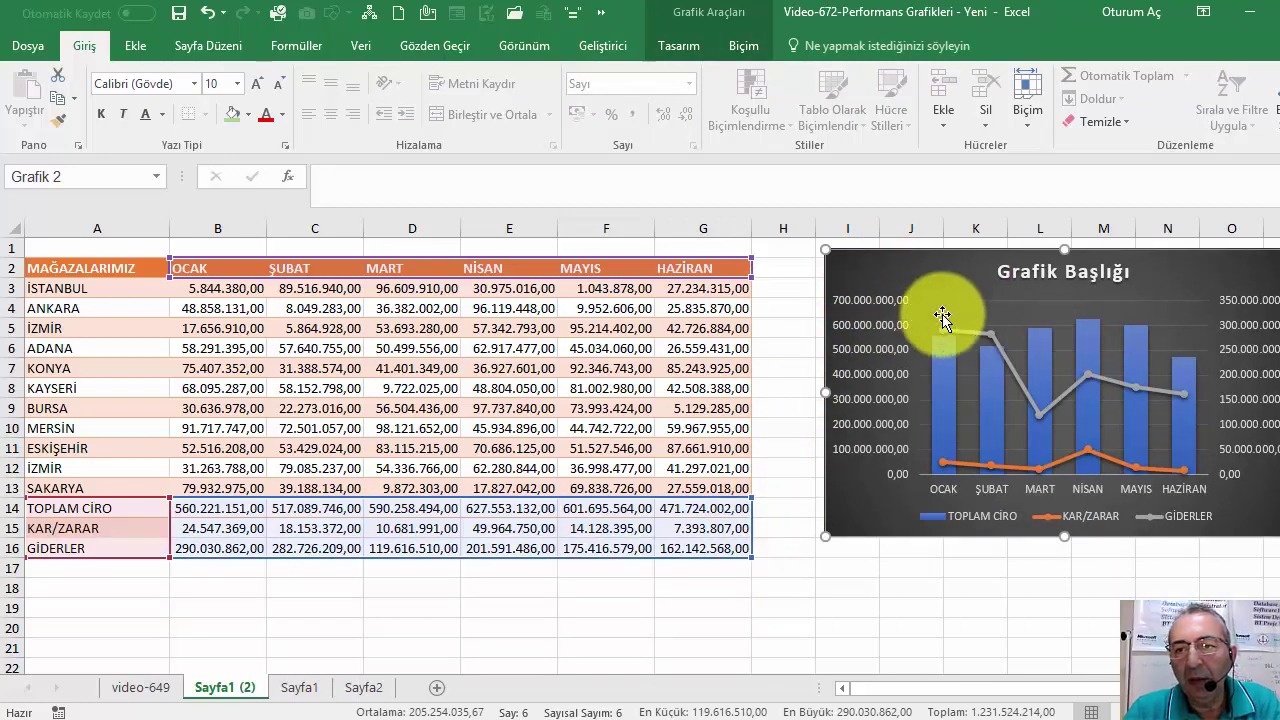
drag(894, 271, 645, 330)
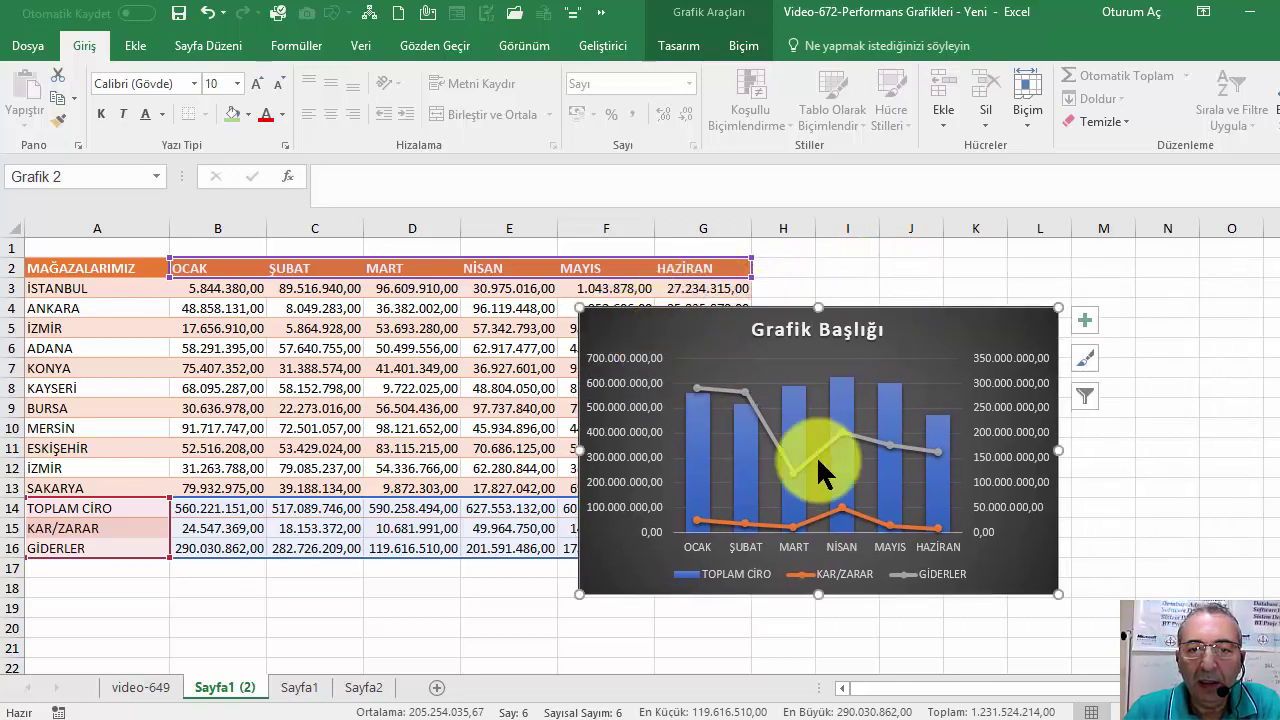
click(876, 437)
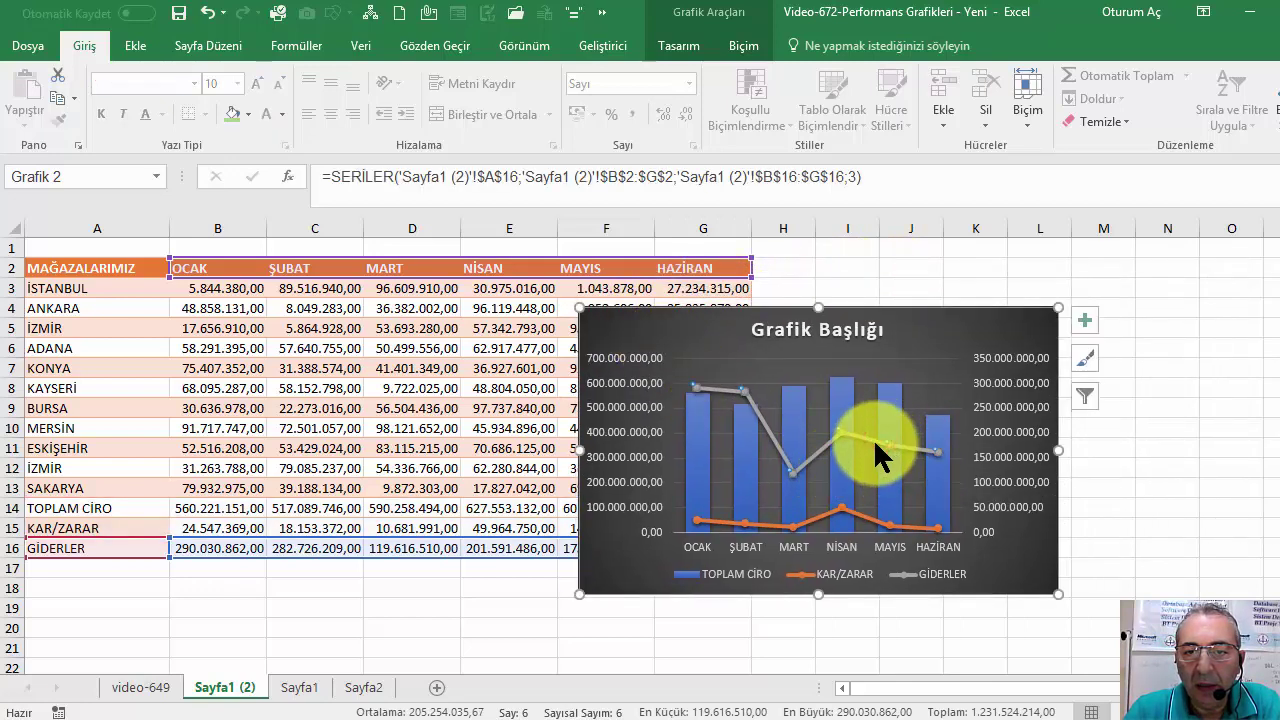
right_click(876, 441)
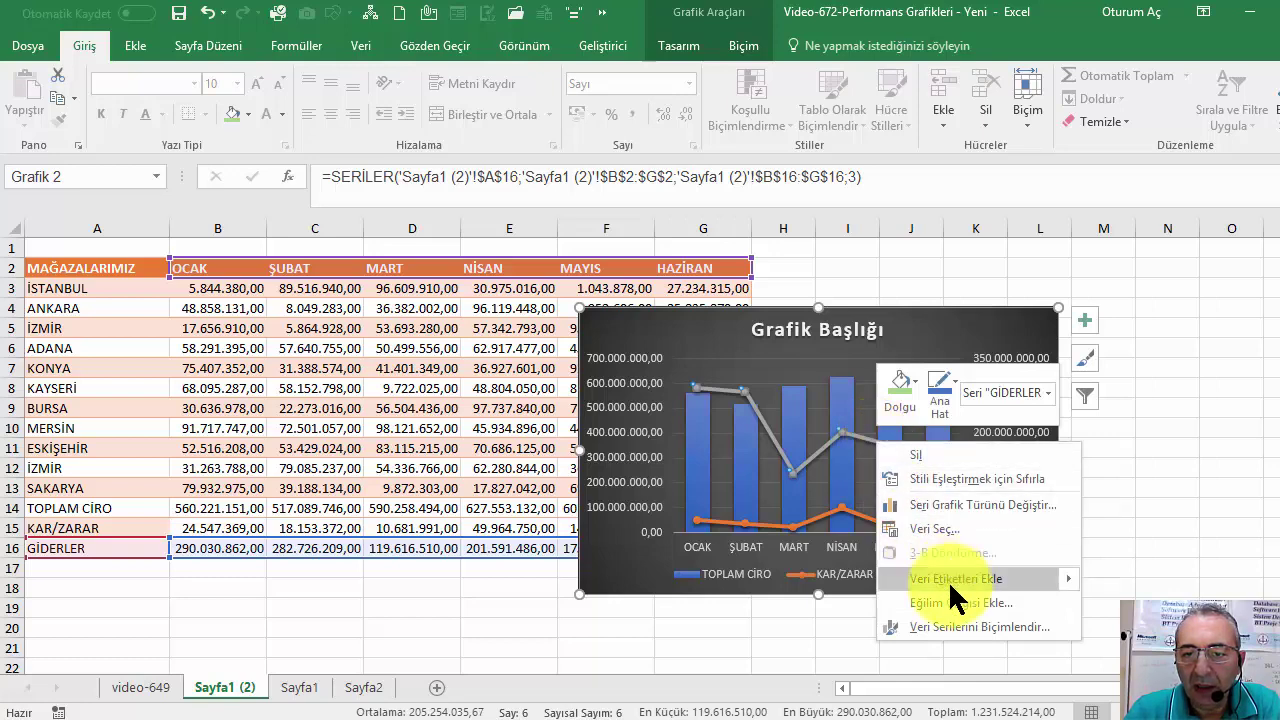
click(990, 580)
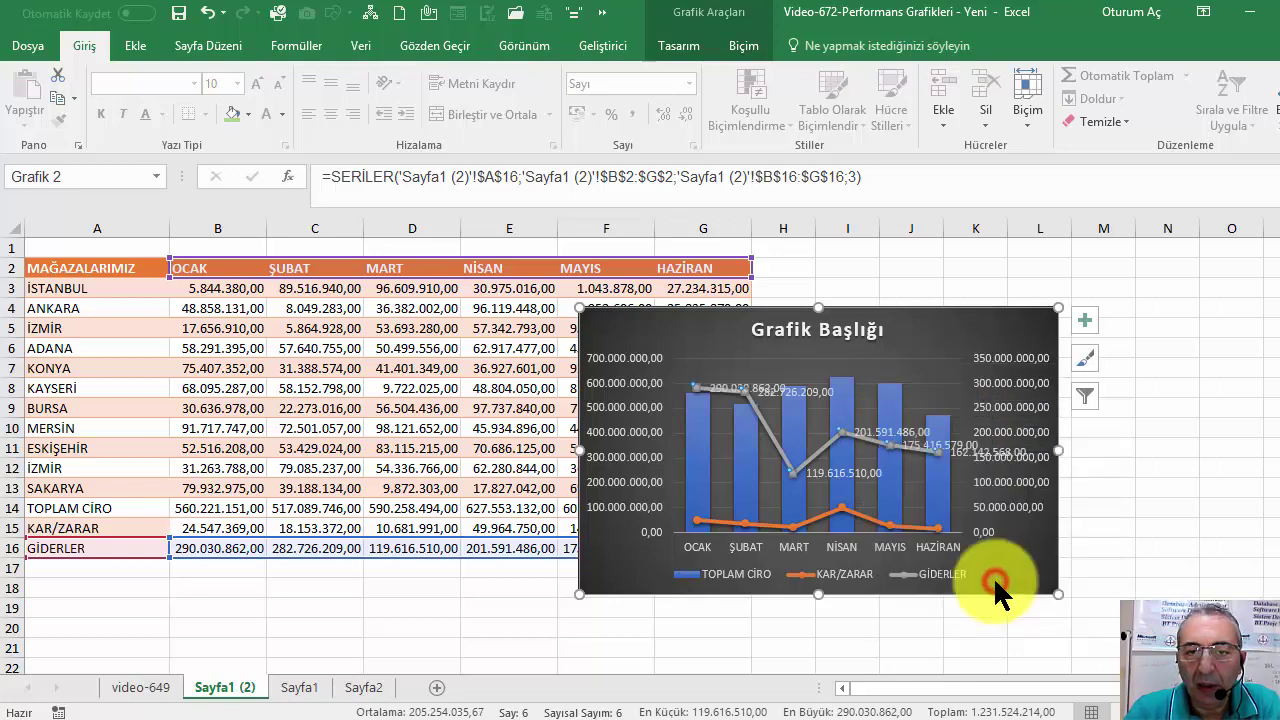
key(ctrl+z)
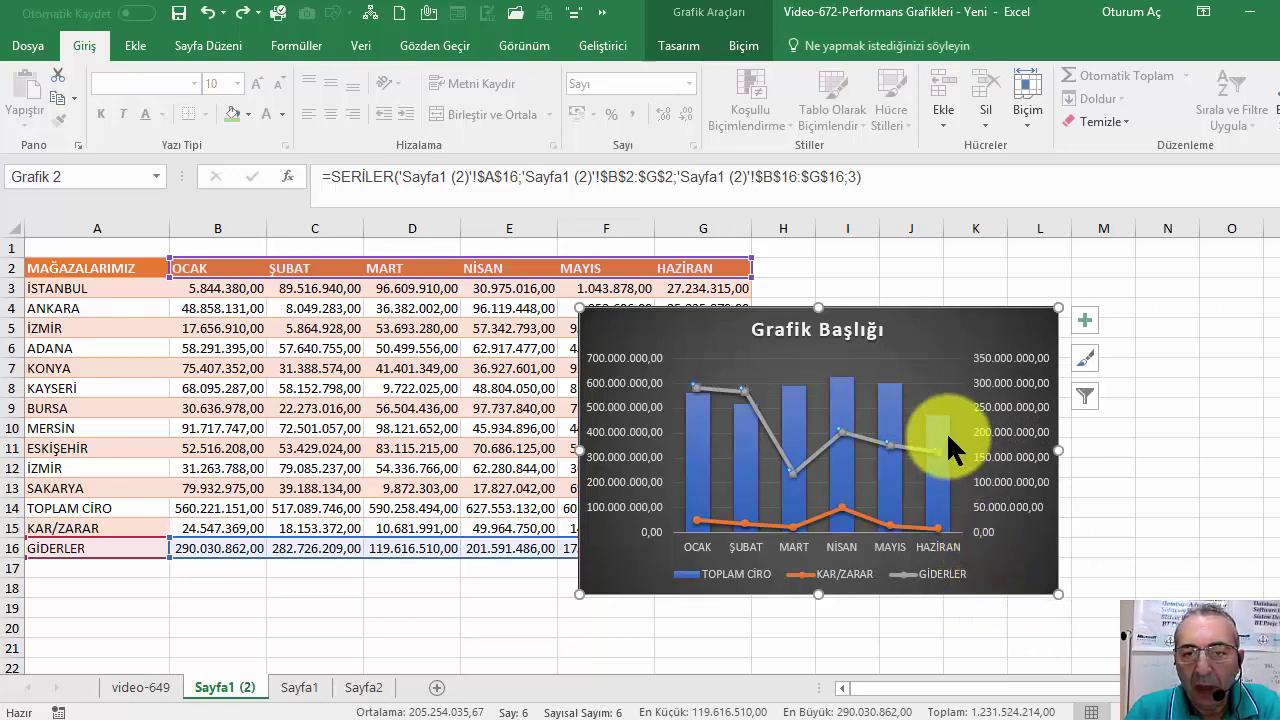
mouse_move(889, 524)
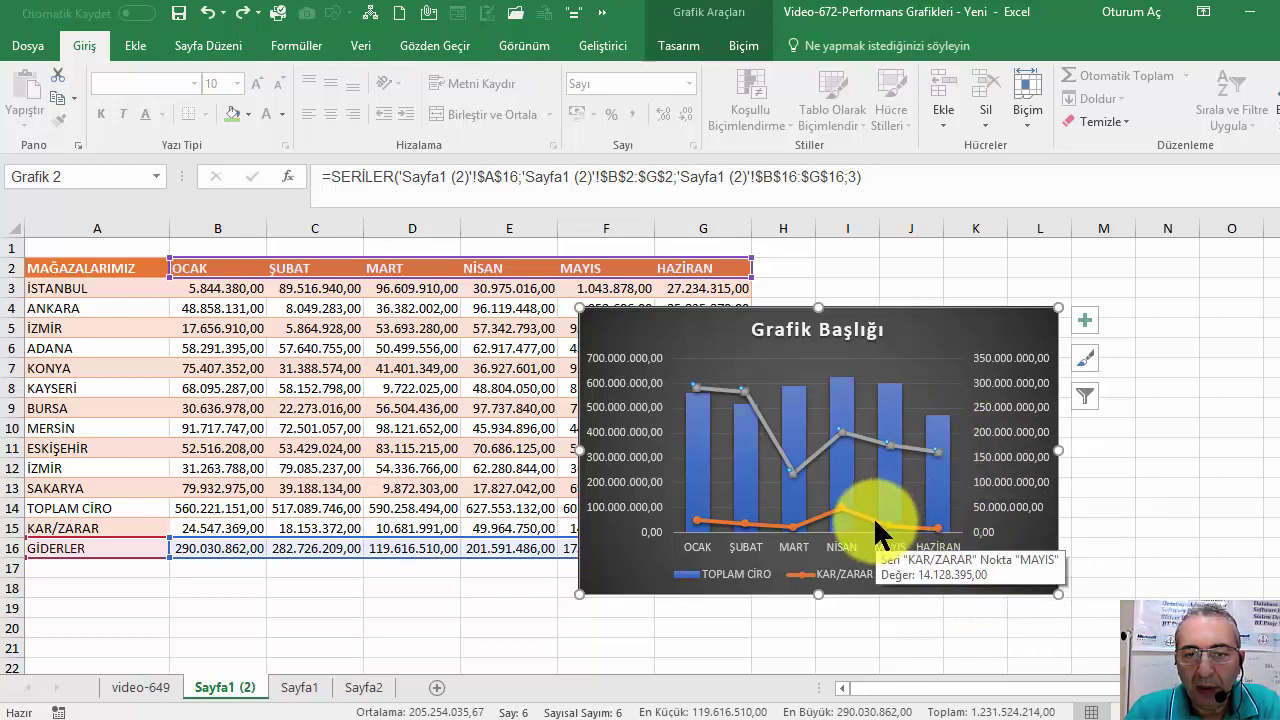
click(873, 516)
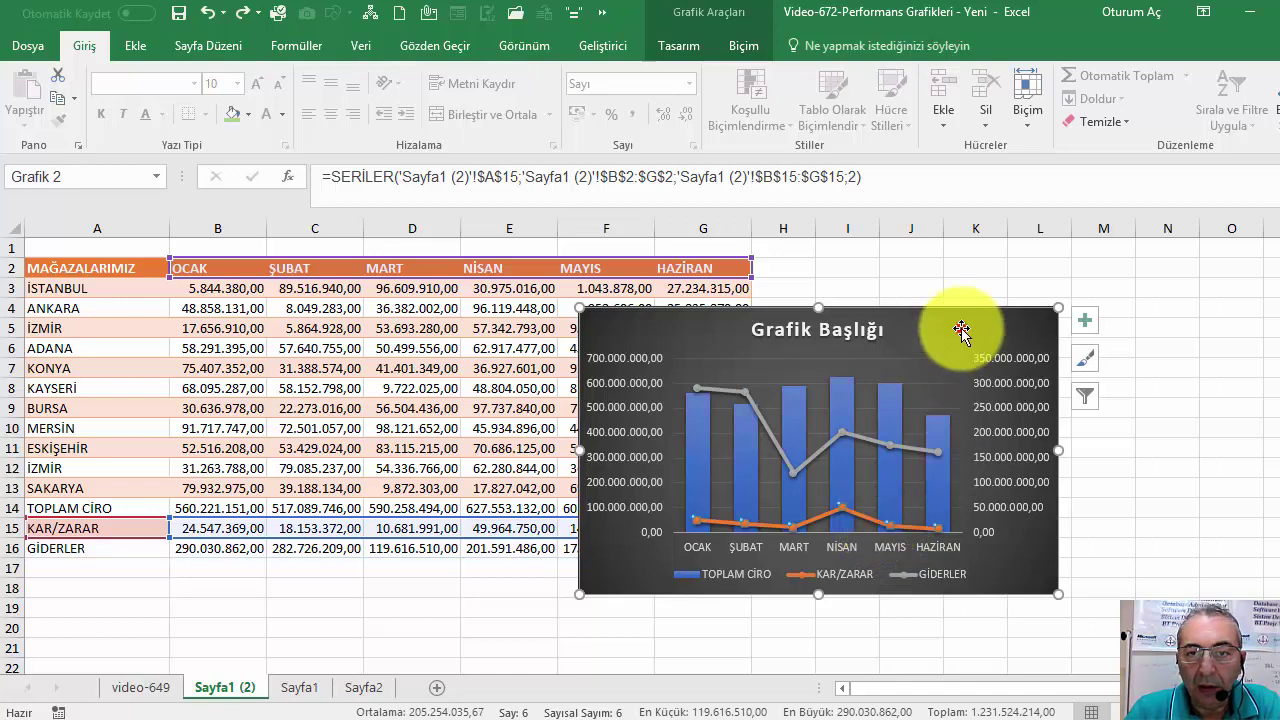
drag(960, 330, 1090, 286)
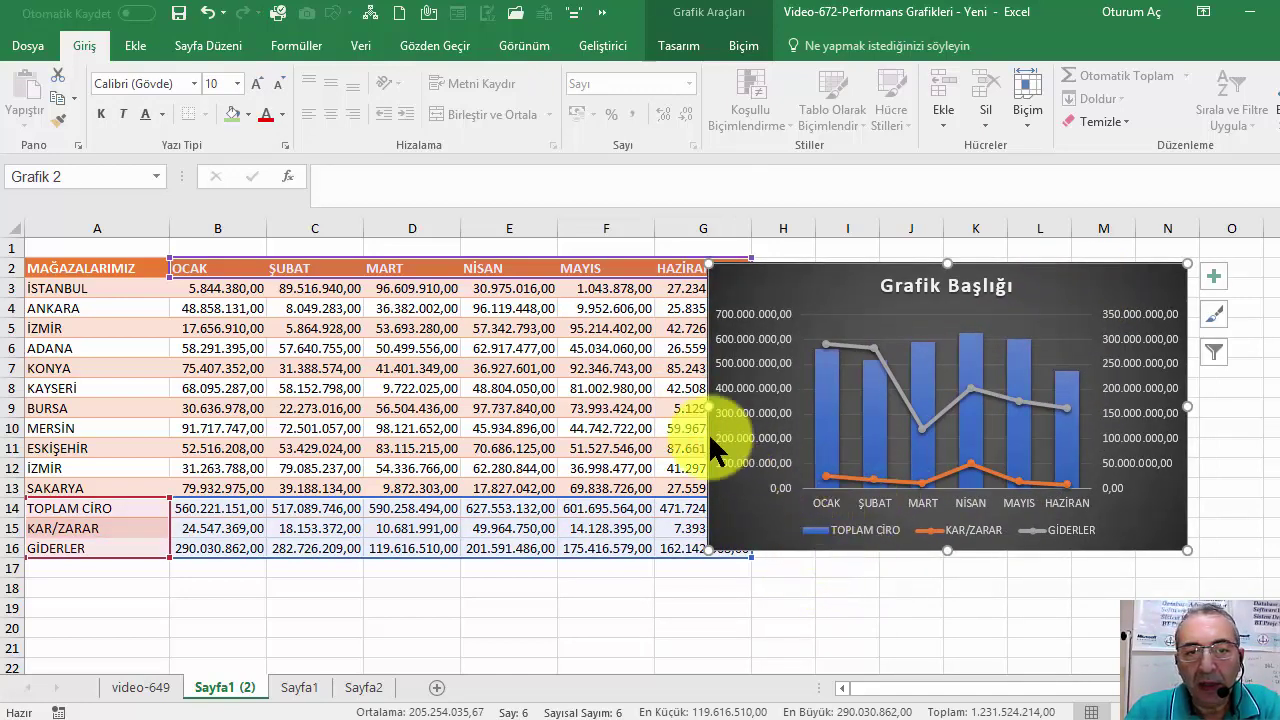
- Enter the row labels 'gider oranı' in A17 and 'kar oranı' in A18
click(624, 384)
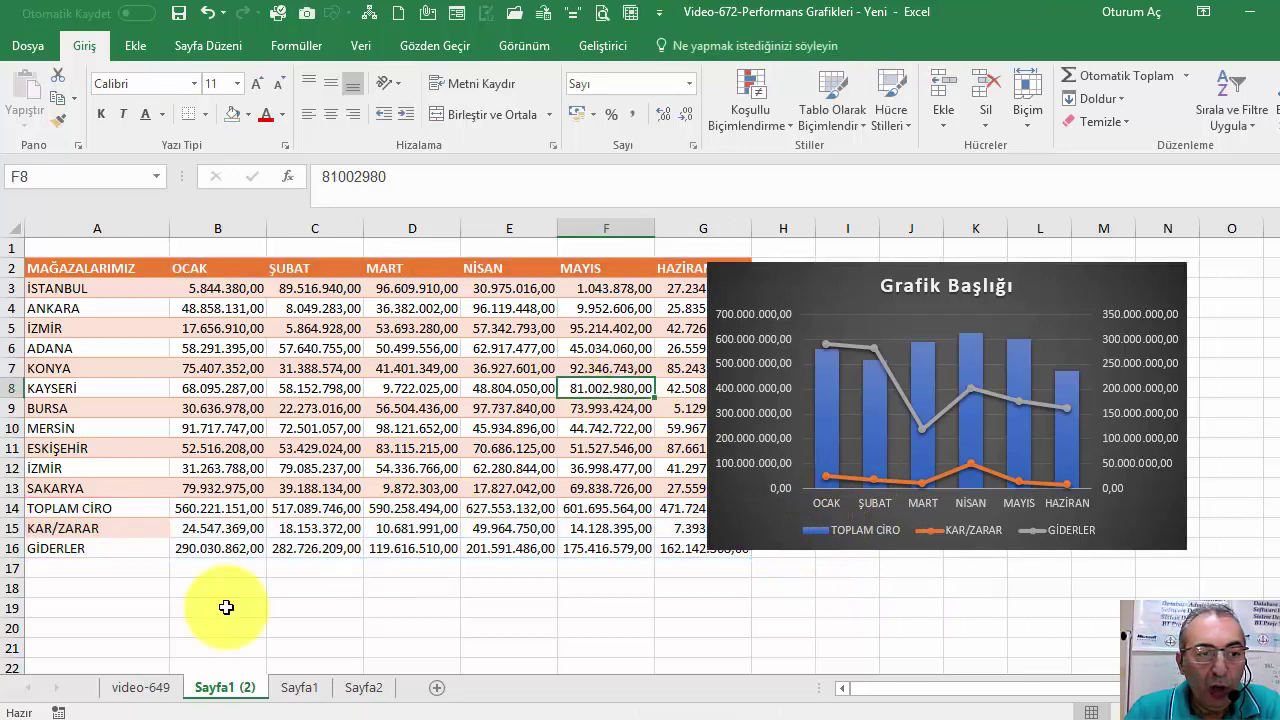
click(79, 567)
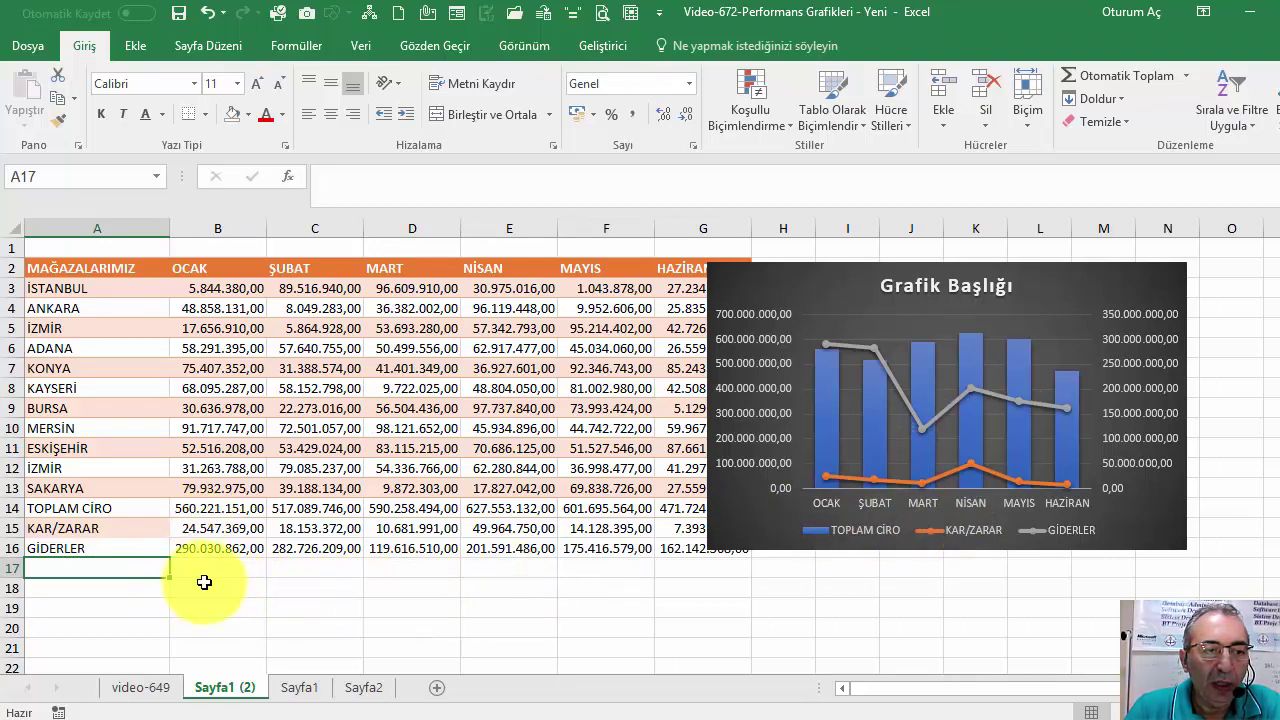
text(gider oranı)
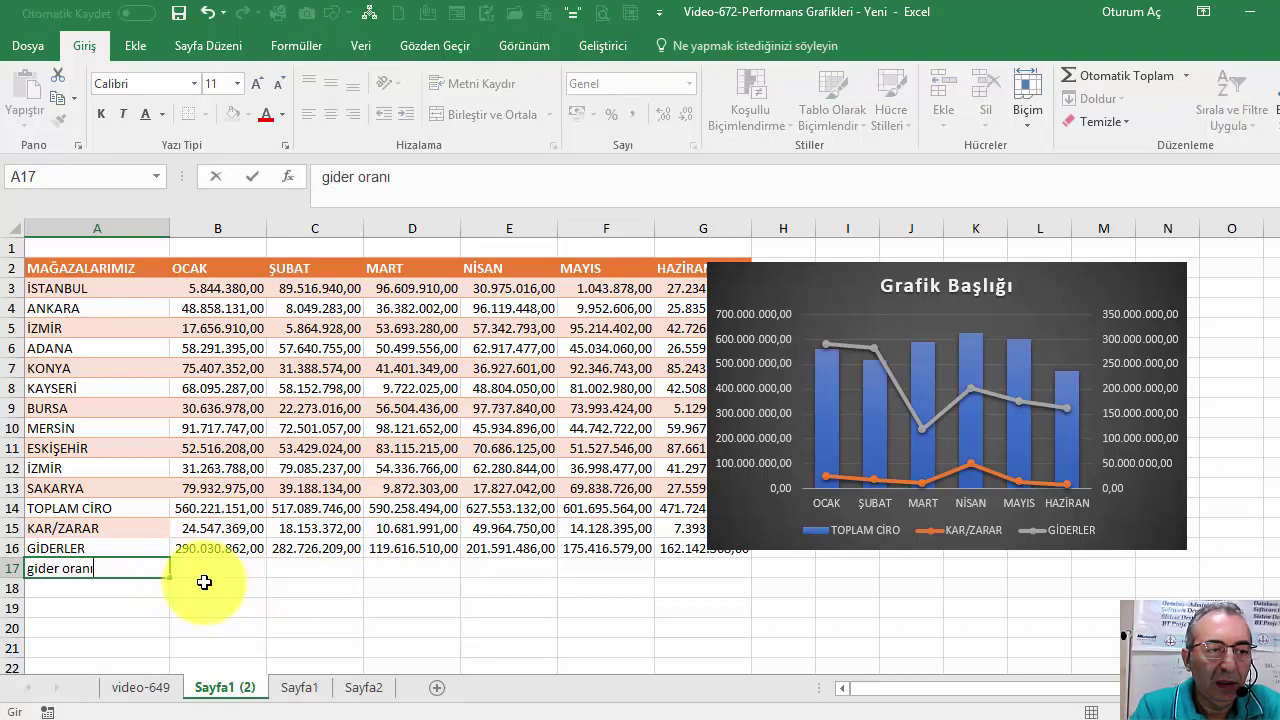
key(Return)
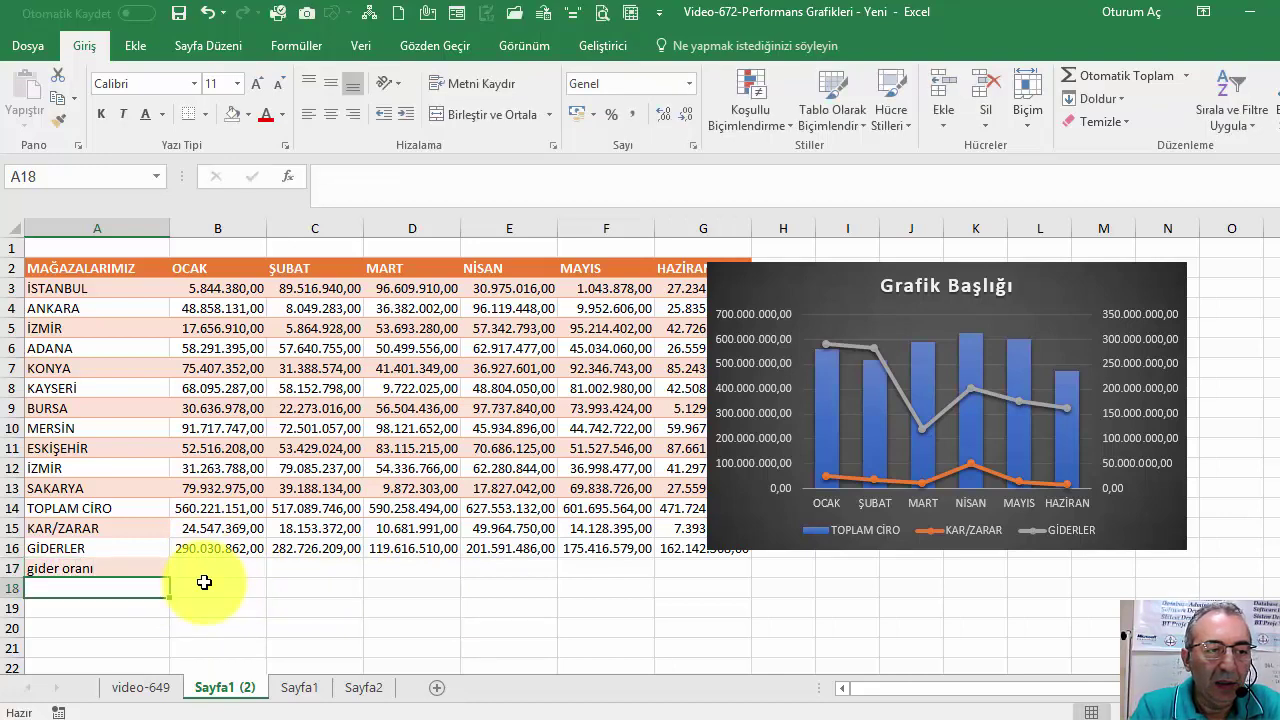
text(kar oranı)
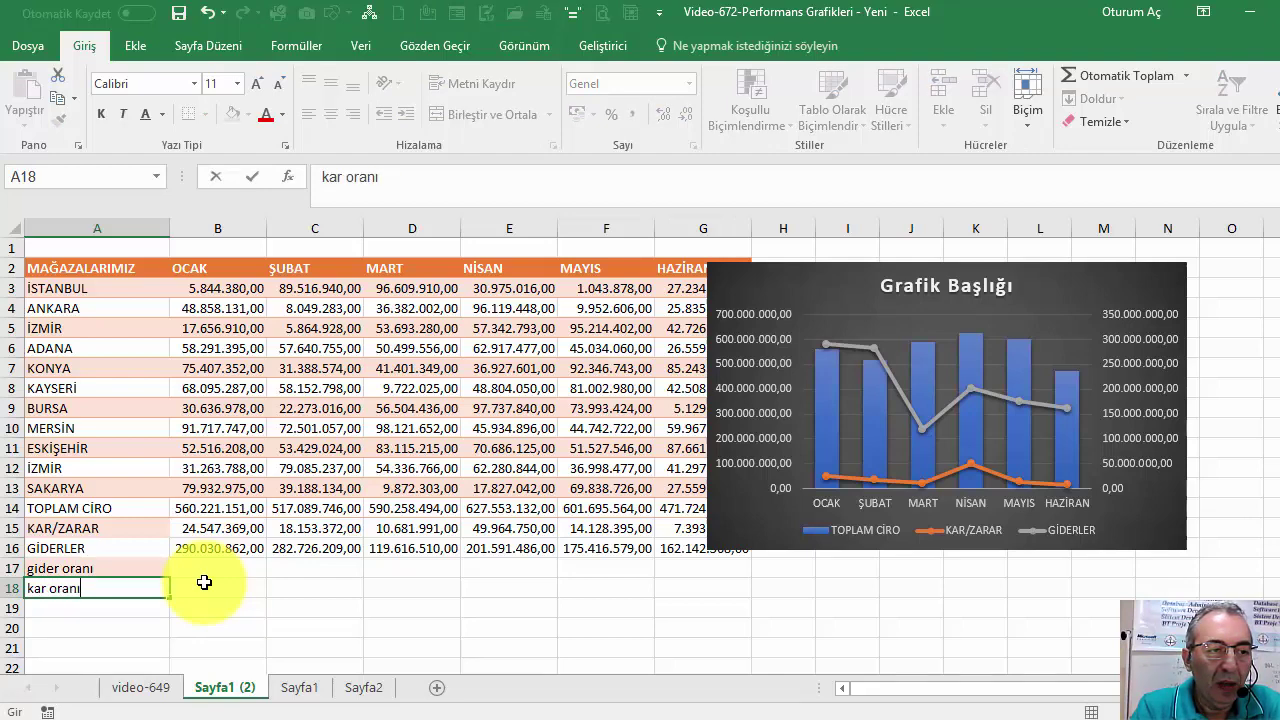
key(Return)
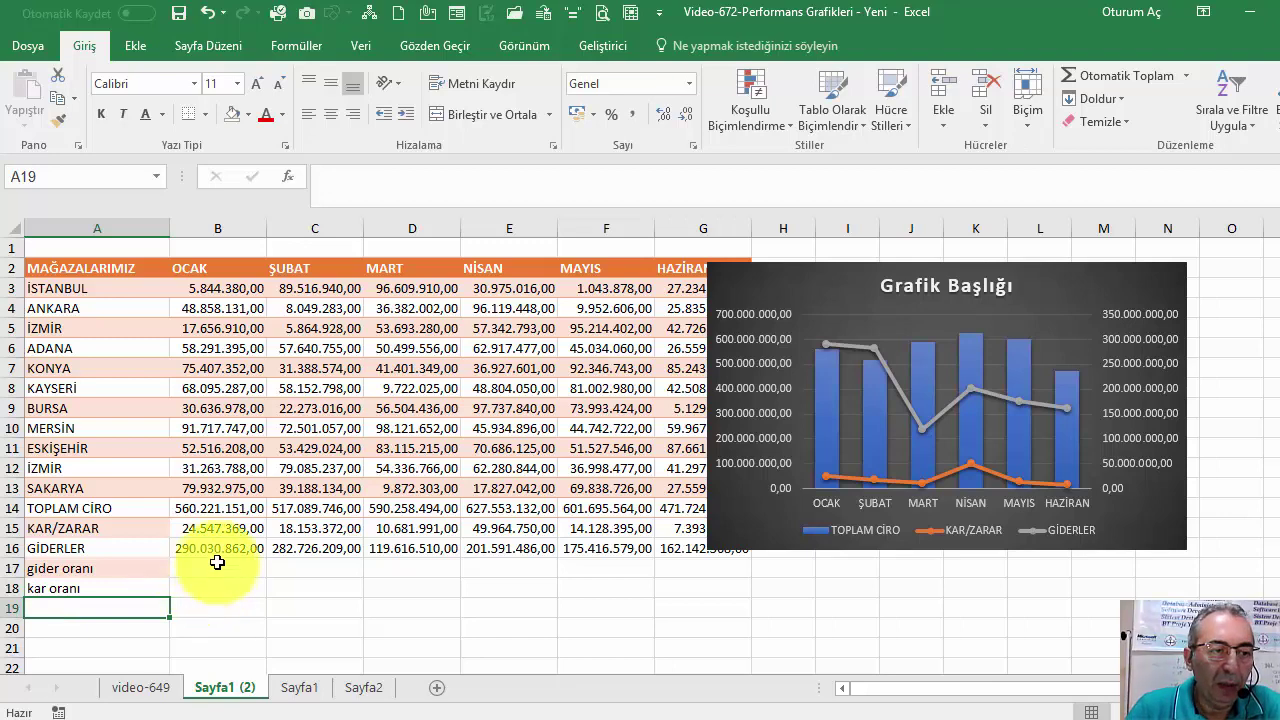
click(204, 568)
- Enter =B16/B14 as the January expense ratio, fill it to June, and format it as percent
text(=)
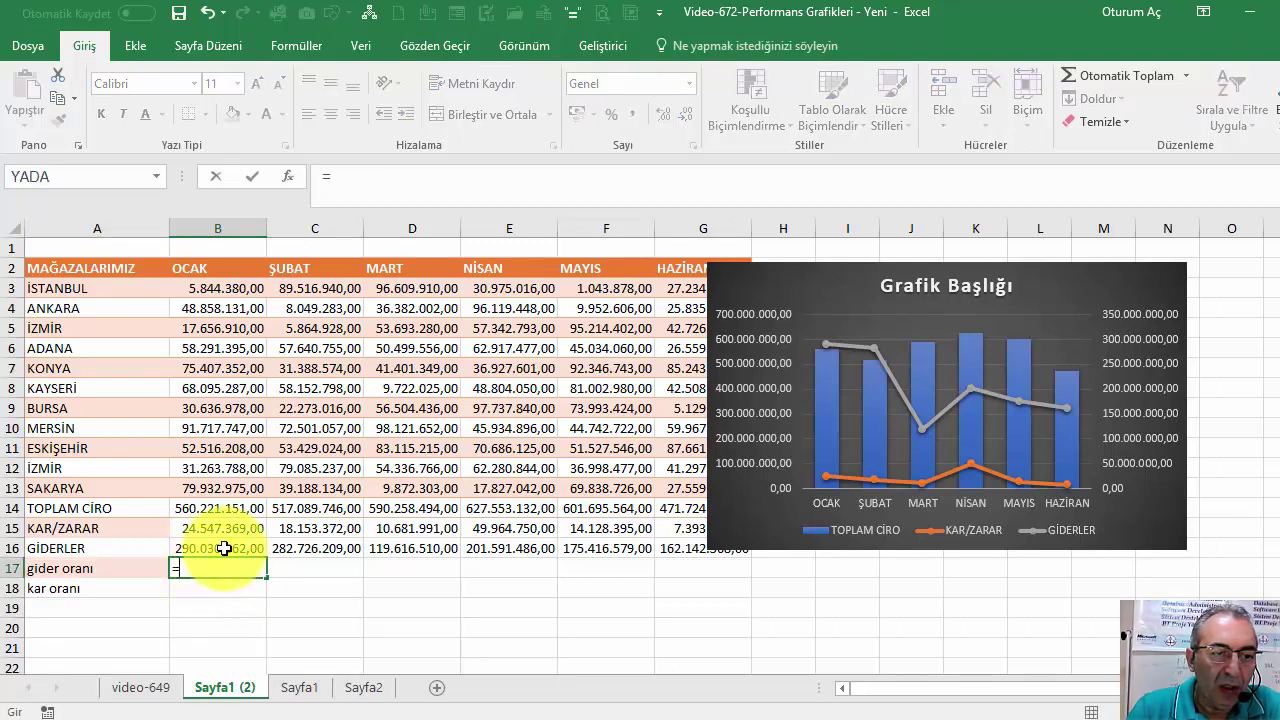
click(224, 548)
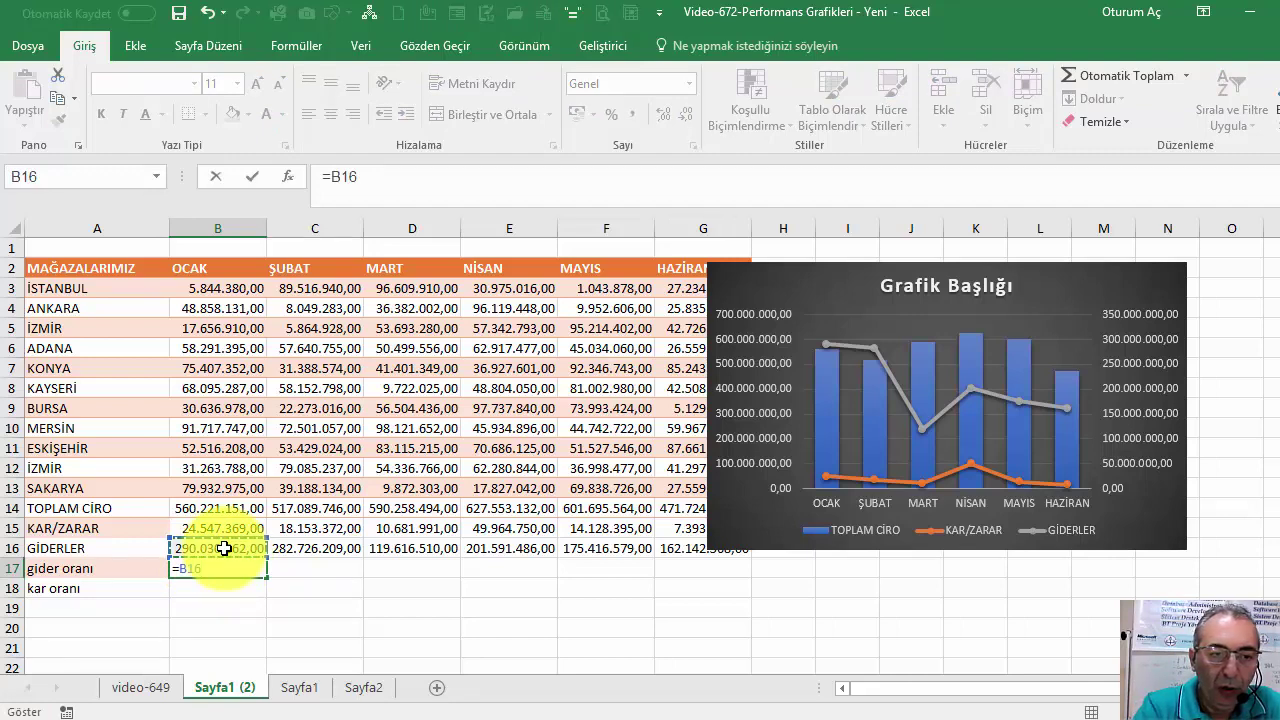
click(225, 508)
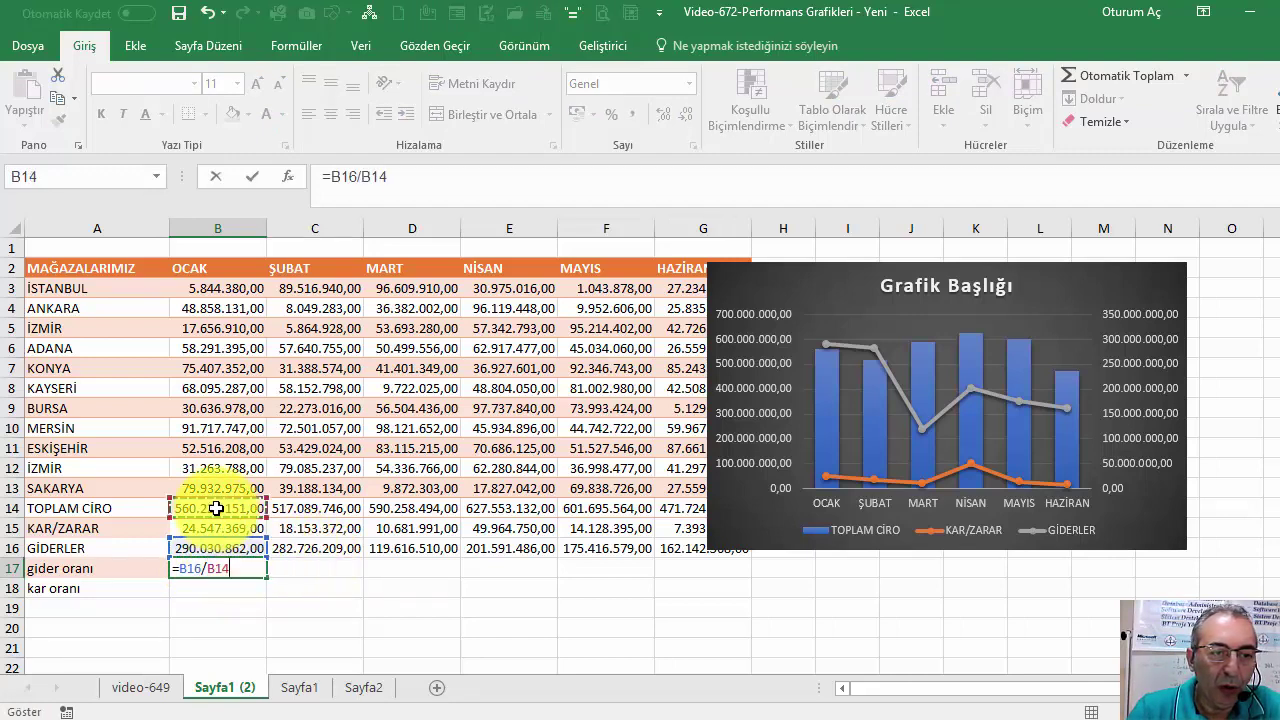
key(Return)
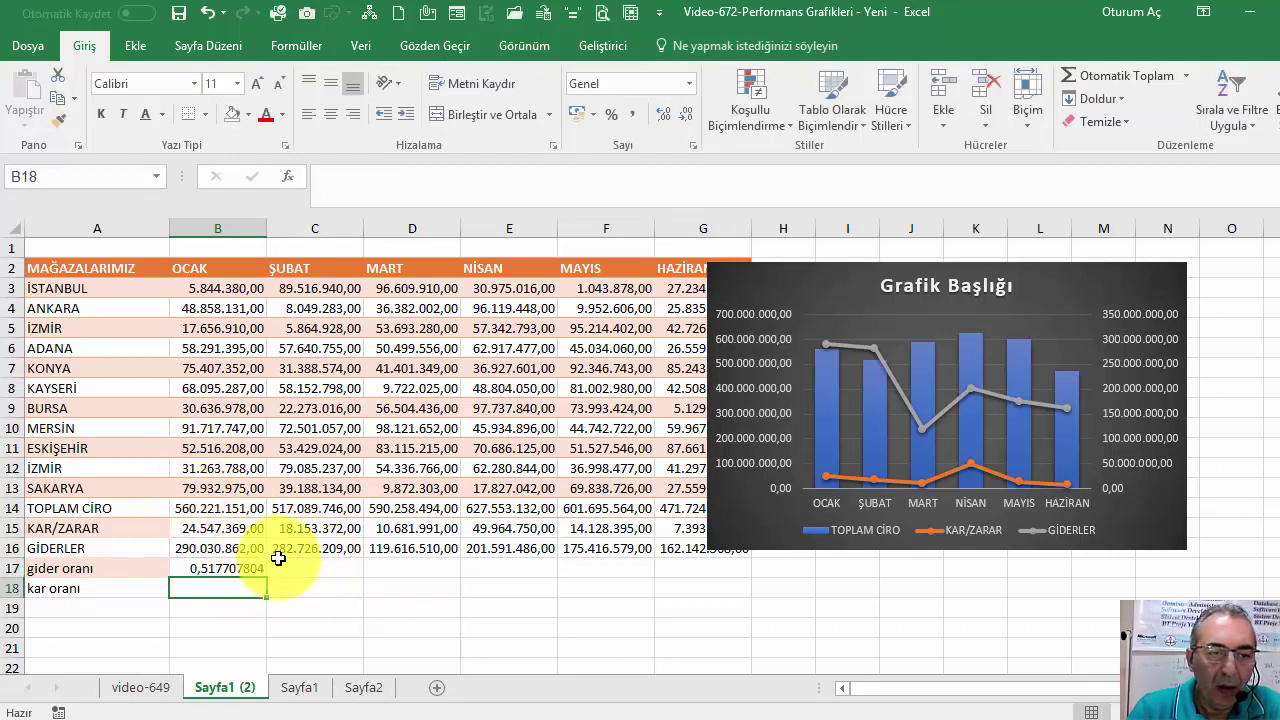
click(250, 568)
drag(268, 578, 760, 634)
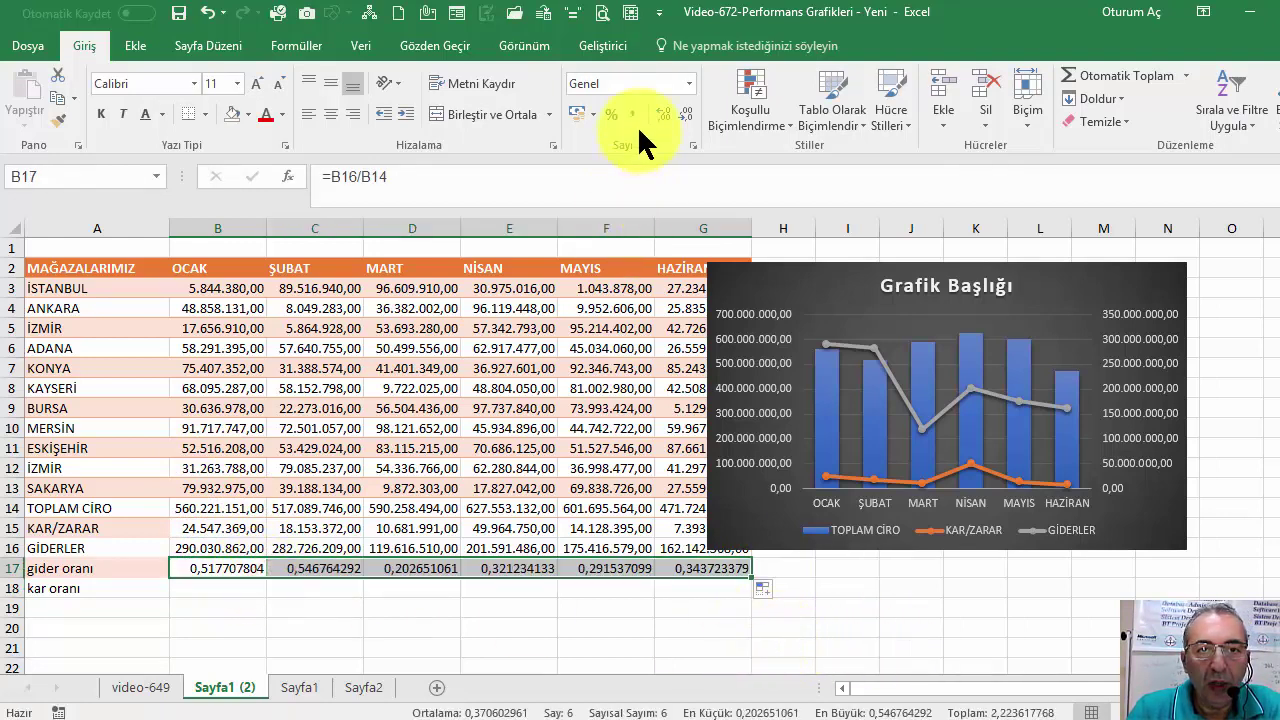
click(611, 114)
- Enter =B15/B14 as the January profit ratio, fill it to June, and show two decimals
click(215, 589)
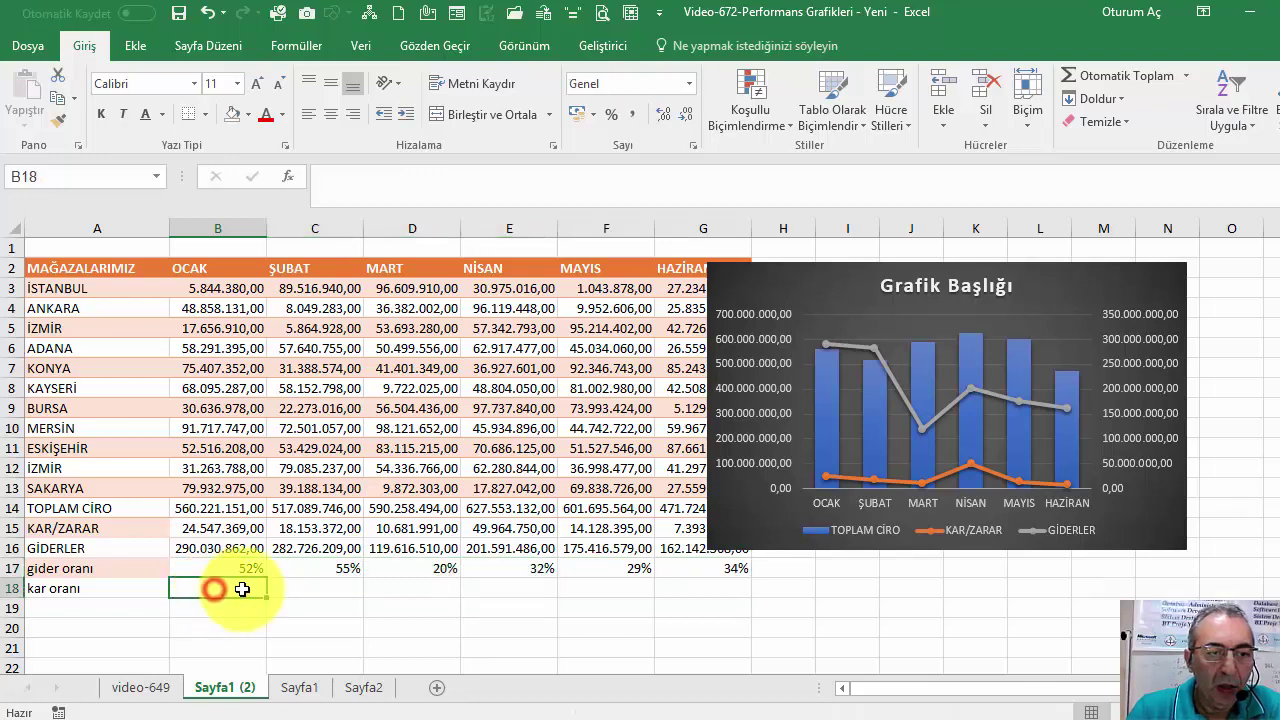
text(=)
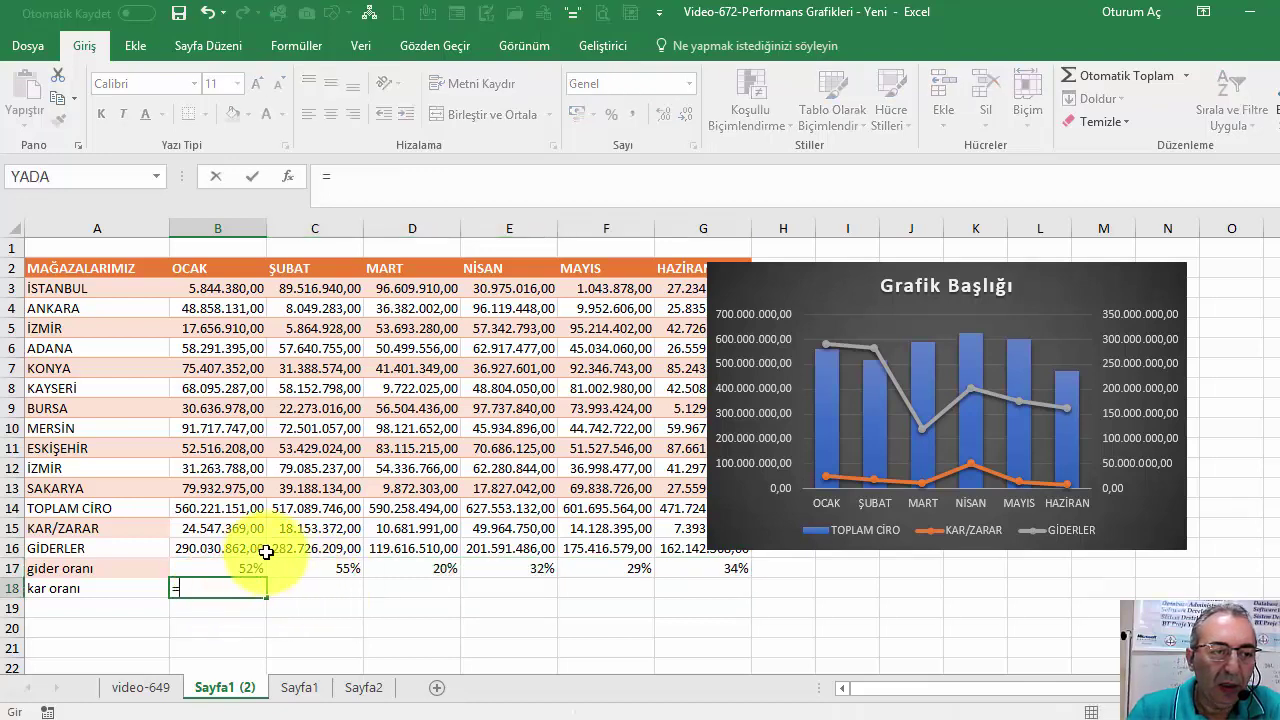
click(238, 523)
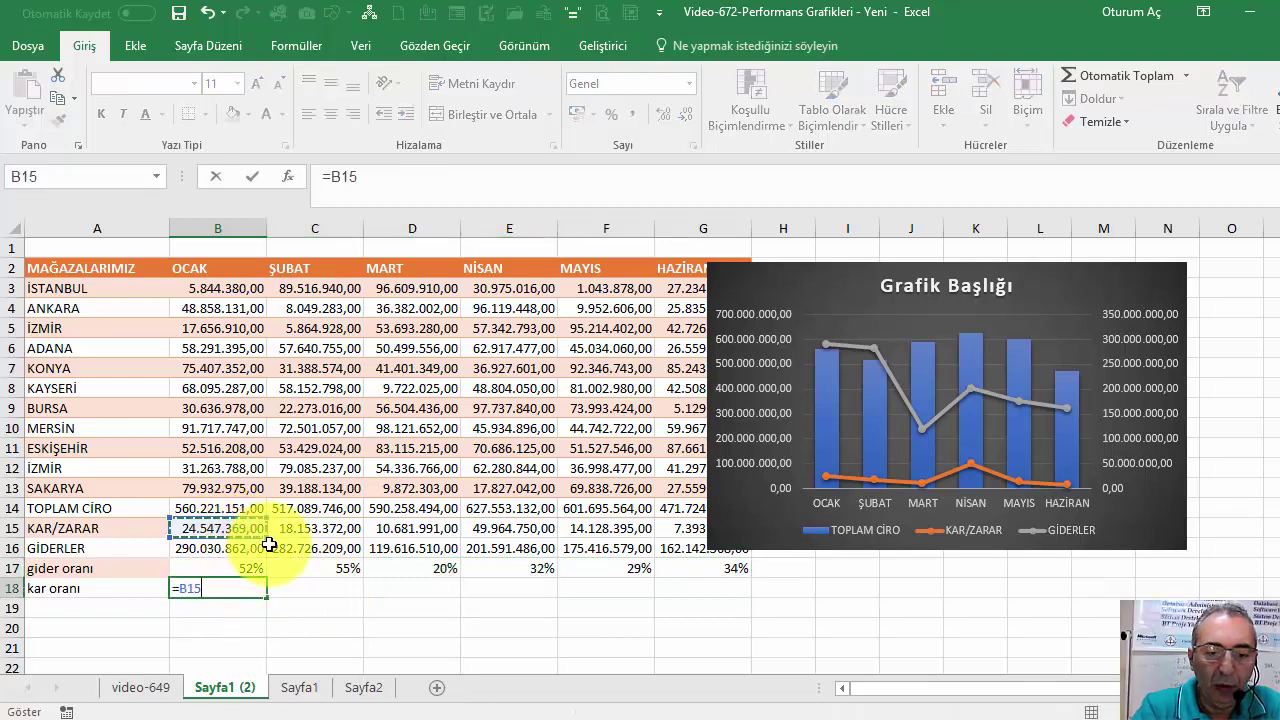
click(235, 508)
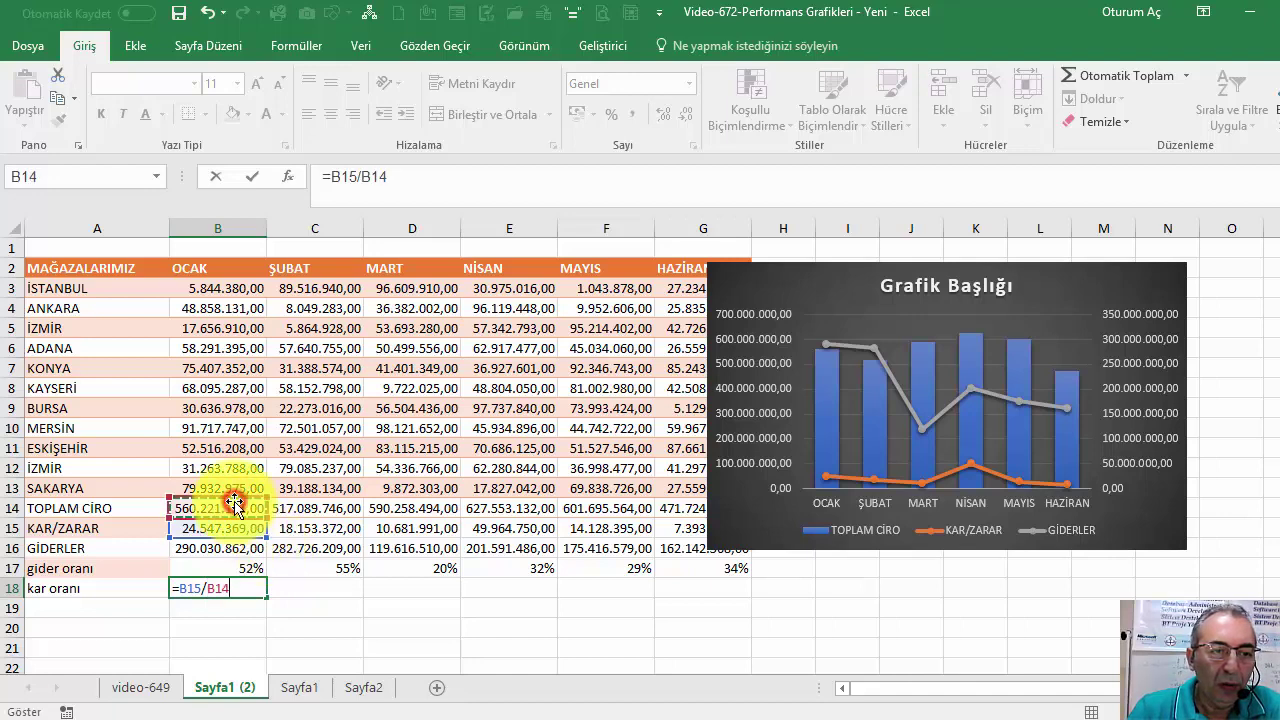
click(252, 176)
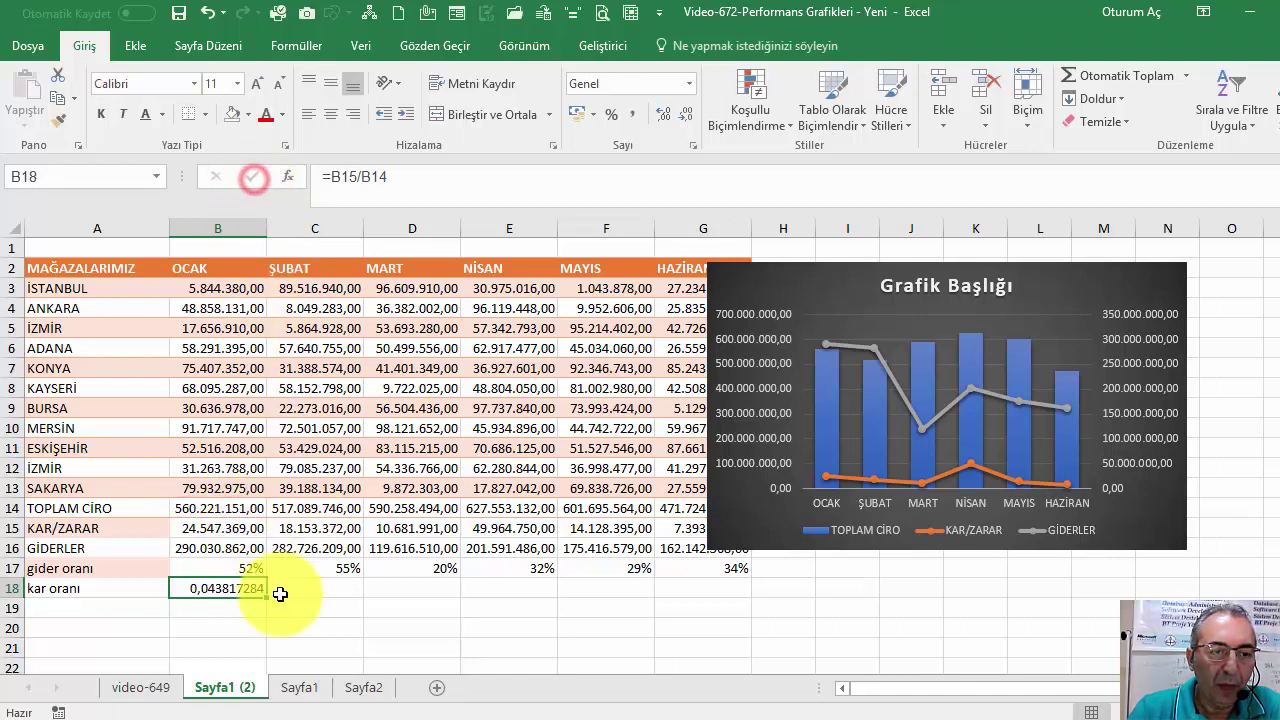
drag(267, 598, 741, 602)
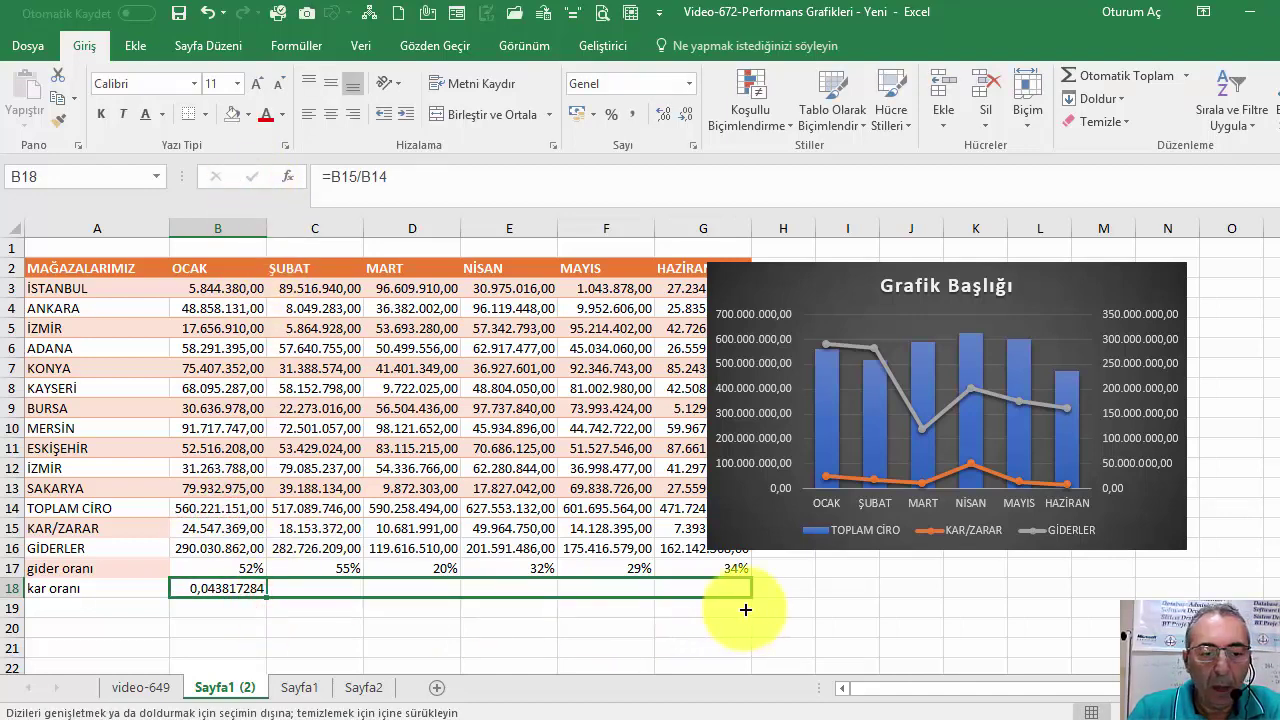
key(ctrl+shift+1)
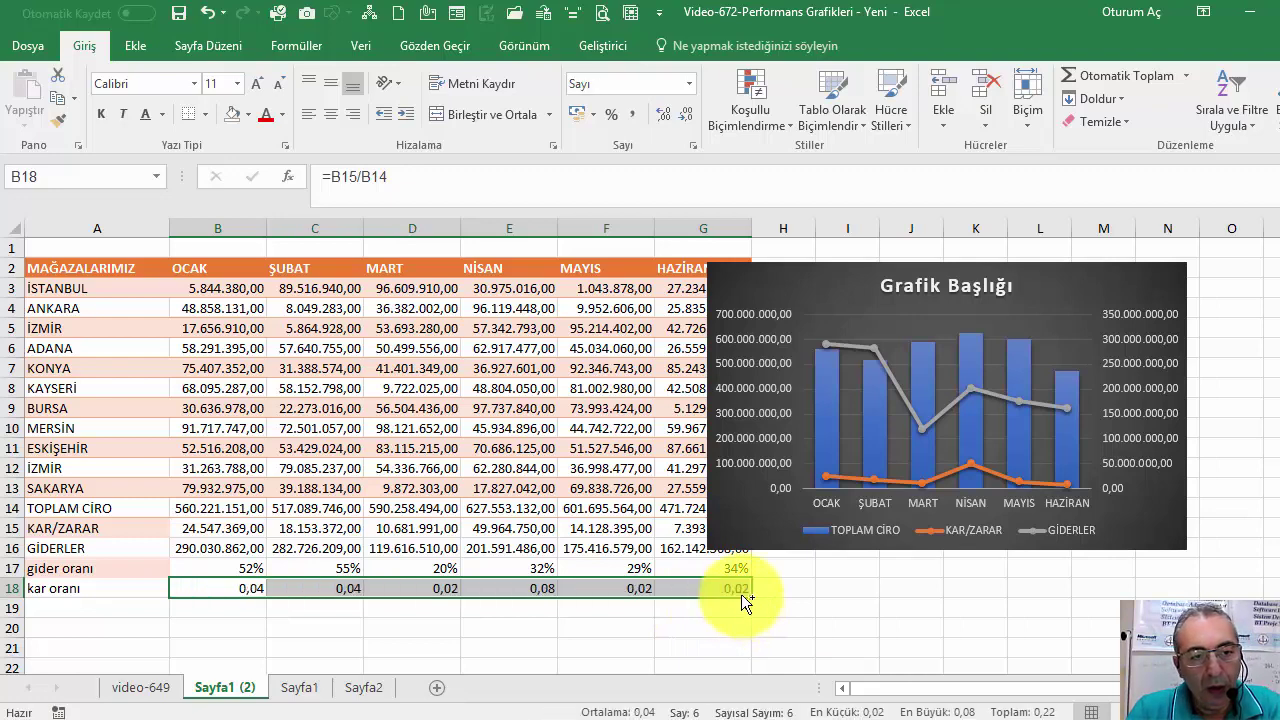
click(632, 624)
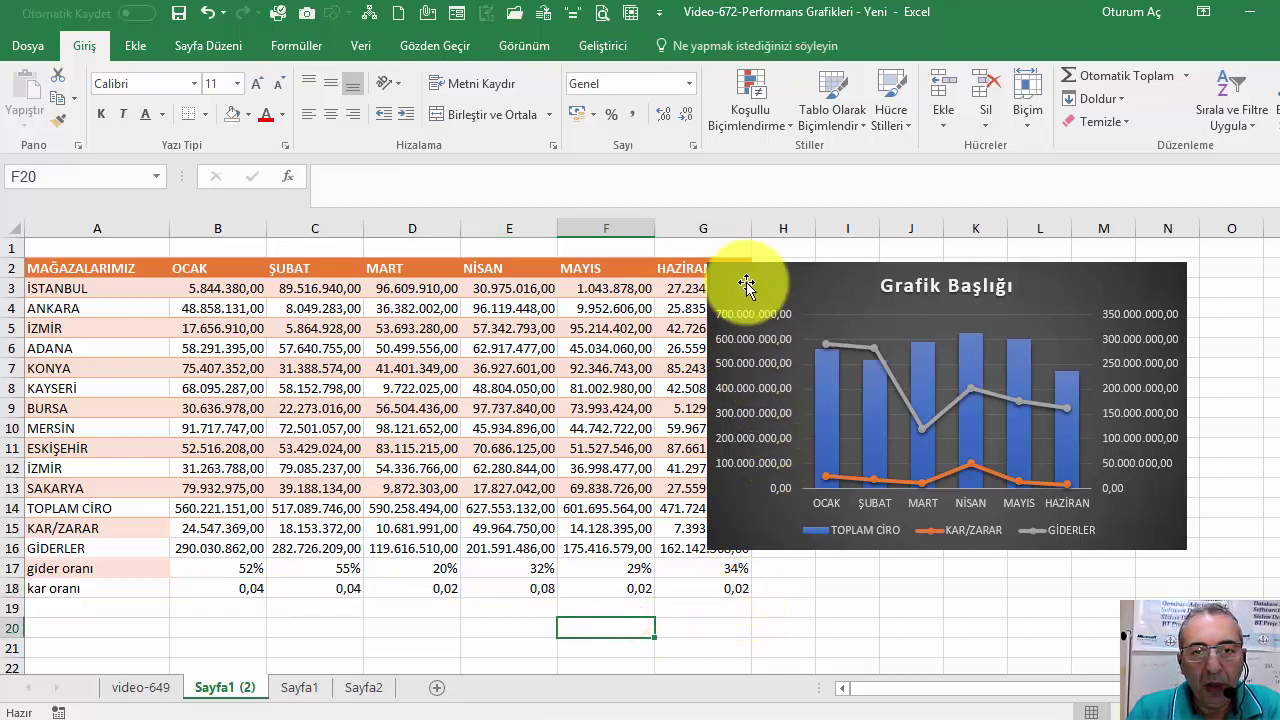
- Move the first chart right, then select the month headers, TOPLAM CİRO row and both ratio rows
drag(748, 277, 862, 300)
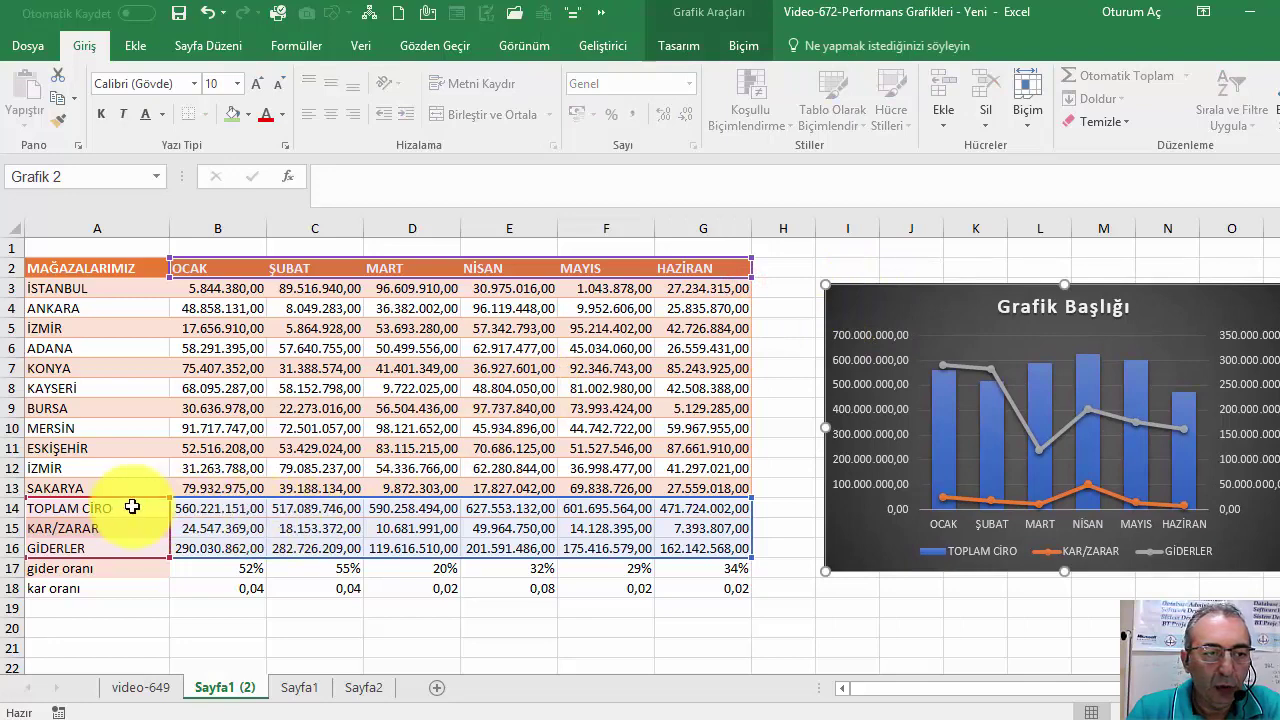
drag(97, 269, 700, 269)
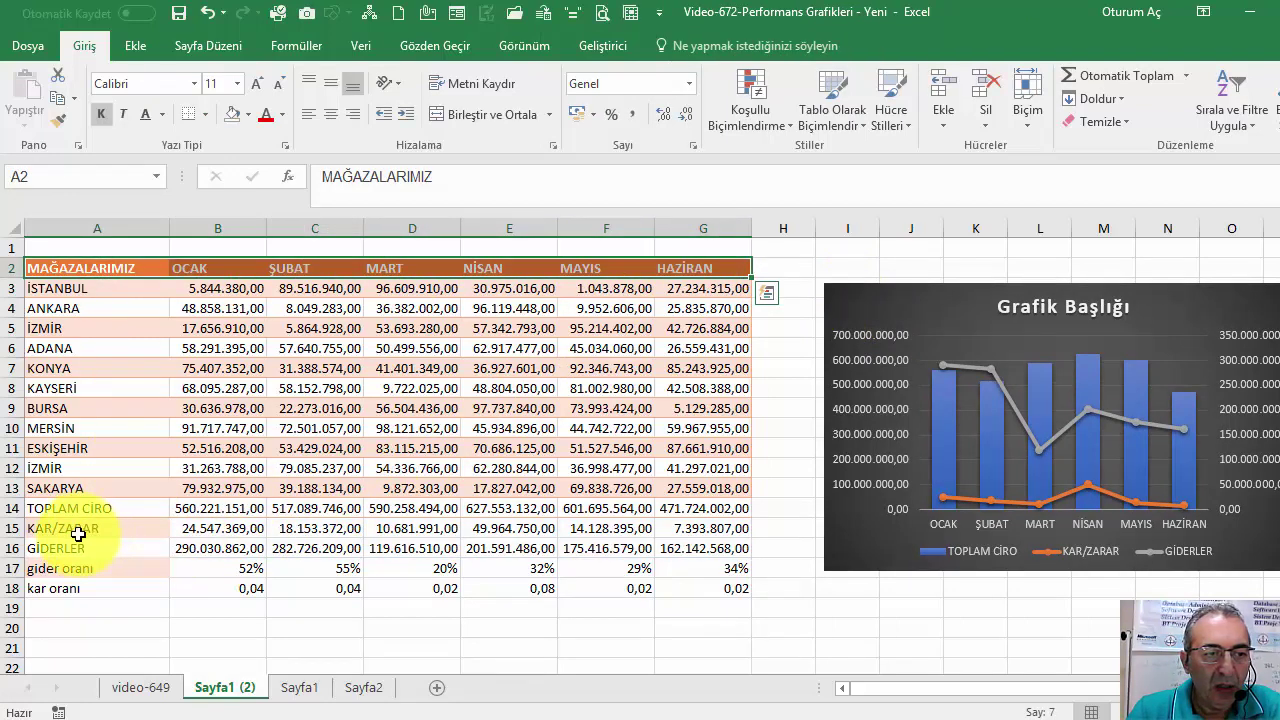
drag(77, 508, 697, 508)
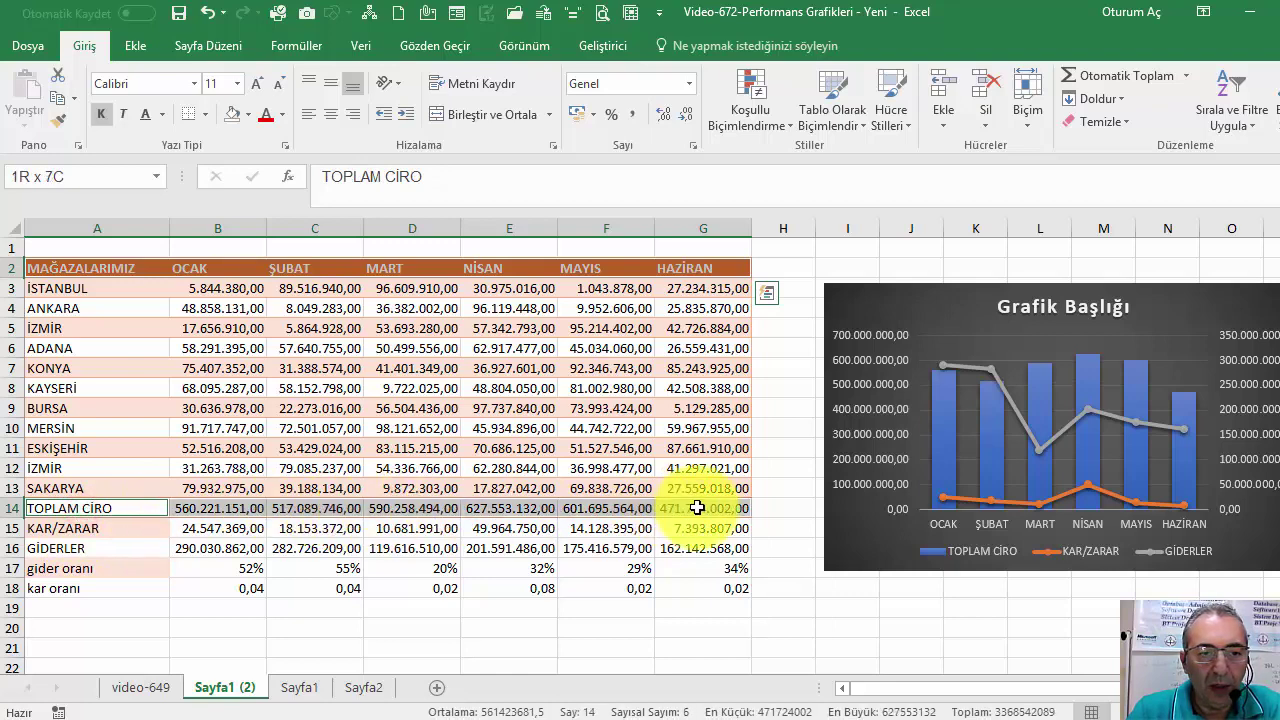
mouse_move(67, 568)
ctrl+mouse_down()
mouse_move(449, 609)
mouse_move(699, 590)
ctrl+mouse_up()
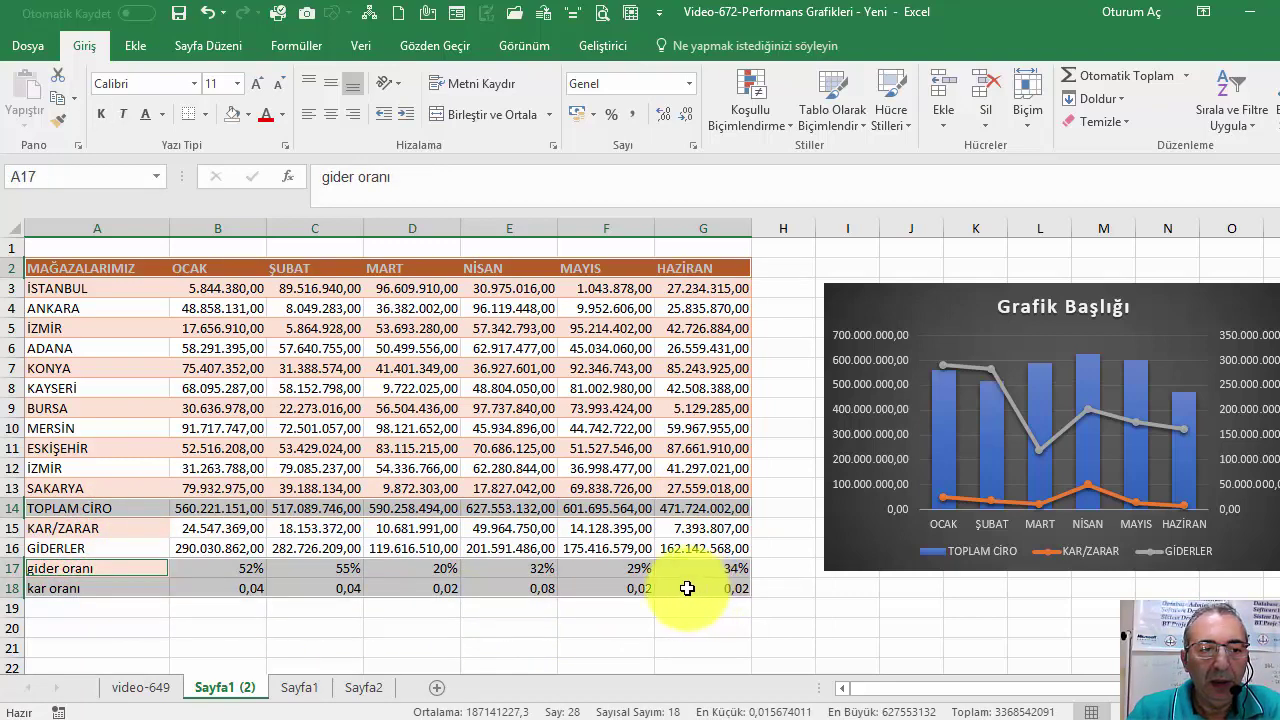
- Undo the percent formatting accidentally applied to the wrong cells
click(253, 569)
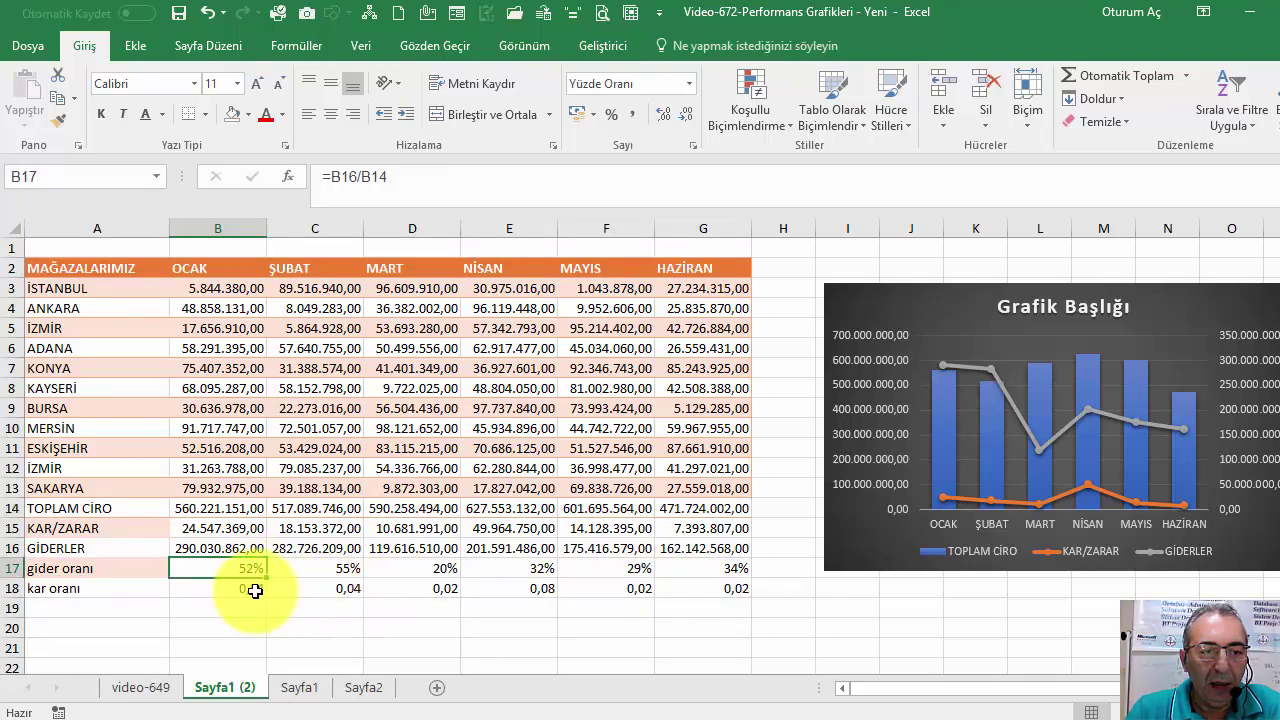
click(250, 585)
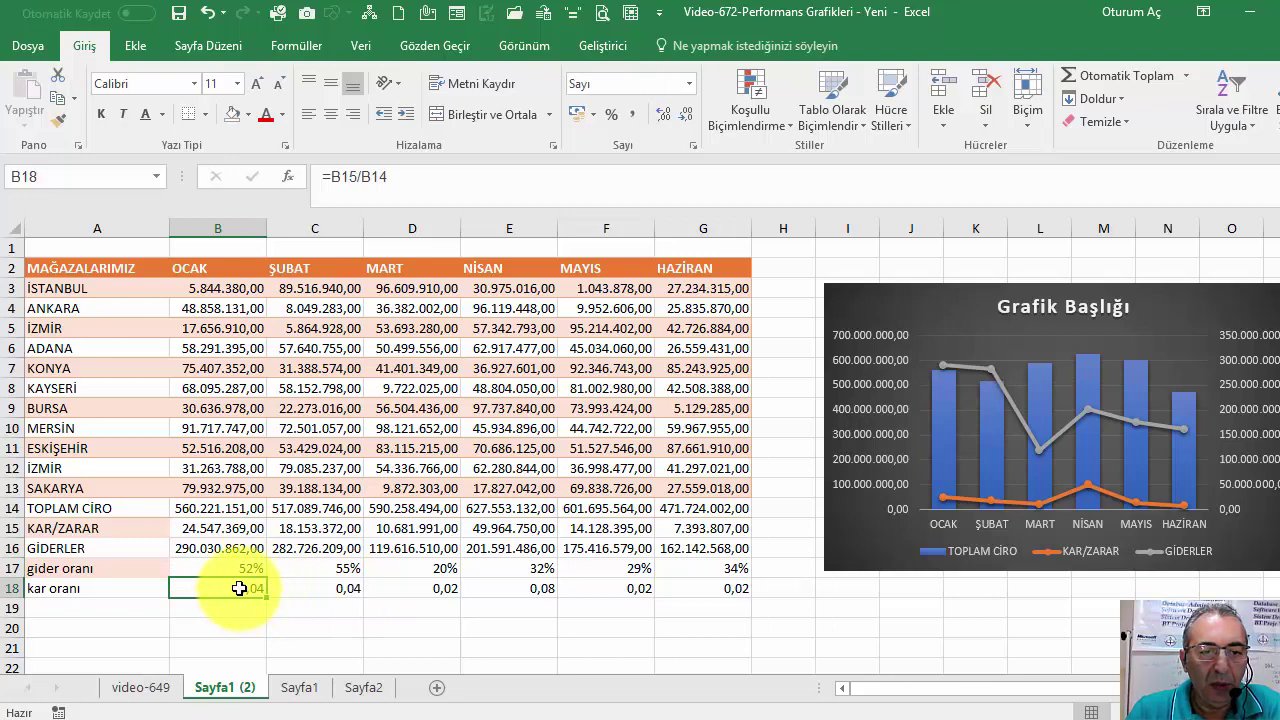
mouse_move(240, 588)
mouse_down()
mouse_move(697, 586)
mouse_move(606, 548)
mouse_up()
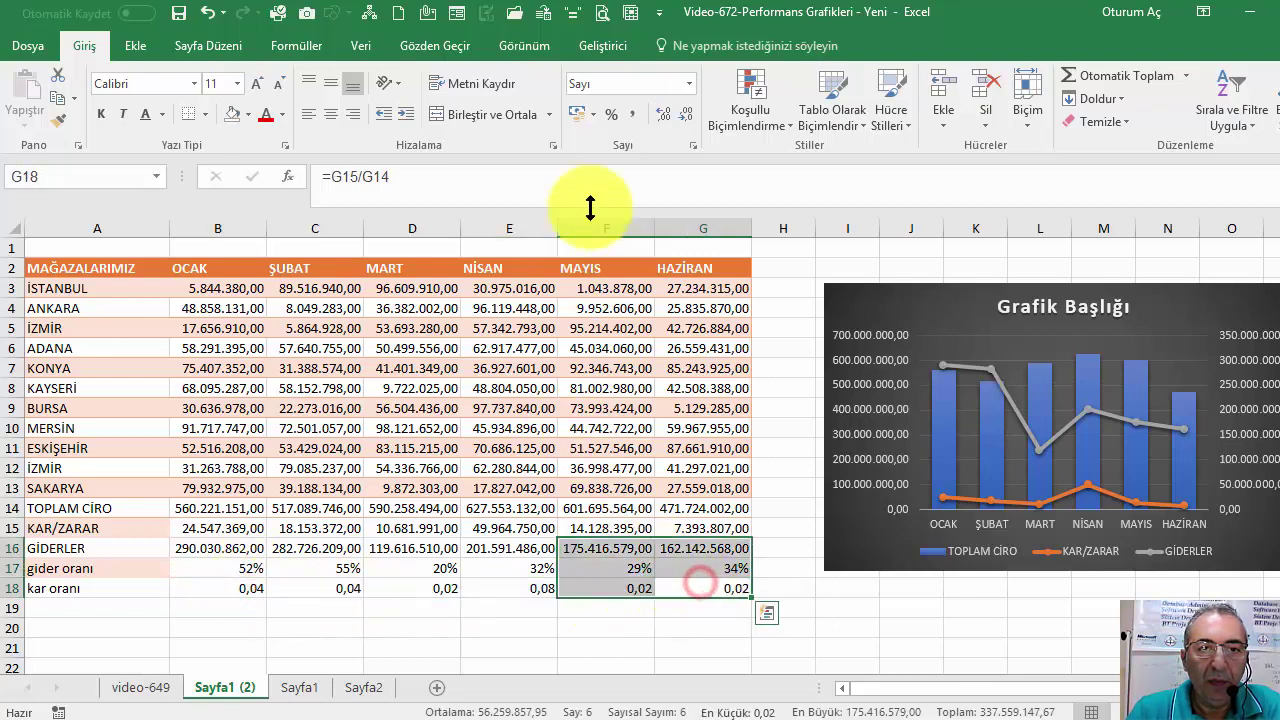
click(611, 114)
click(473, 490)
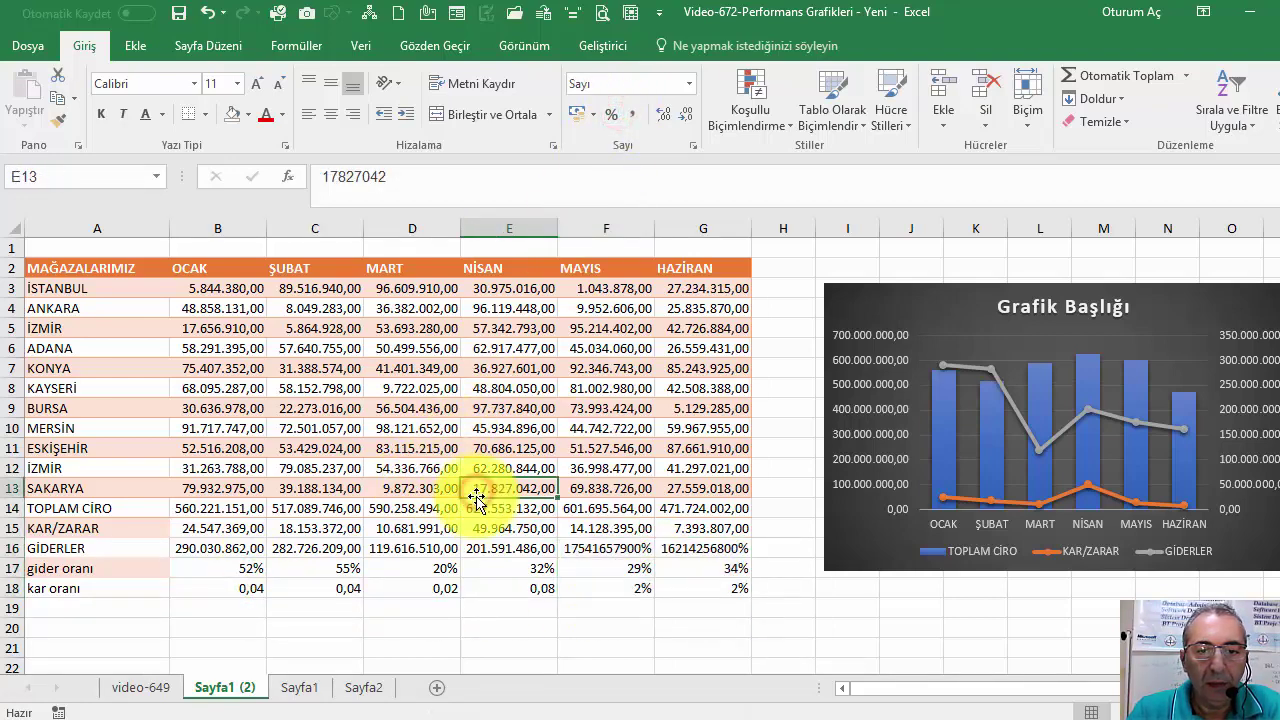
key(ctrl+z)
- Apply Percent Style to the kar oranı row B18:G18 so it shows 4%, 8%, 2%
click(537, 570)
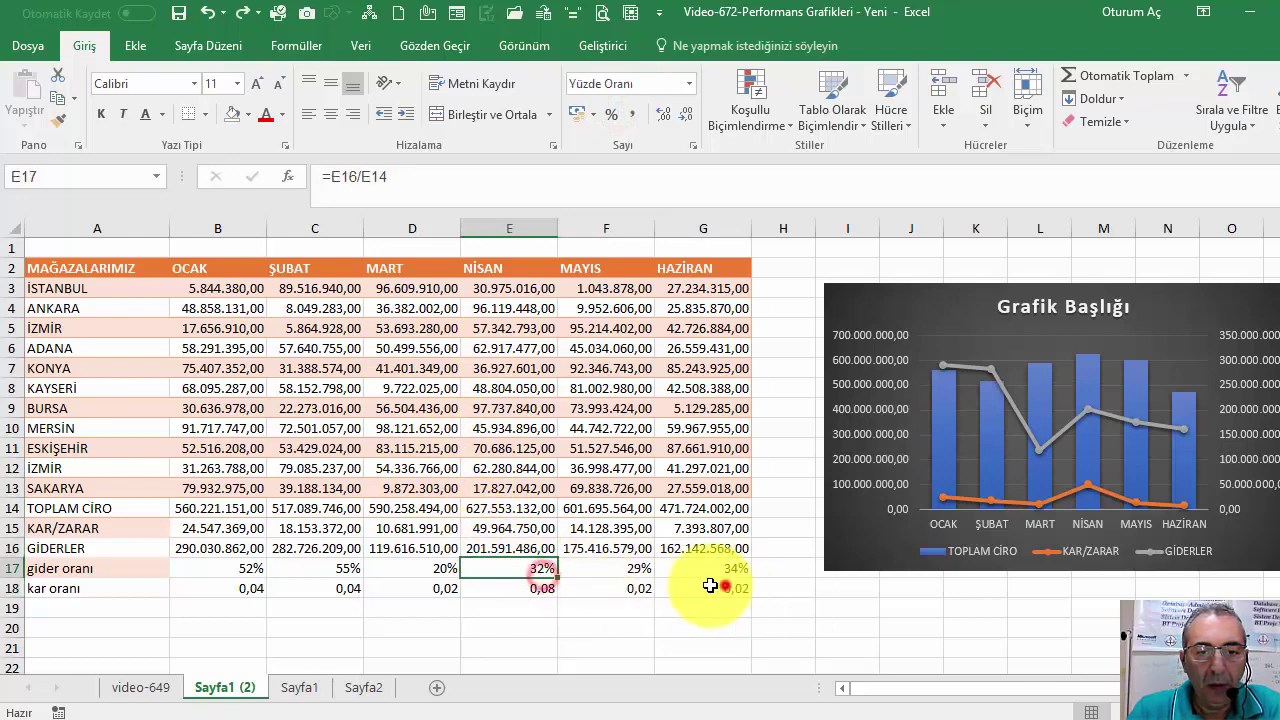
drag(710, 586, 230, 588)
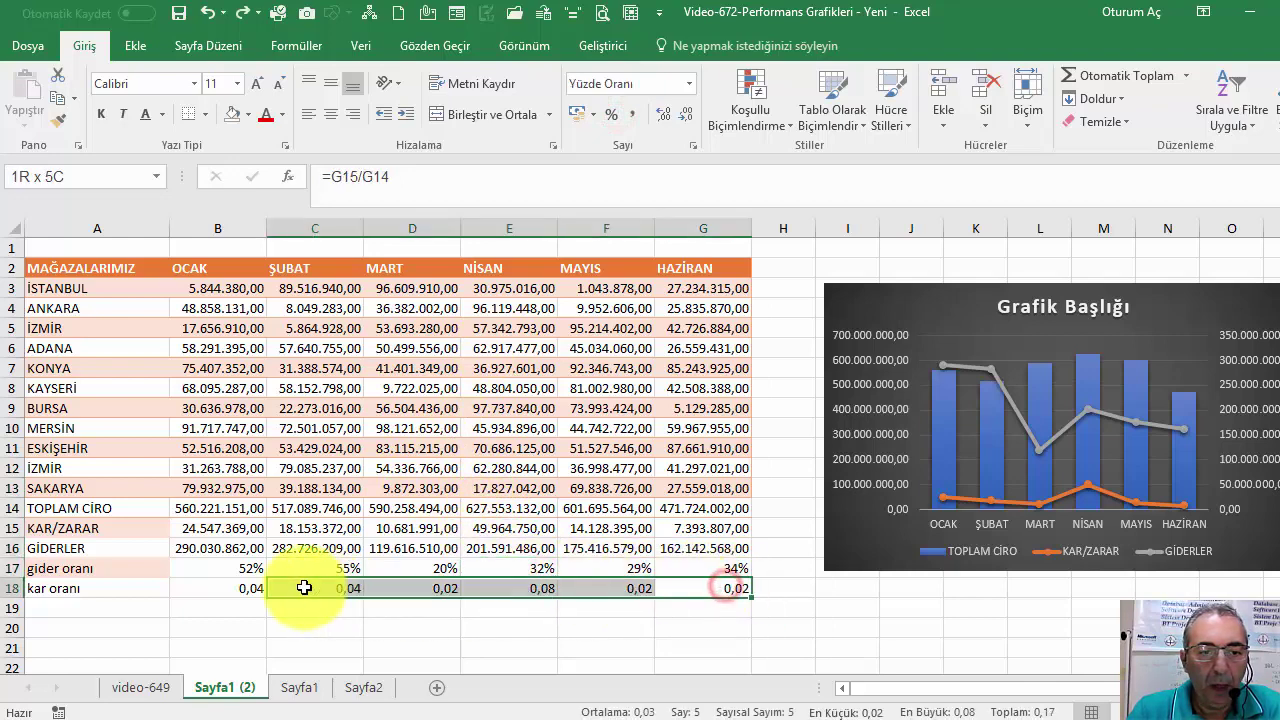
click(611, 114)
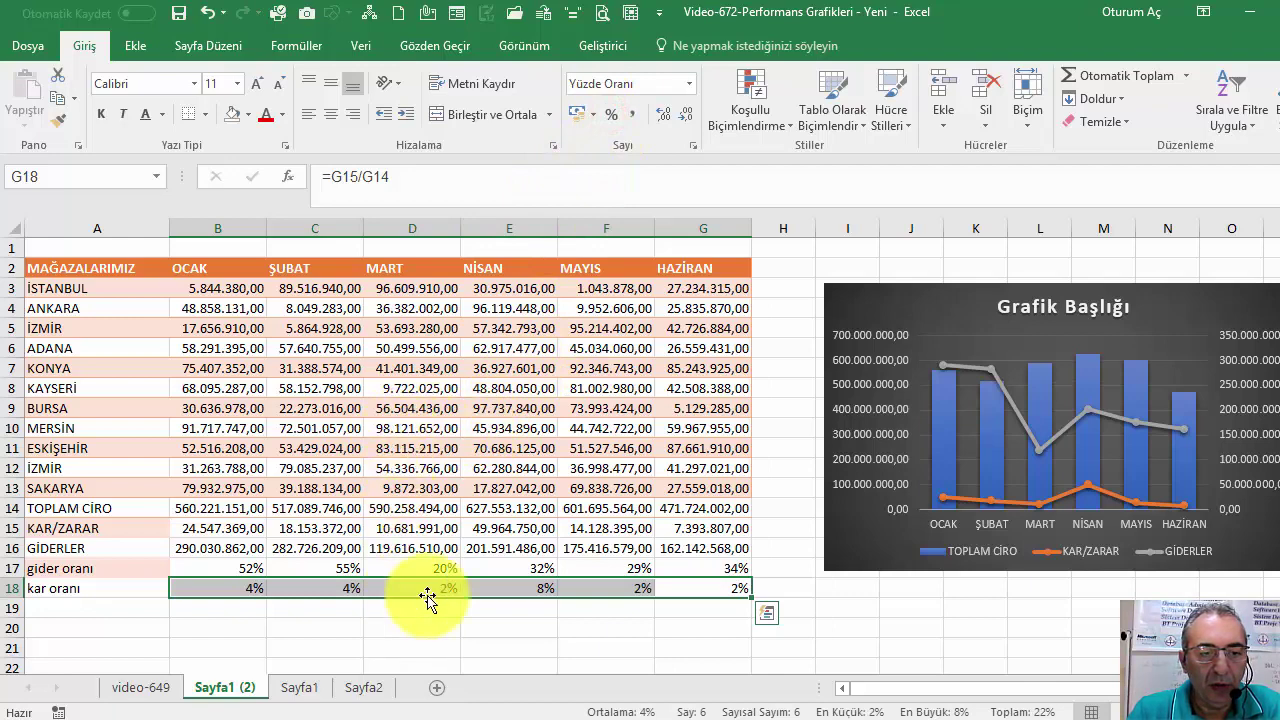
drag(733, 588, 228, 592)
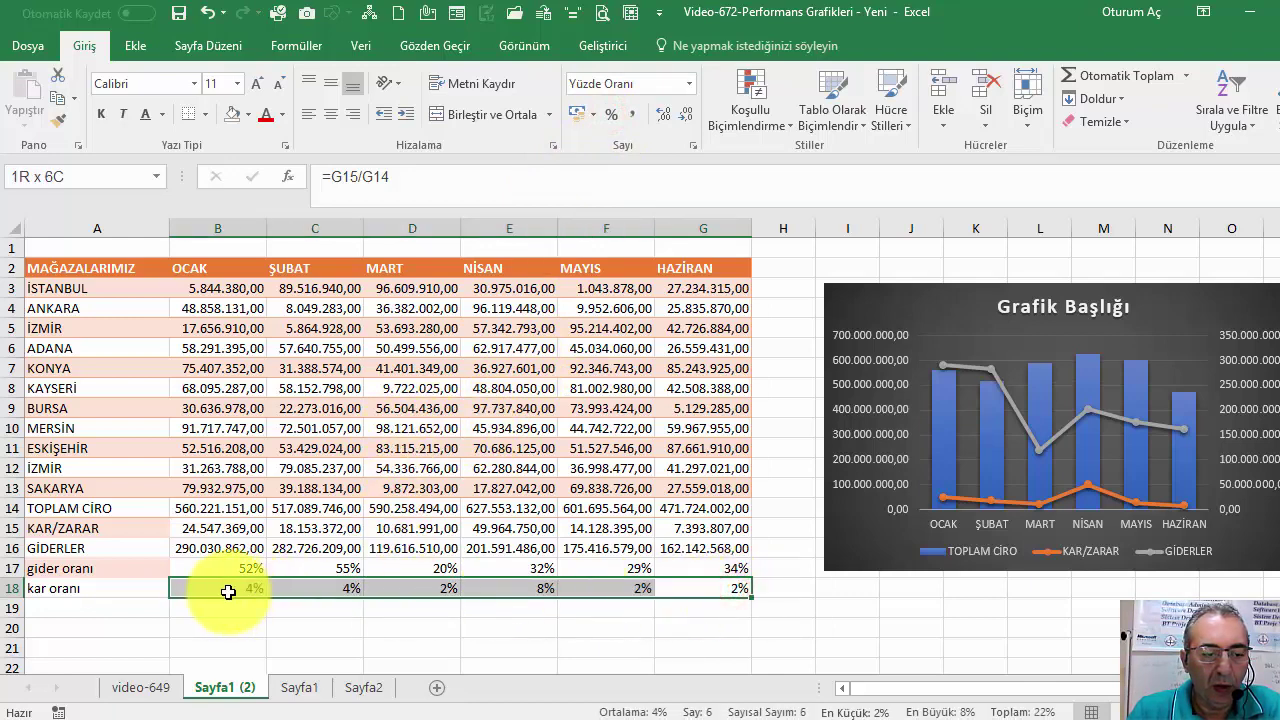
click(285, 590)
click(250, 578)
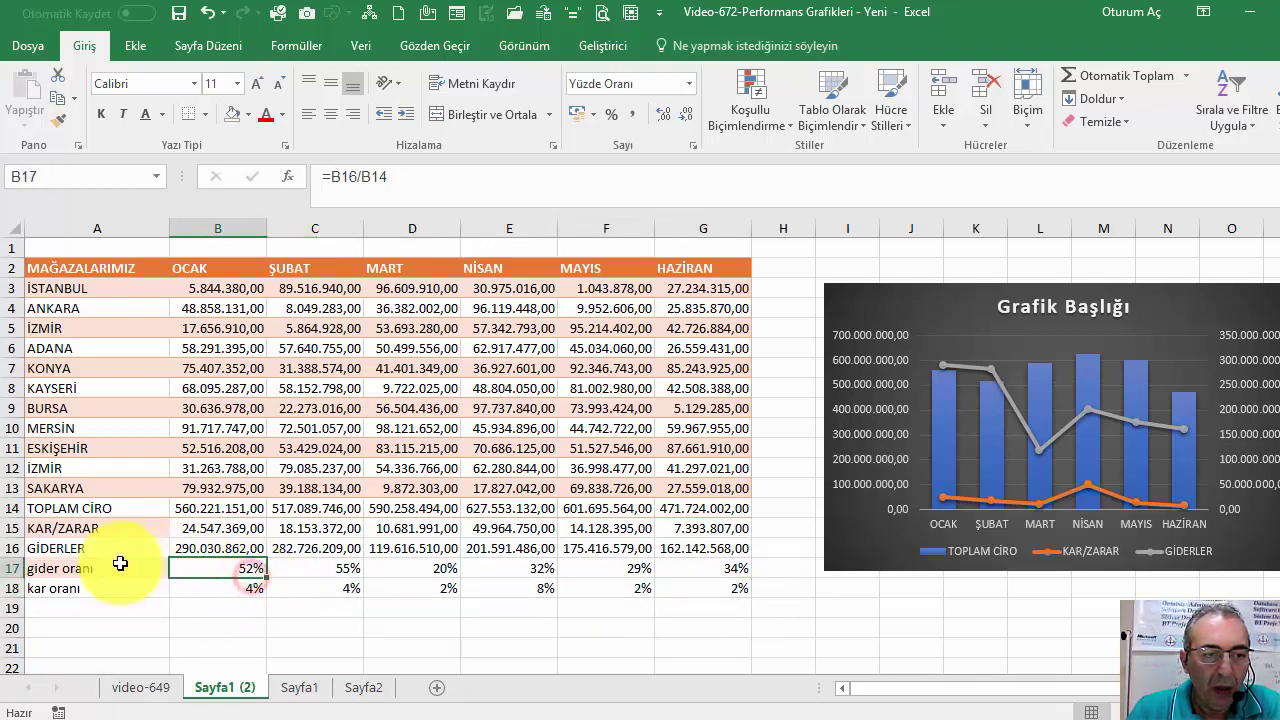
drag(137, 268, 697, 264)
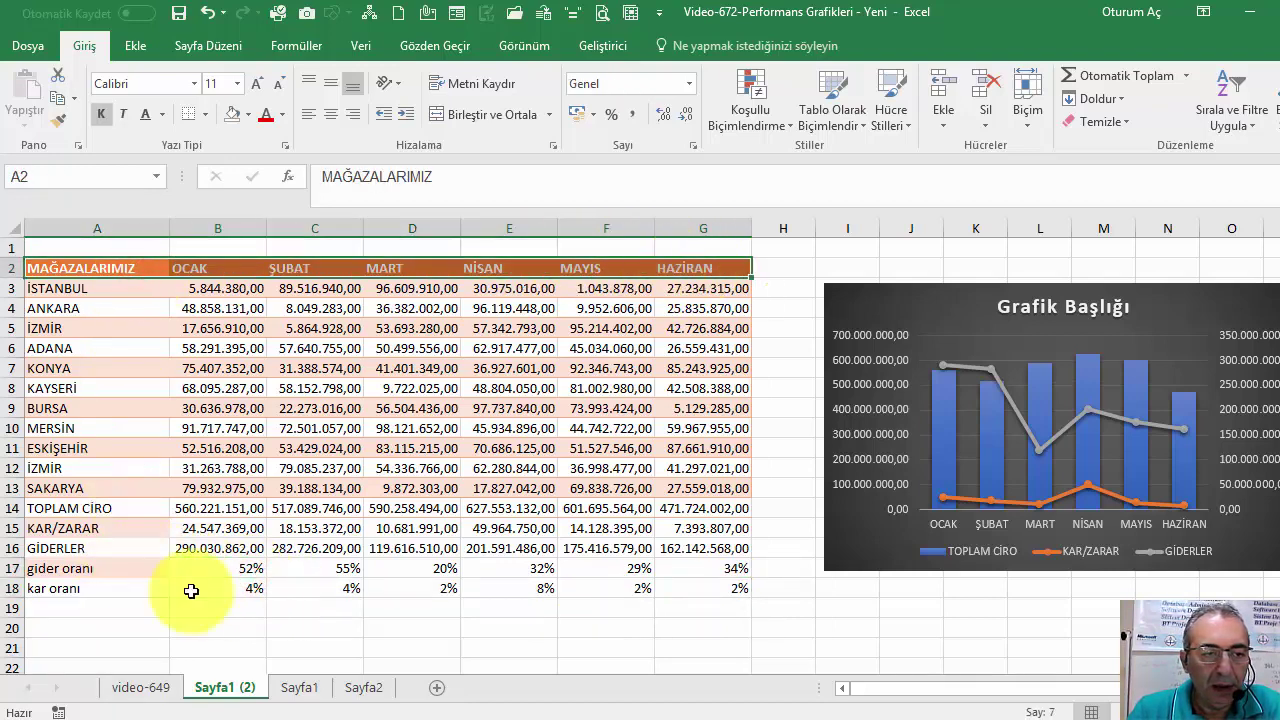
- Insert a clustered column chart of TOPLAM CİRO, gider oranı and kar oranı, placed beside the table
drag(102, 513, 693, 509)
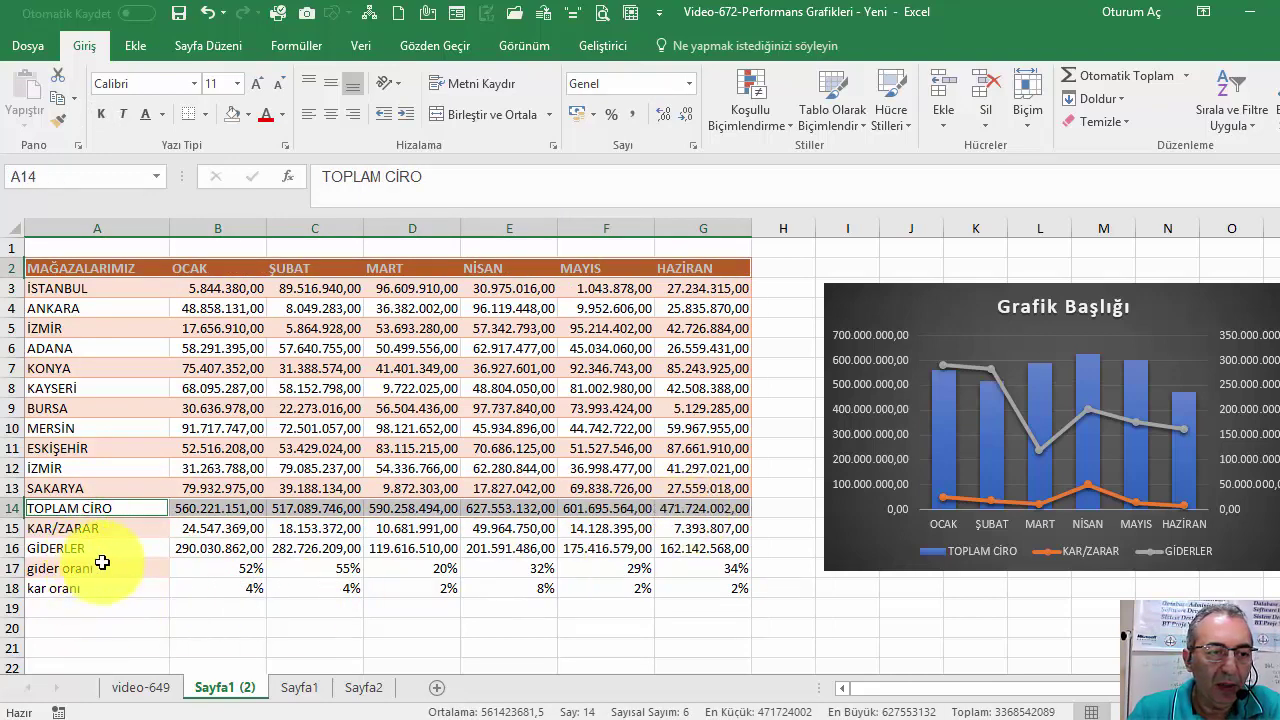
drag(92, 566, 686, 589)
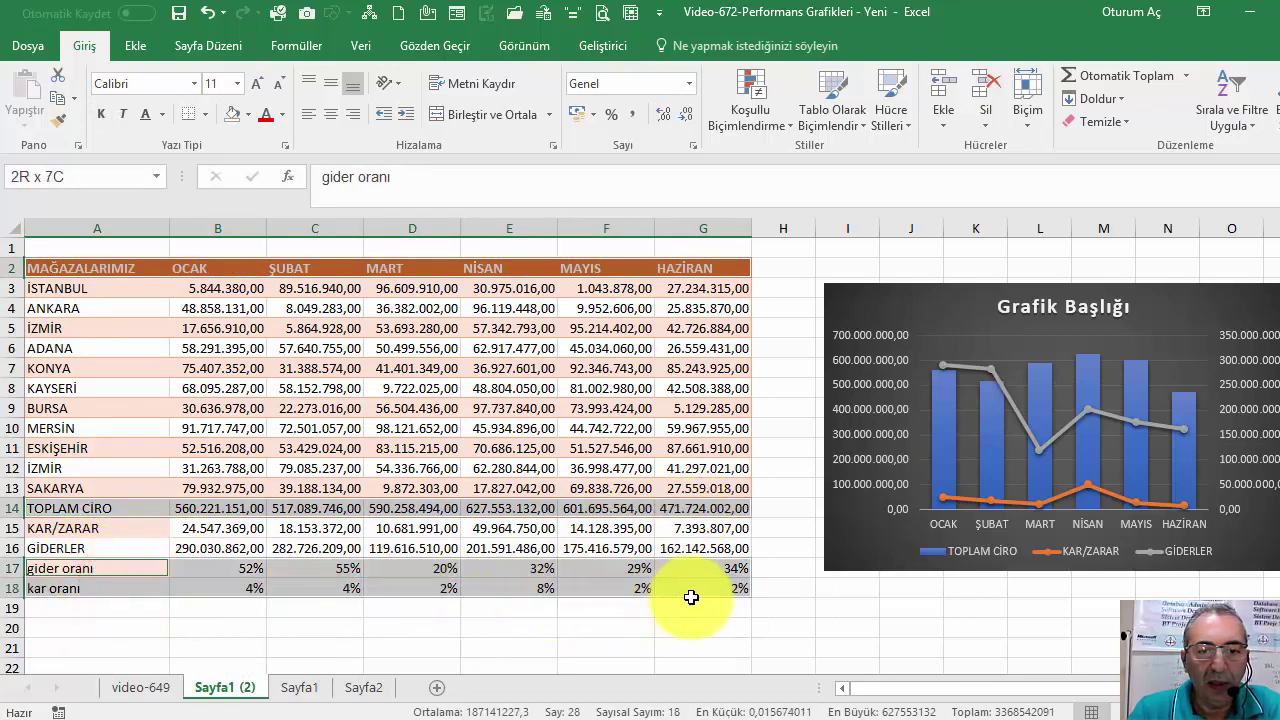
click(135, 50)
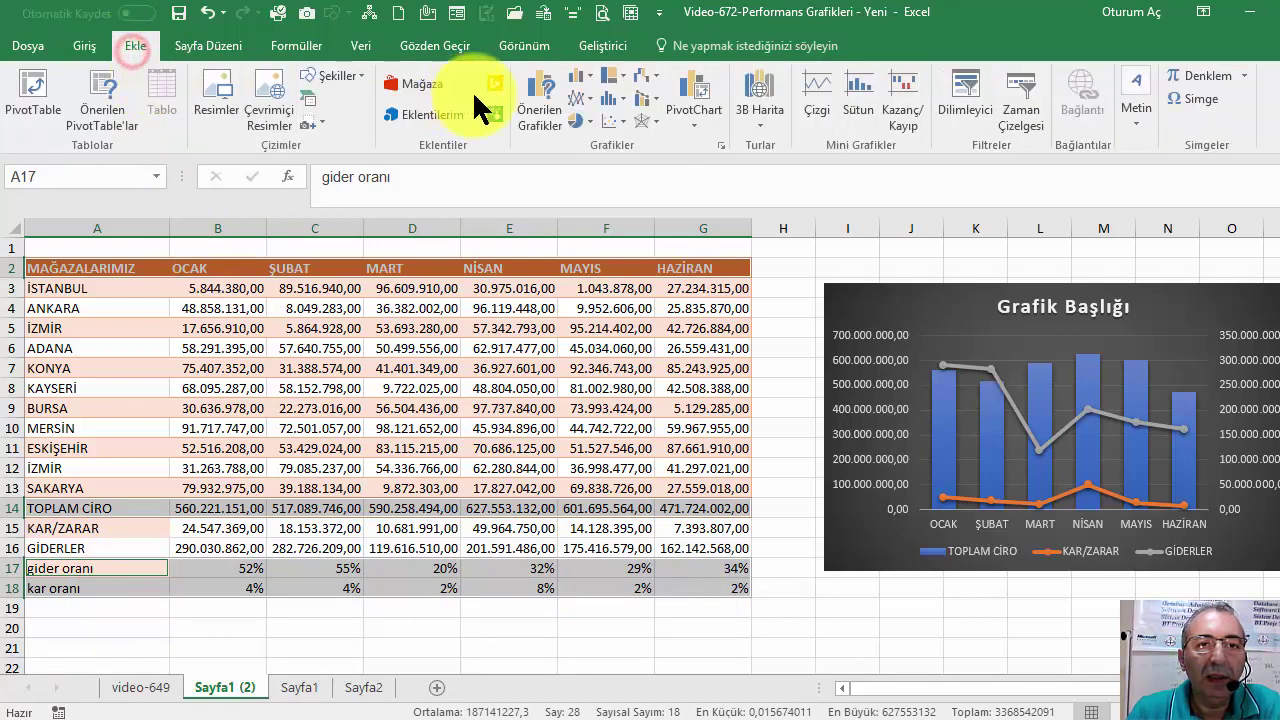
click(578, 78)
click(597, 135)
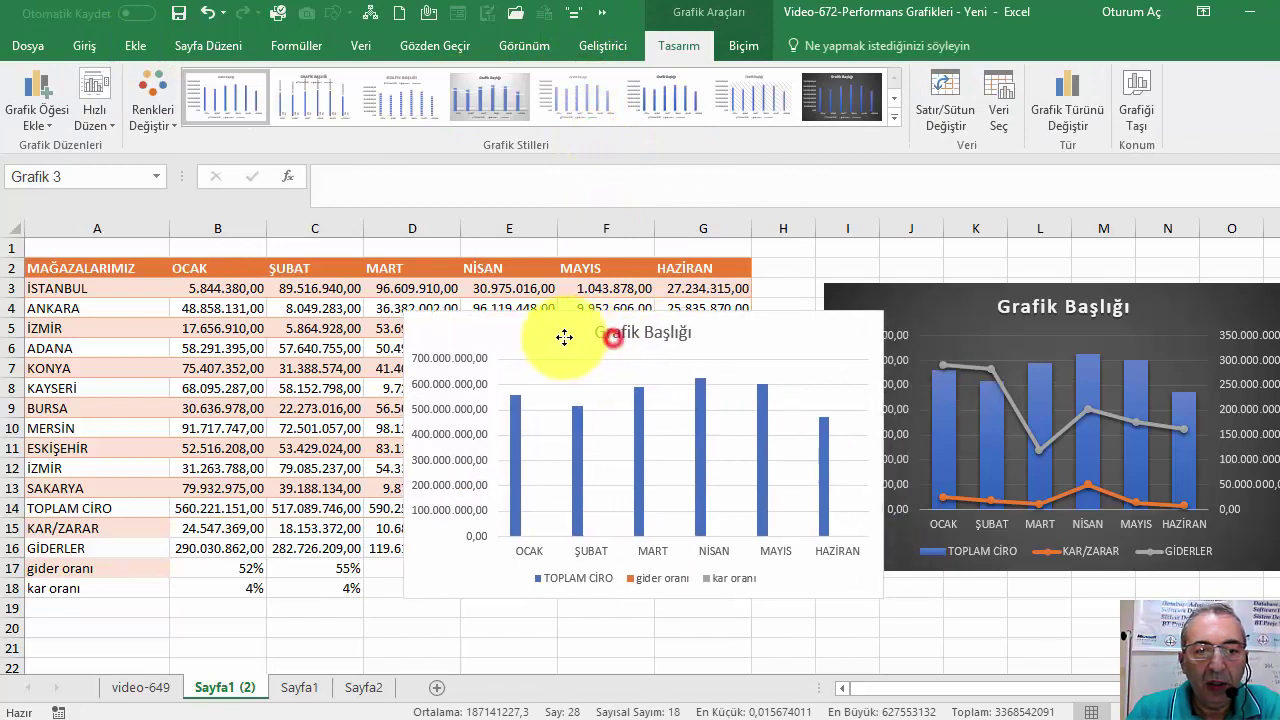
drag(620, 341, 427, 350)
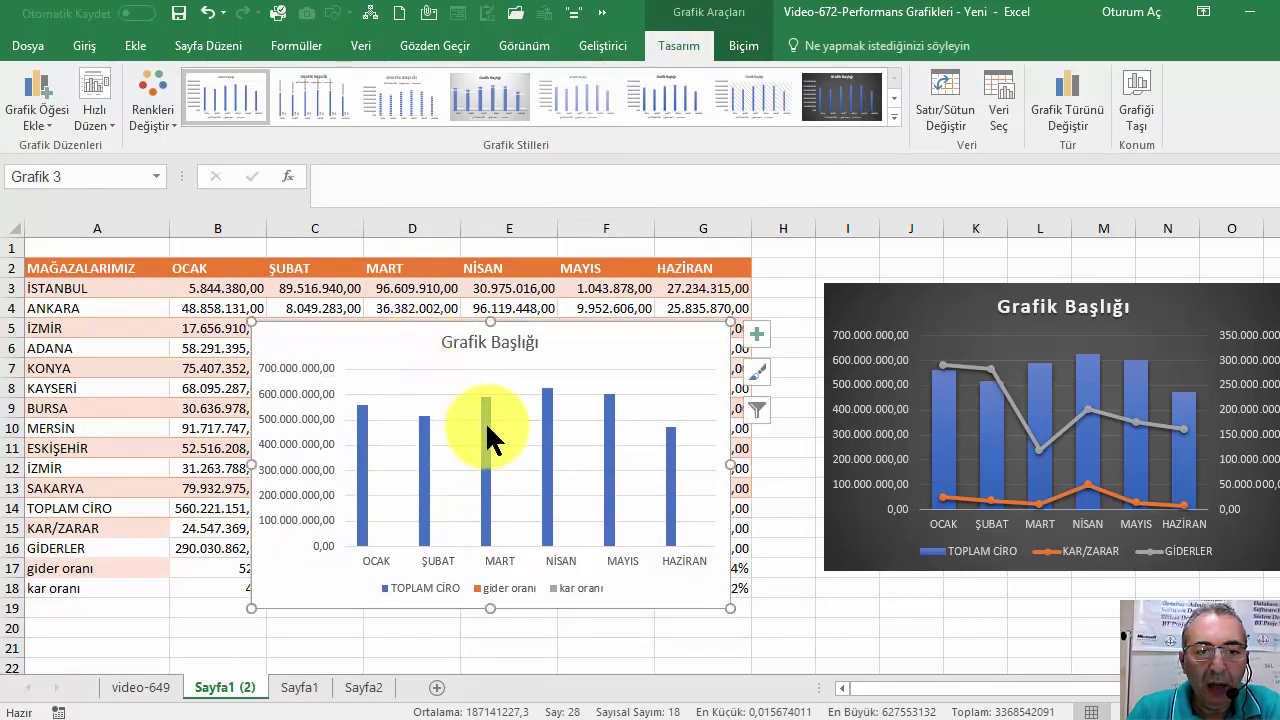
- Select the new chart's legend and single out the gider oranı and kar oranı entries
click(517, 591)
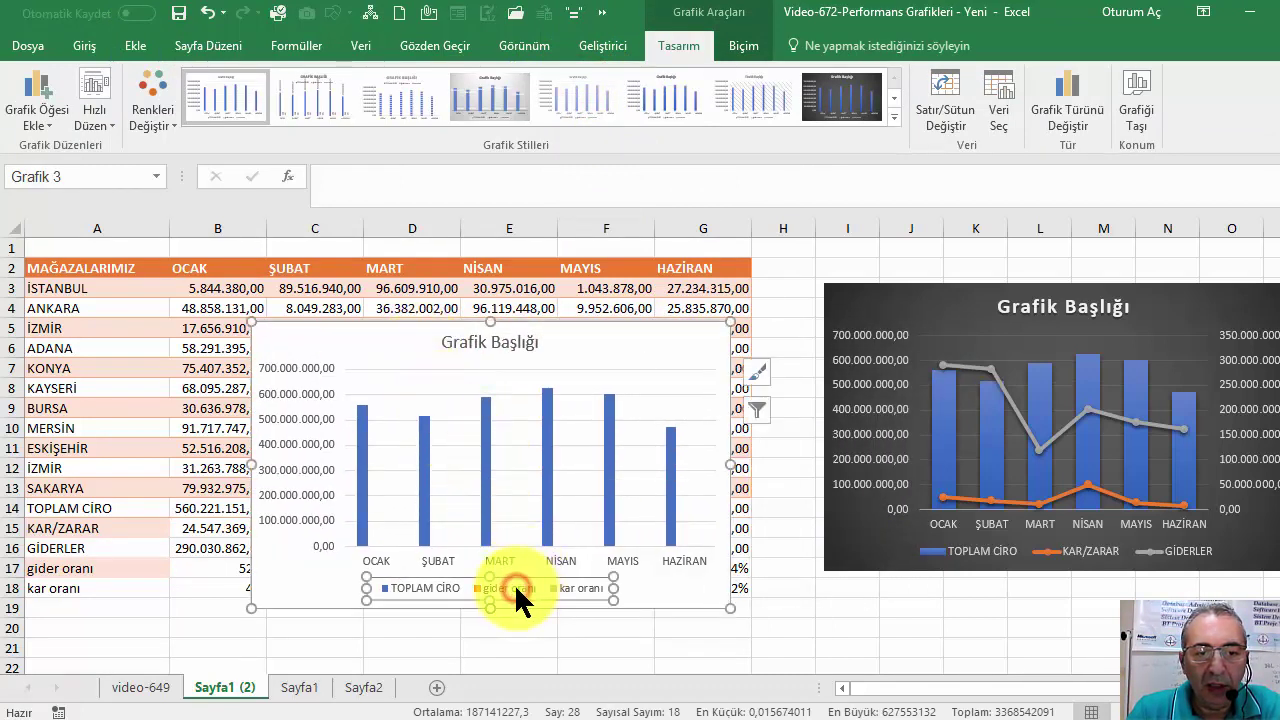
double_click(511, 585)
click(511, 585)
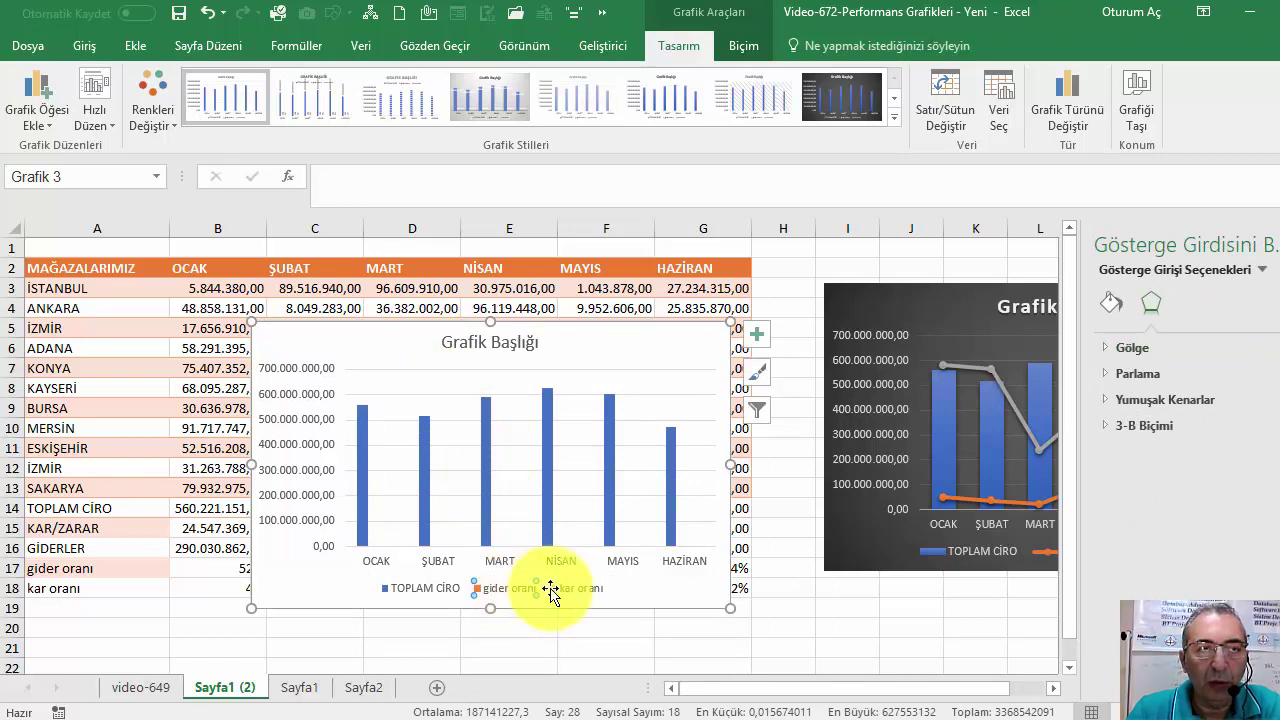
click(645, 590)
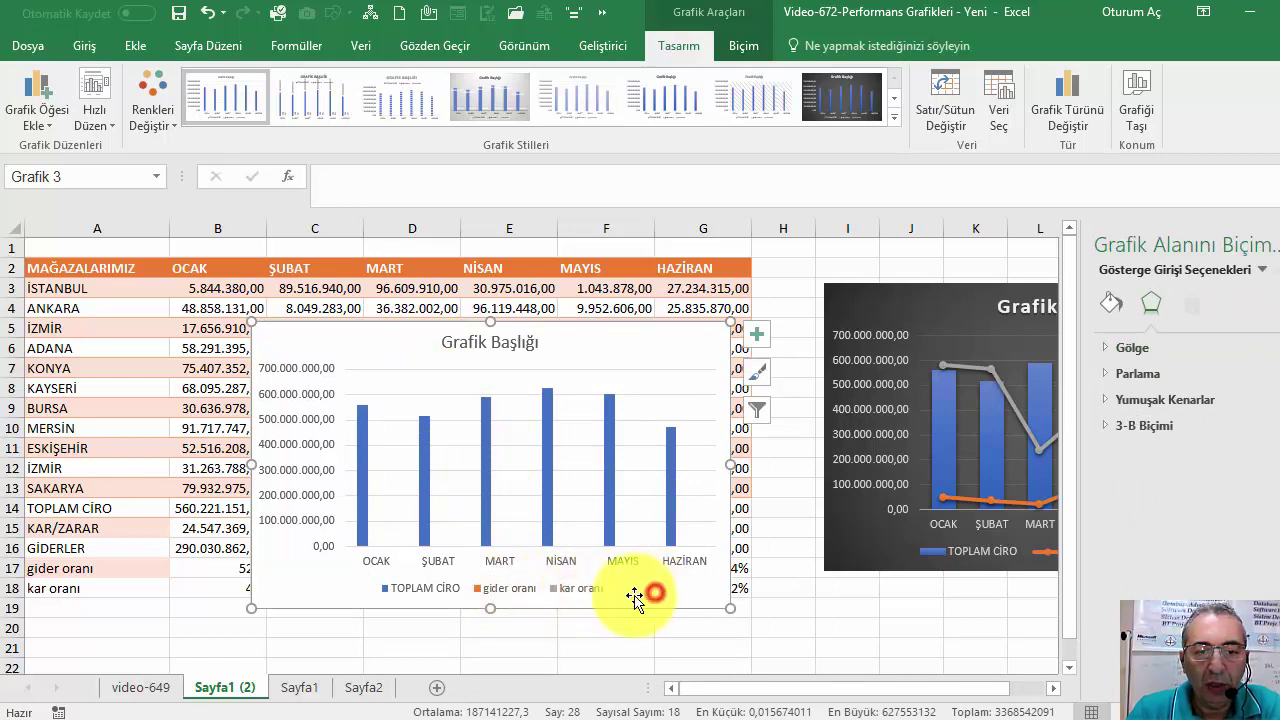
click(590, 594)
click(582, 589)
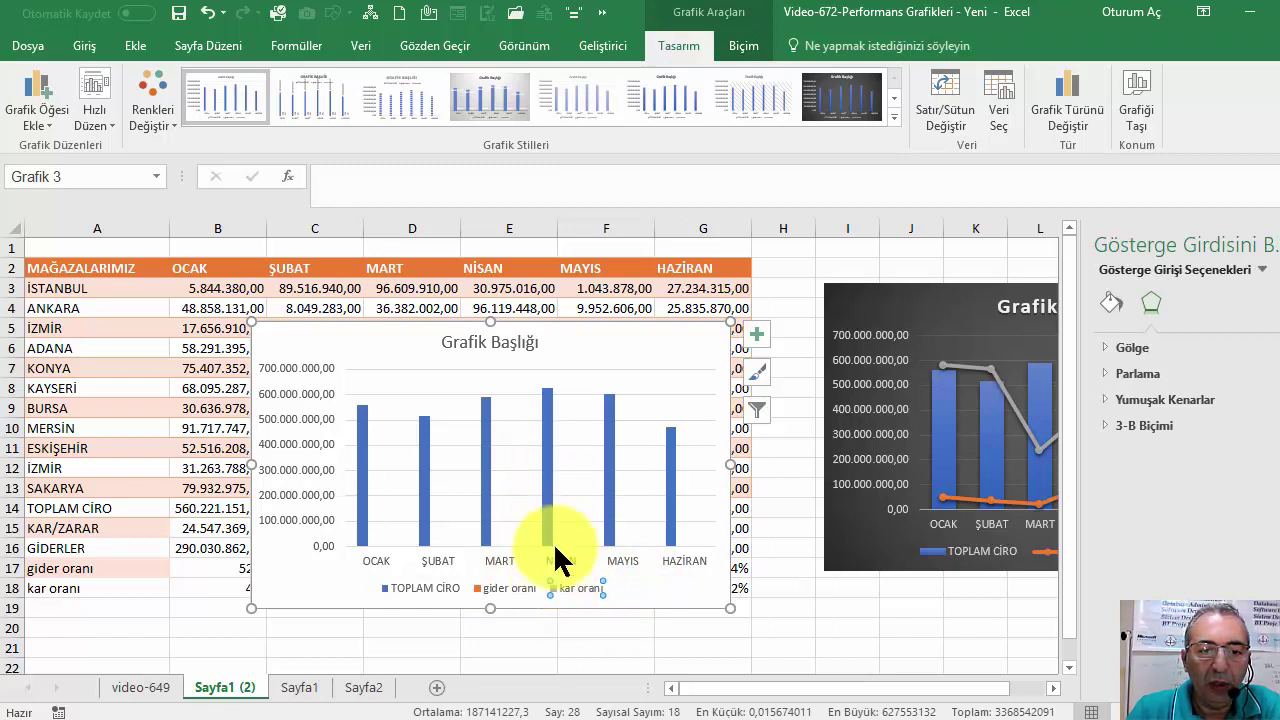
- Change gider oranı and kar oranı to Line with Markers on the secondary axis
right_click(566, 590)
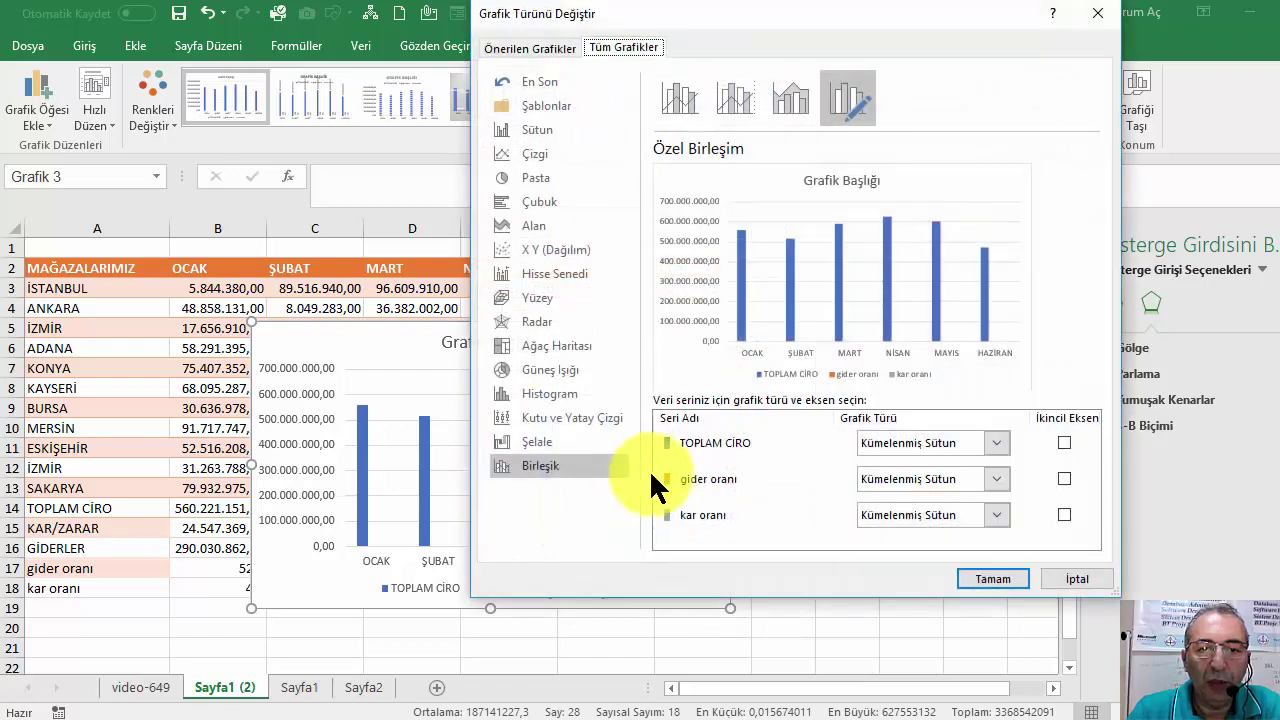
drag(794, 26, 751, 57)
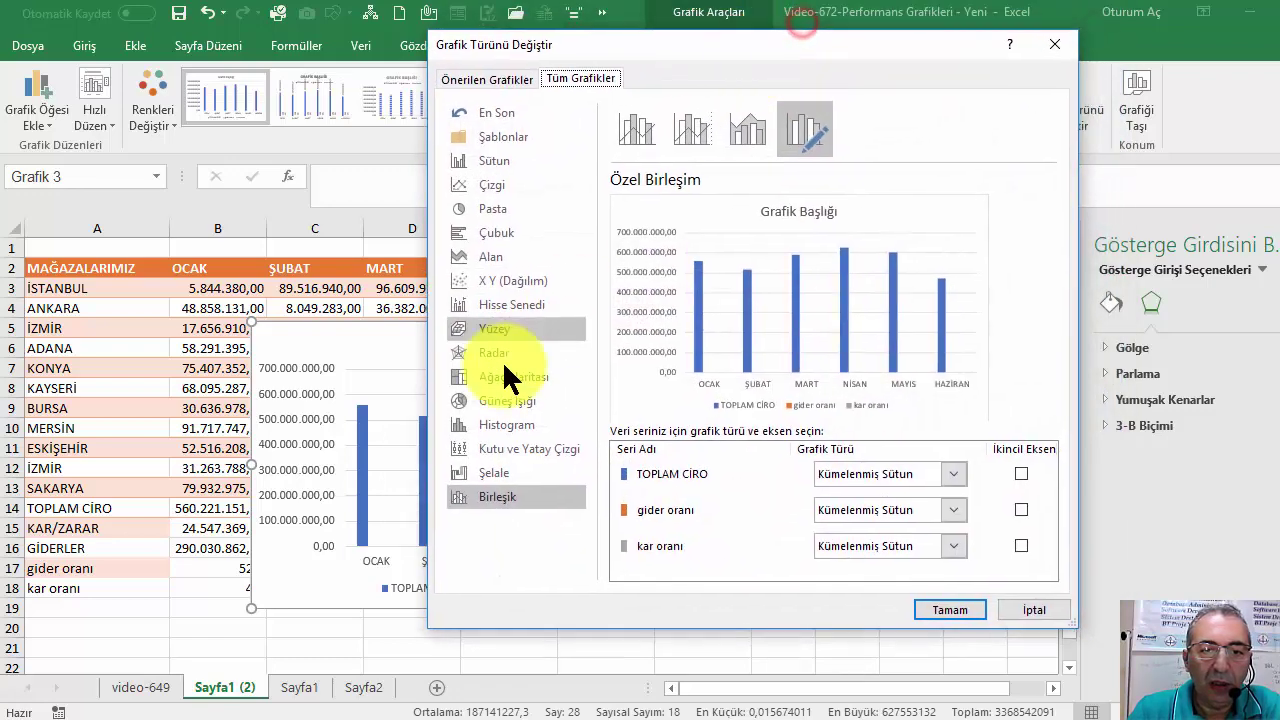
click(956, 513)
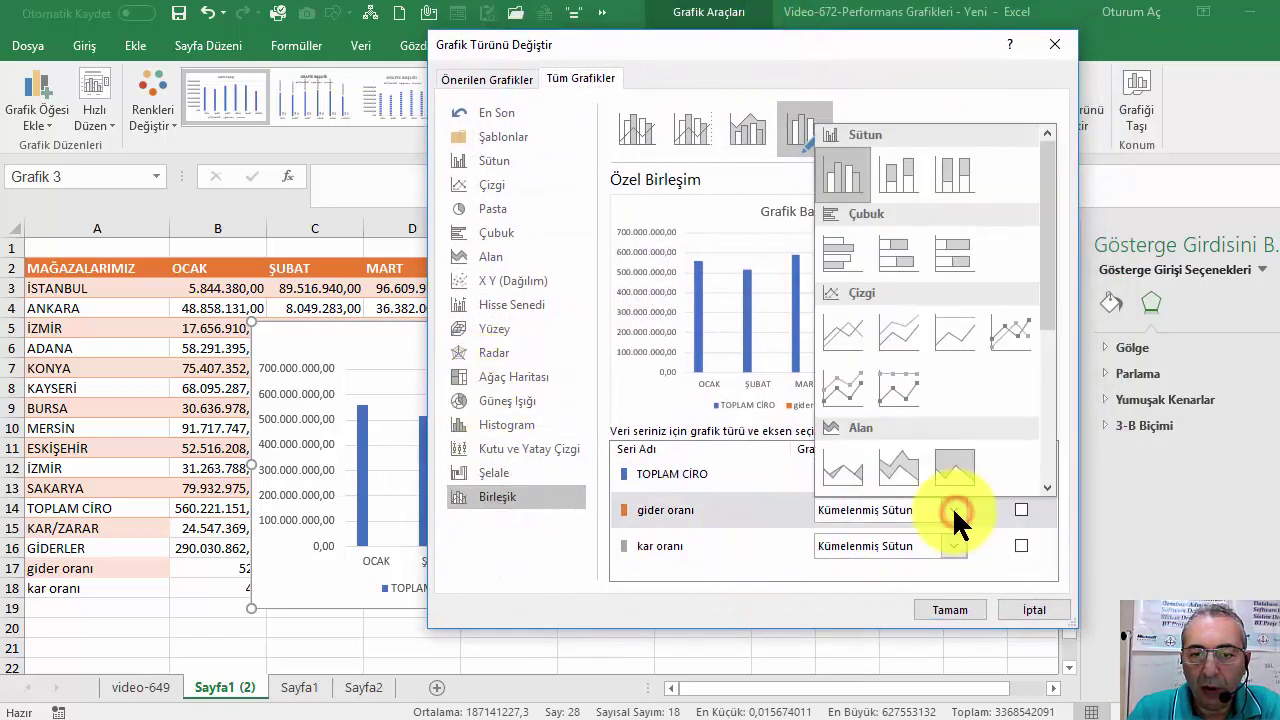
click(996, 330)
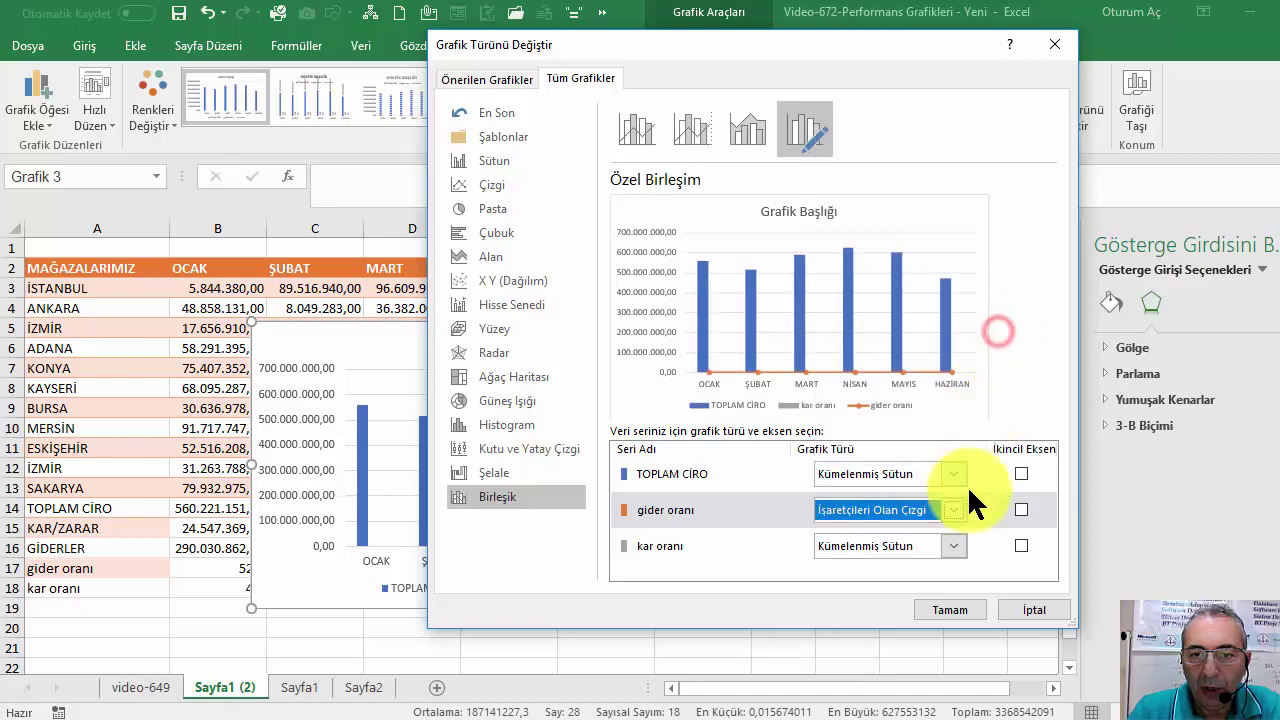
click(954, 546)
click(996, 363)
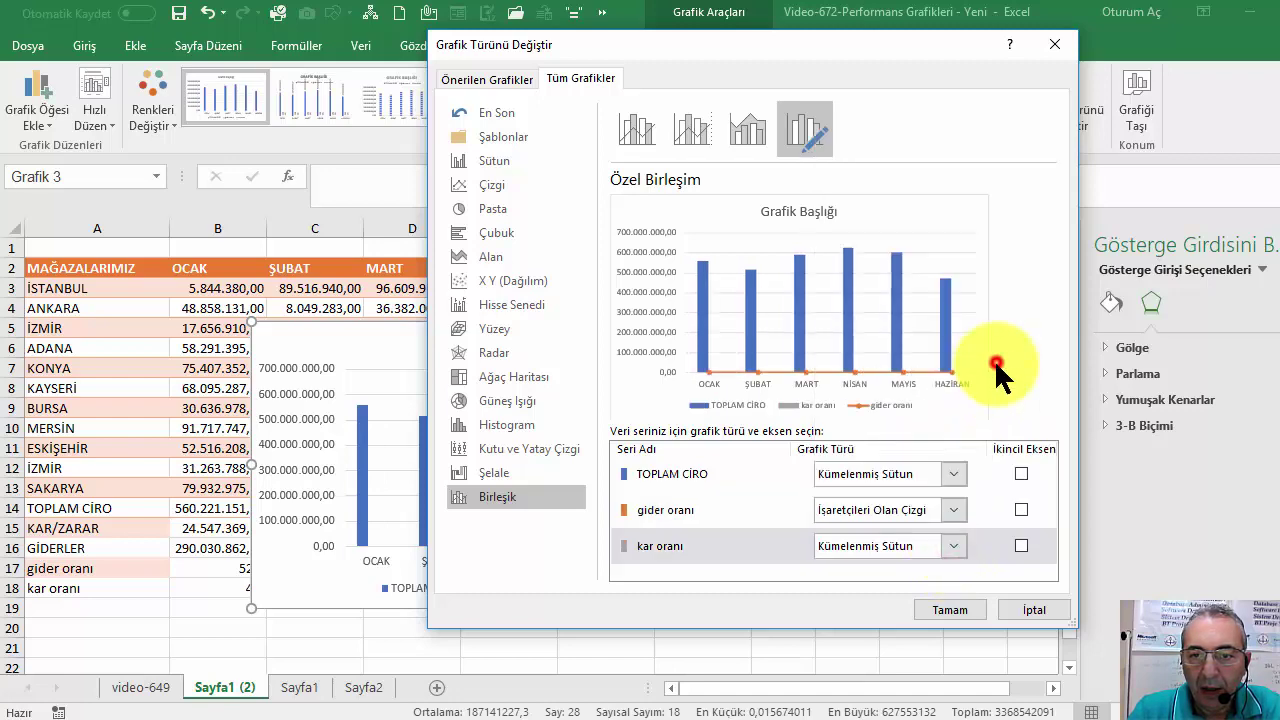
click(1020, 545)
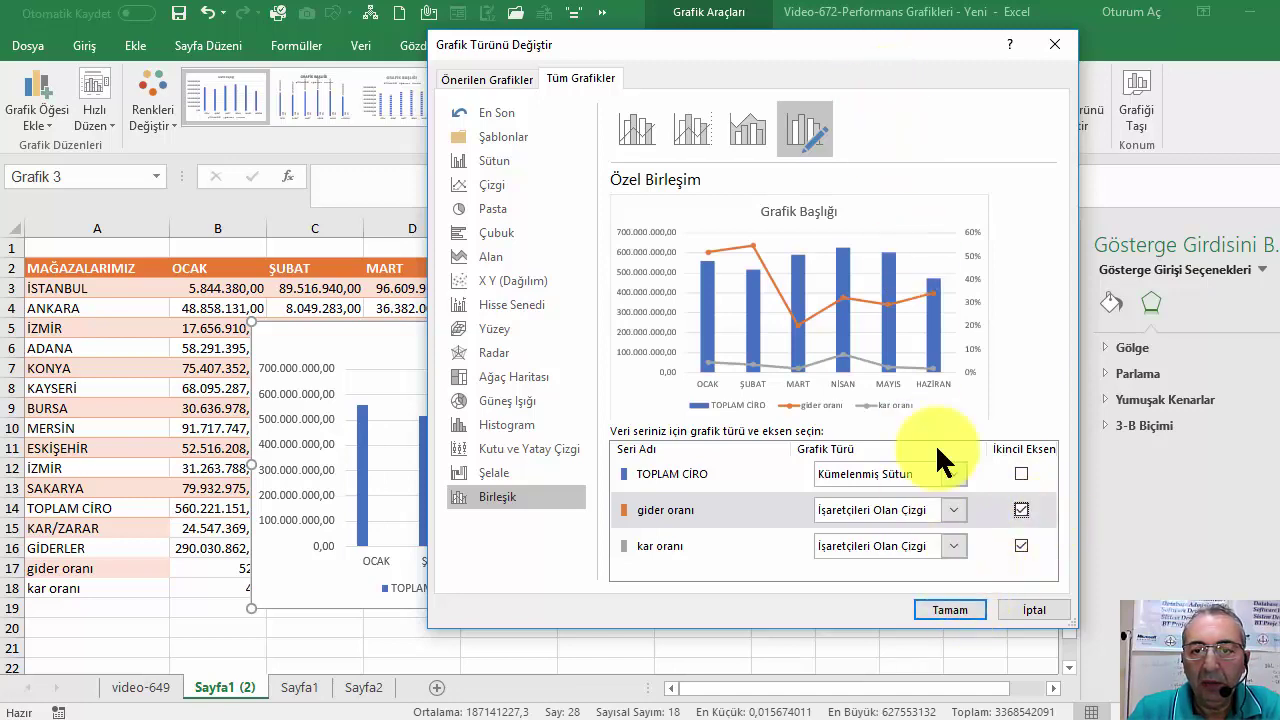
click(950, 609)
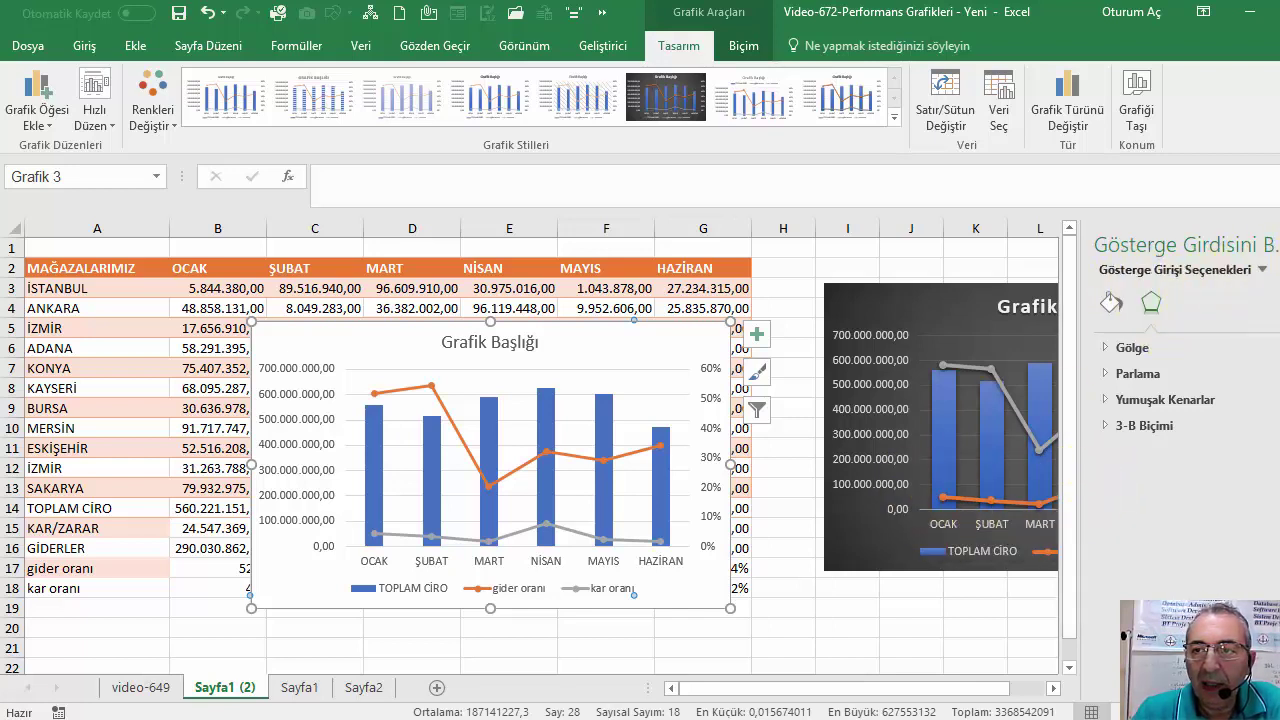
- Close the Format pane, apply the dark chart style to the new chart, and shift it left
click(1268, 245)
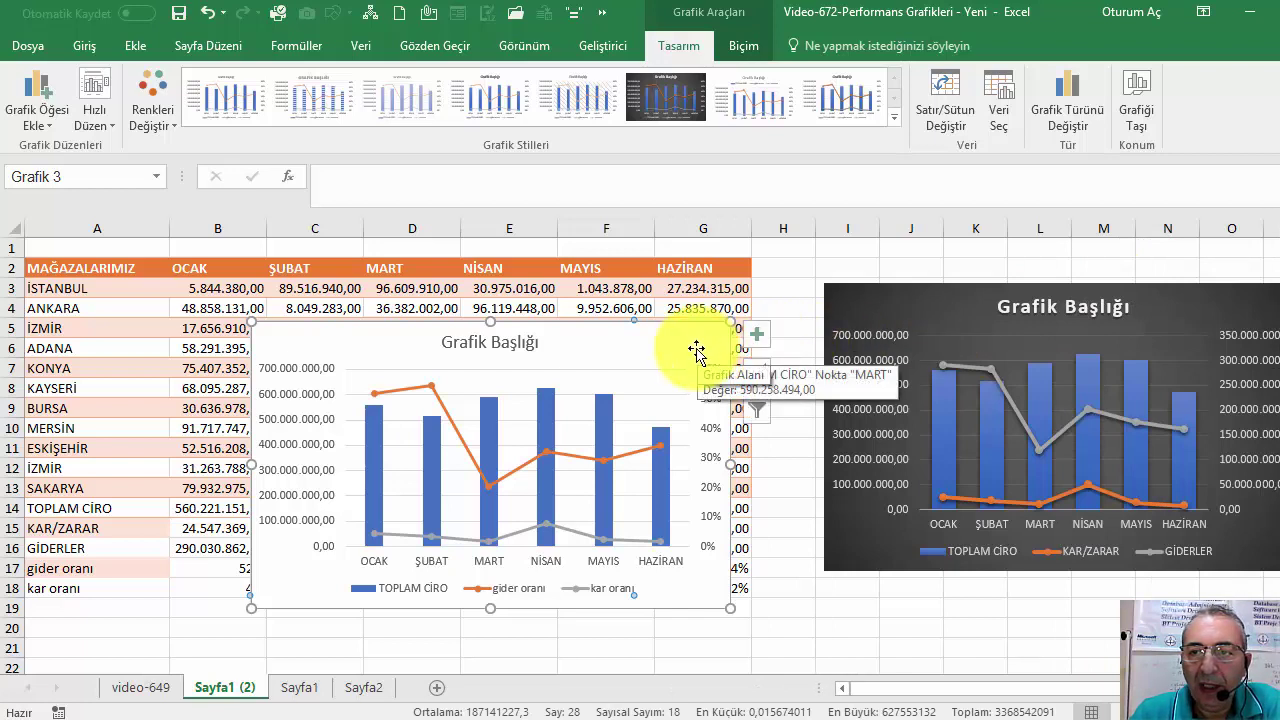
click(680, 90)
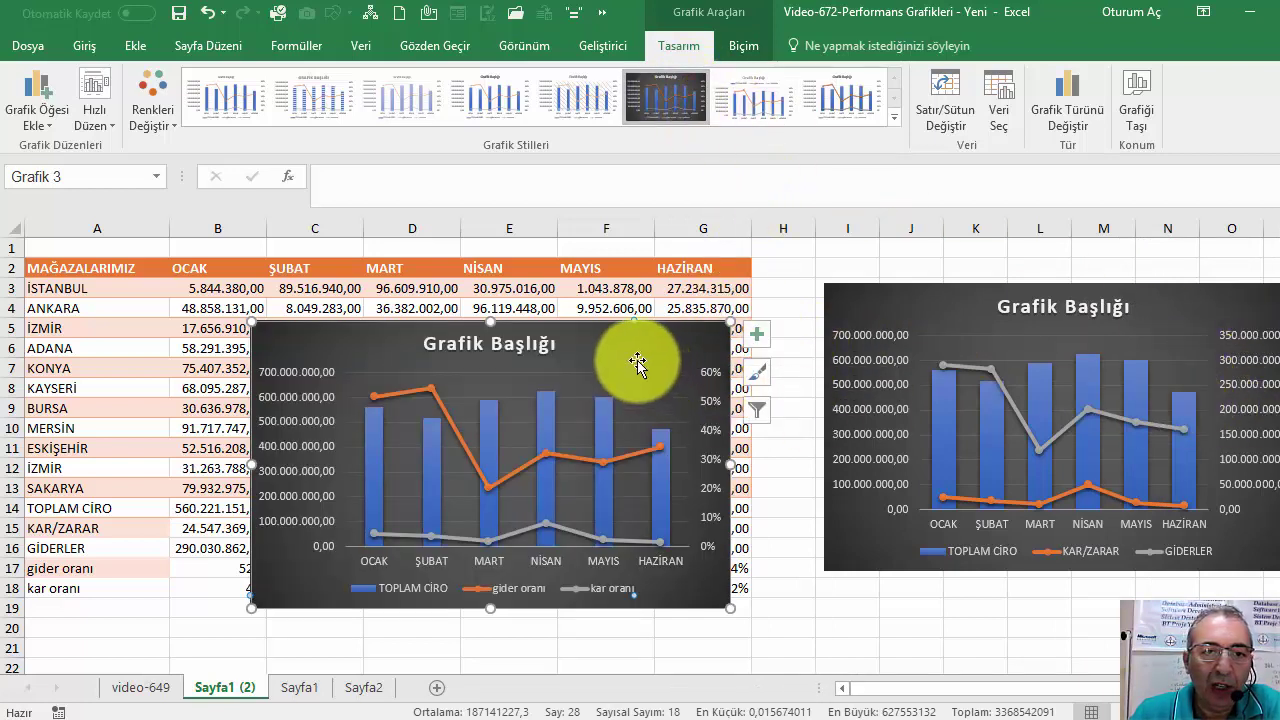
drag(625, 356, 552, 357)
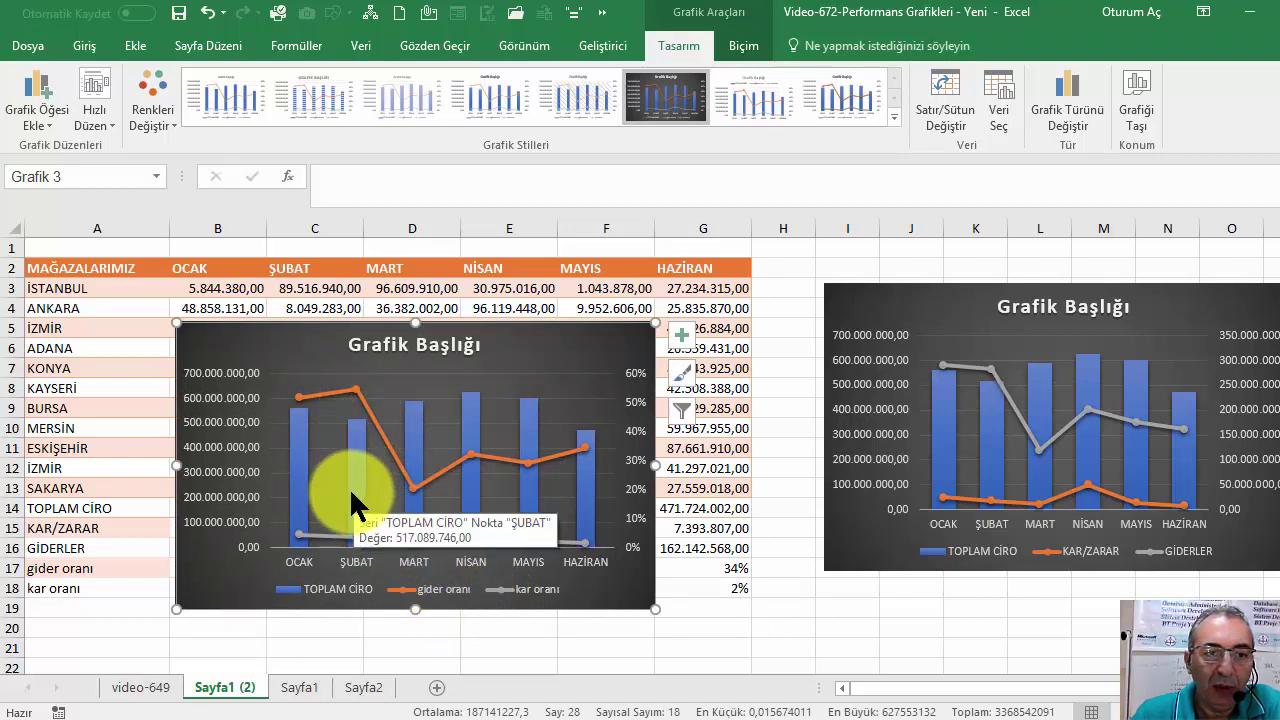
mouse_move(991, 440)
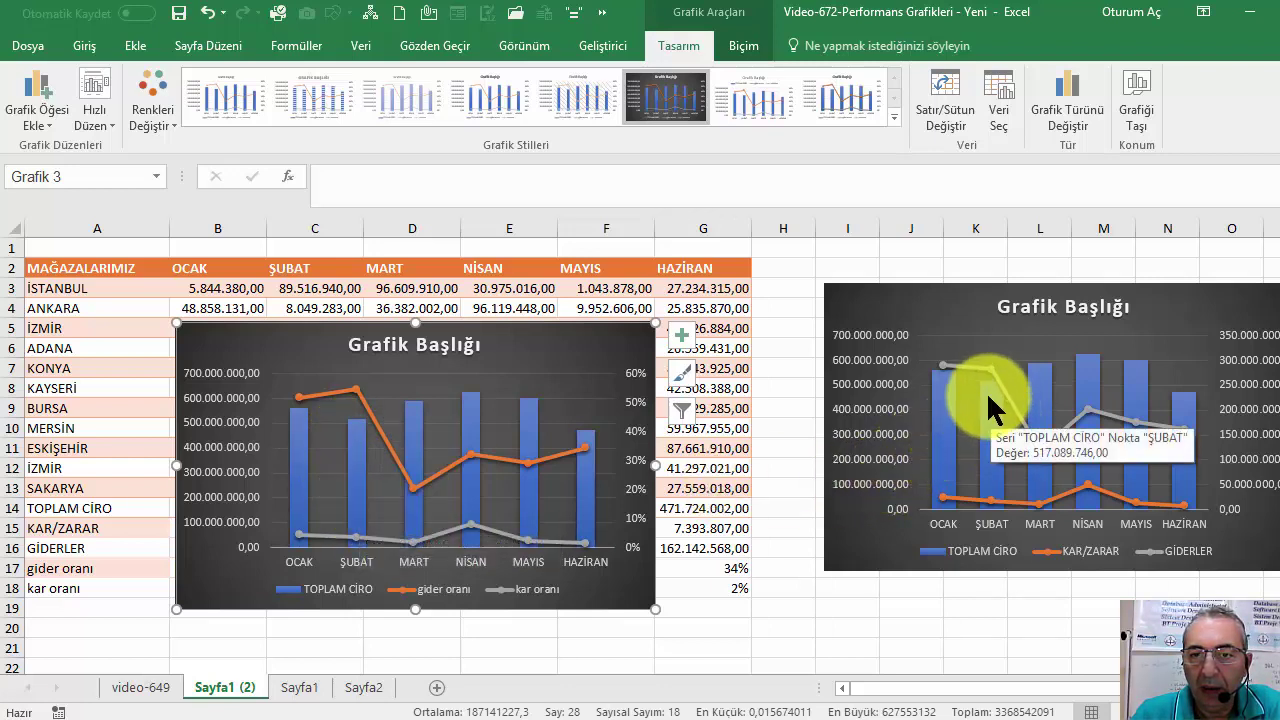
- Drag the new combo chart over columns B–G, then nudge the original chart up and left
mouse_move(652, 350)
mouse_down()
mouse_move(758, 386)
mouse_move(839, 362)
mouse_up()
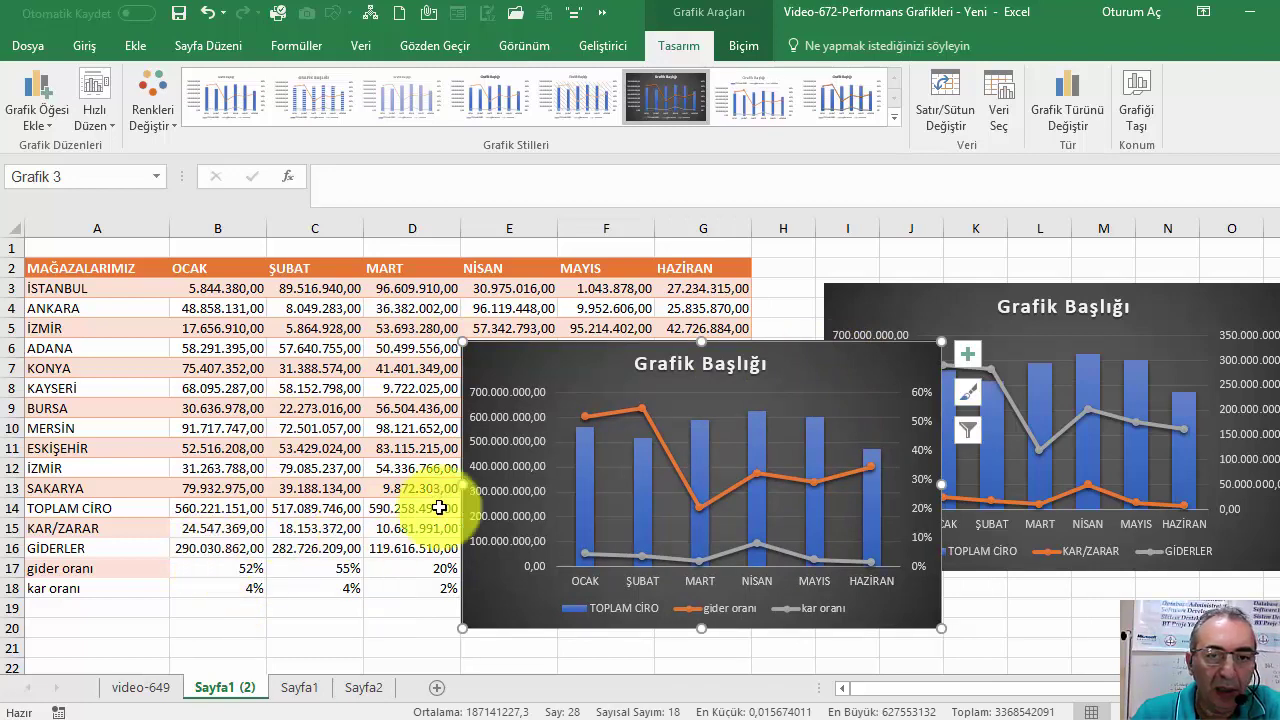
drag(590, 373, 362, 376)
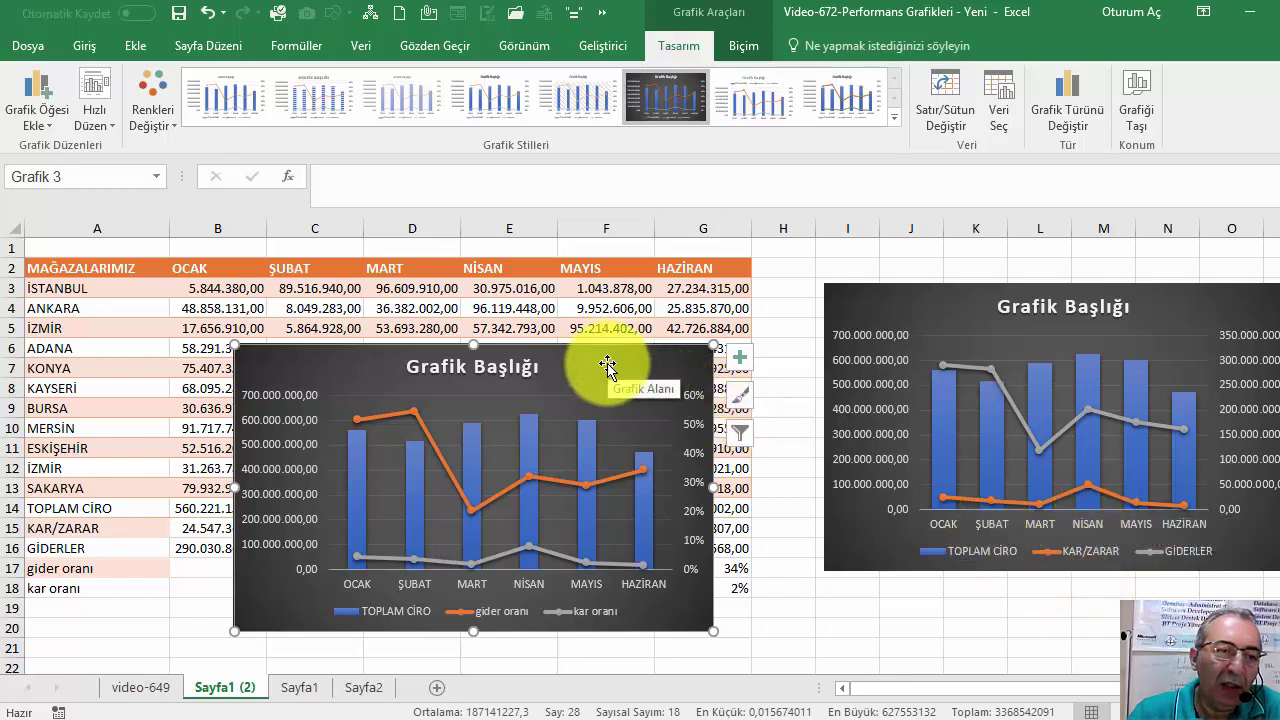
mouse_move(605, 370)
mouse_down()
mouse_move(654, 344)
mouse_move(687, 381)
mouse_up()
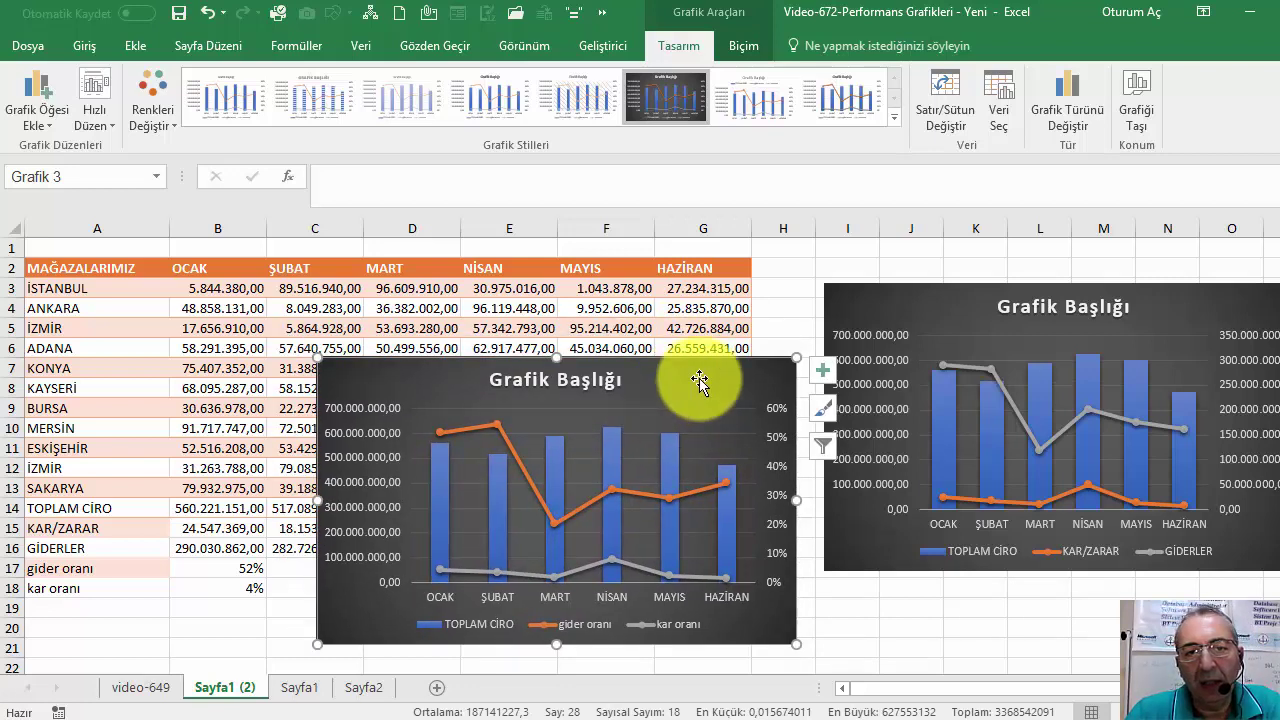
click(839, 300)
drag(839, 300, 827, 296)
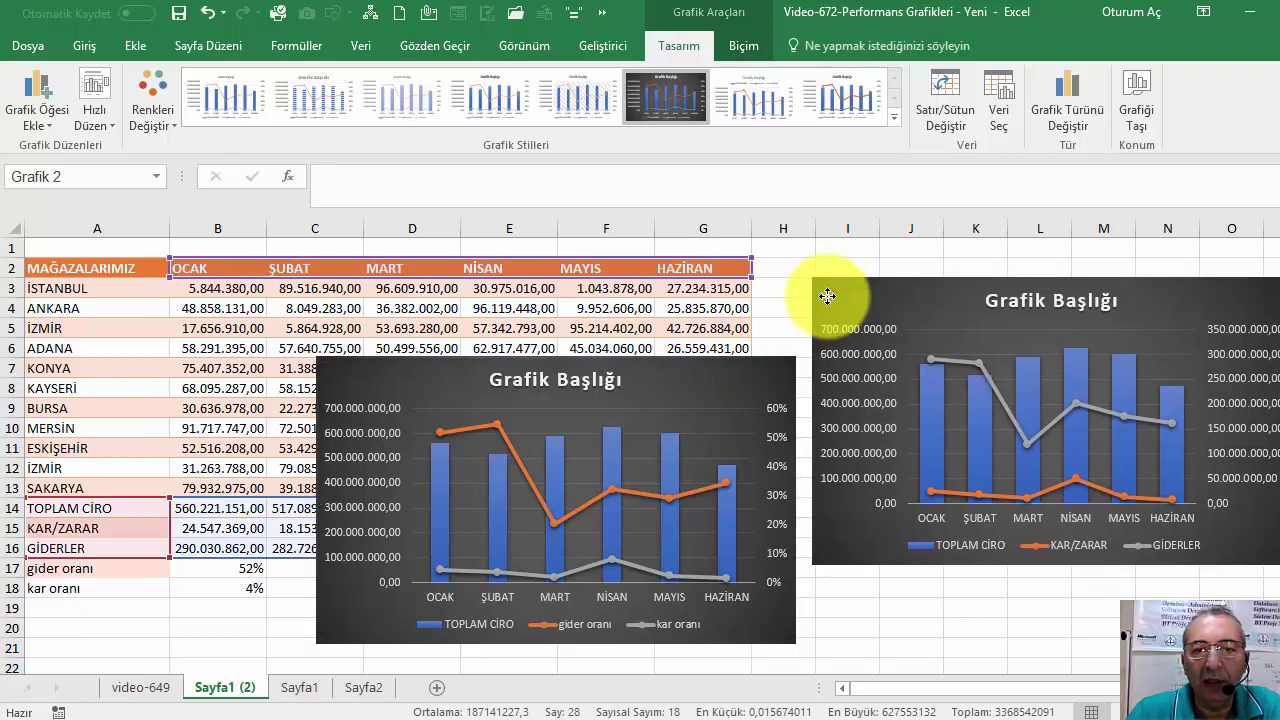
- Drop the new combo chart right of column C, partly overlapping the original chart
click(605, 308)
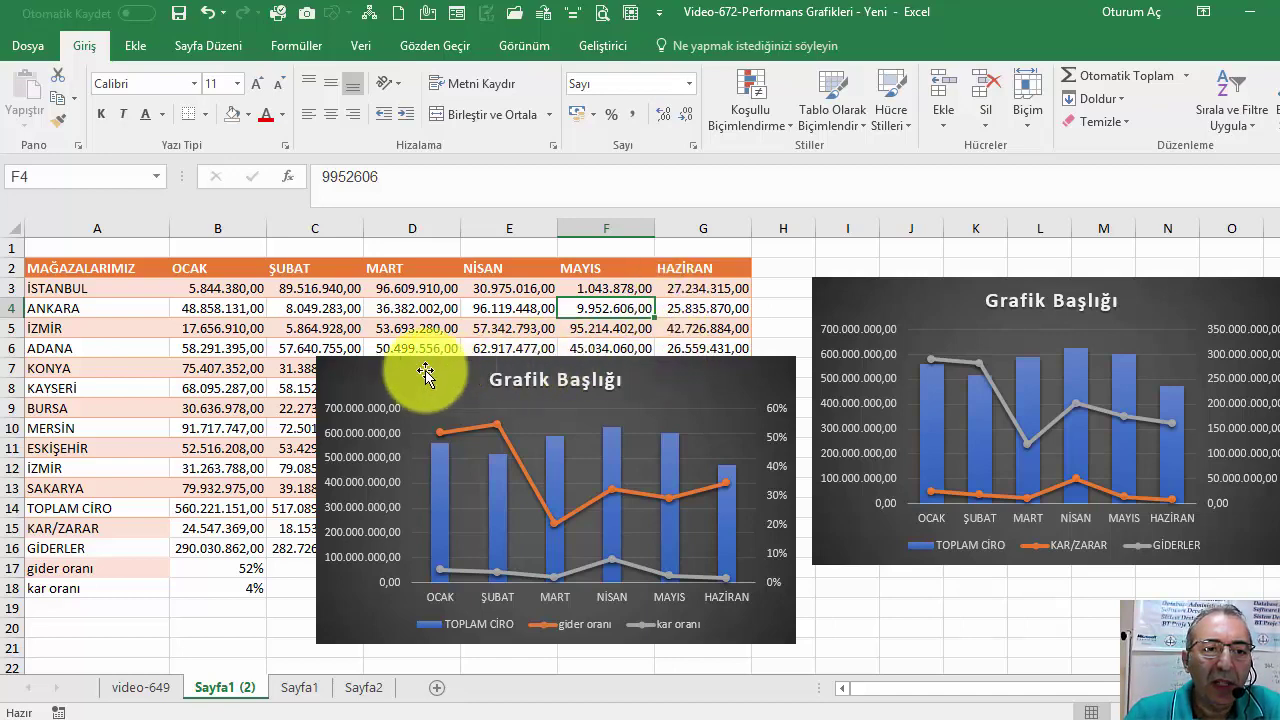
drag(375, 378, 885, 454)
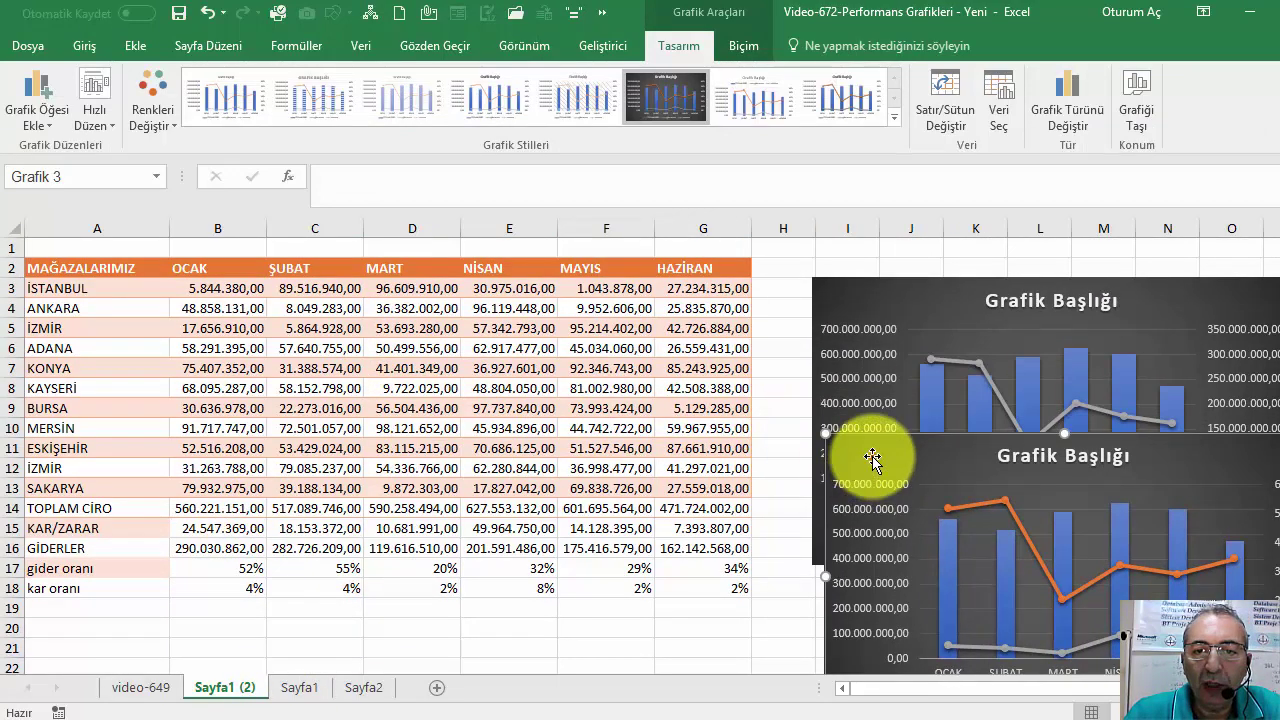
drag(871, 457, 452, 443)
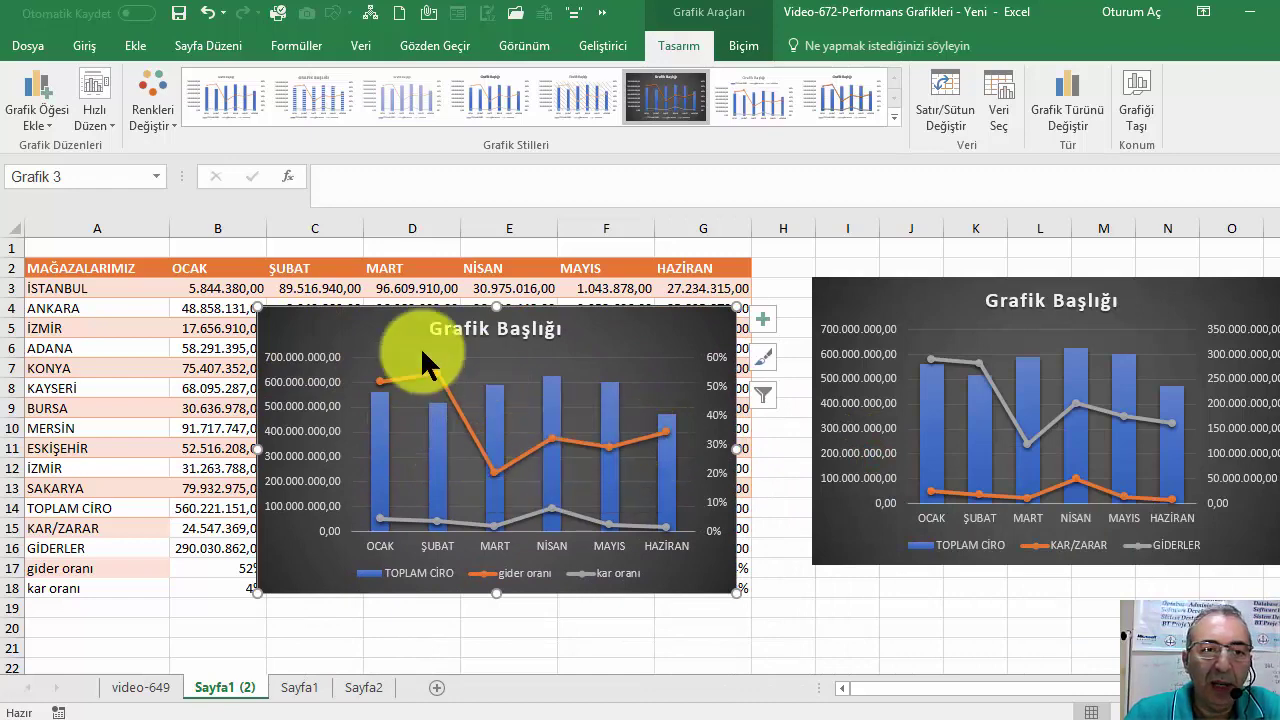
mouse_move(331, 337)
mouse_down()
mouse_move(564, 418)
mouse_move(512, 381)
mouse_up()
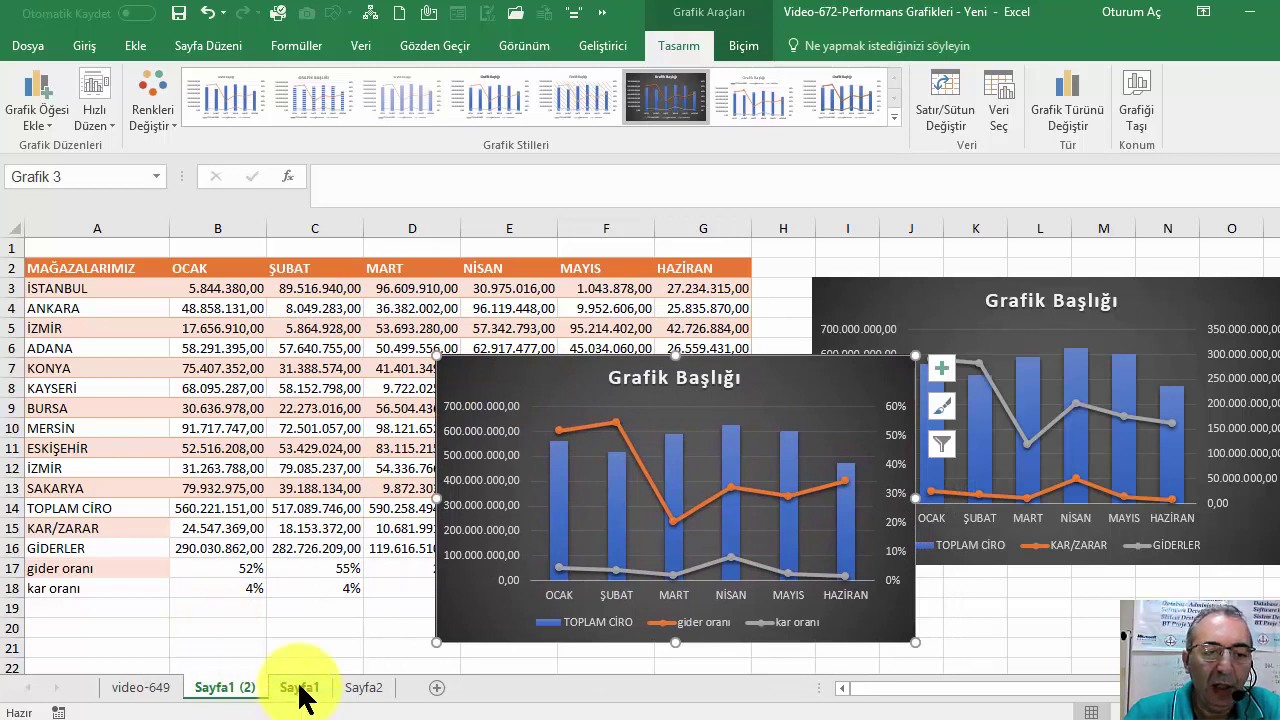